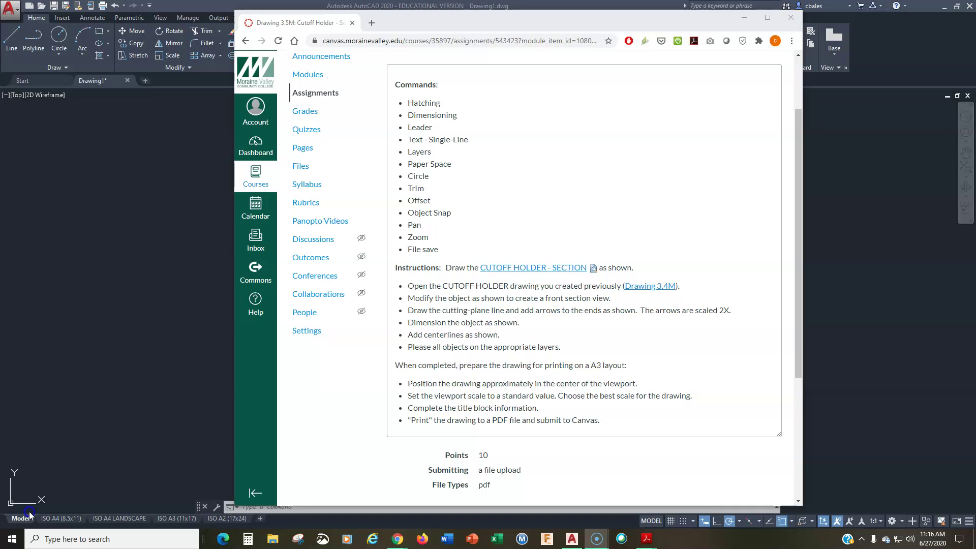
Step: Review the assignment instructions and the Cutoff Holder section reference drawing, moving both windows clear of the CAD drawing
{"action": "scroll", "coordinate": [486, 371], "scroll_direction": "up", "scroll_amount": 3}
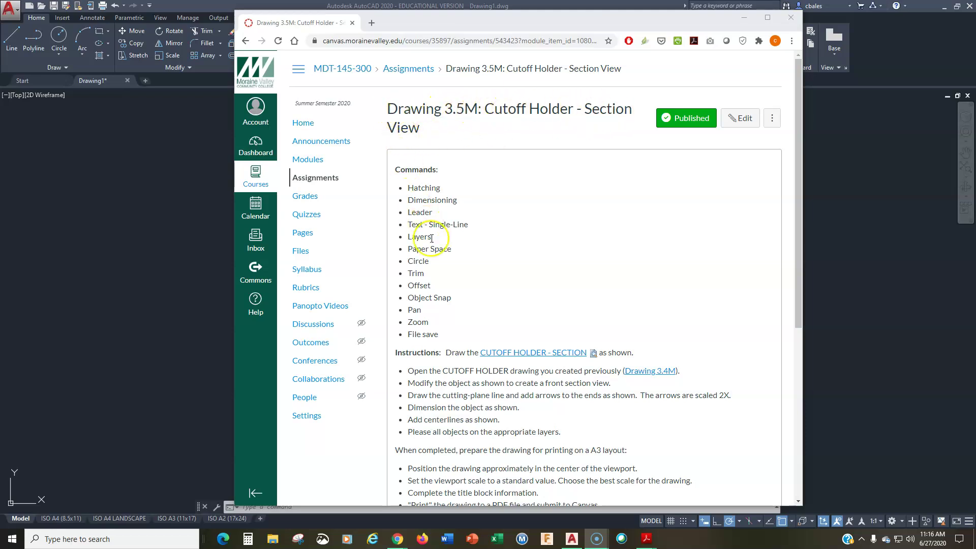
{"action": "scroll", "coordinate": [448, 305], "scroll_direction": "down", "scroll_amount": 2}
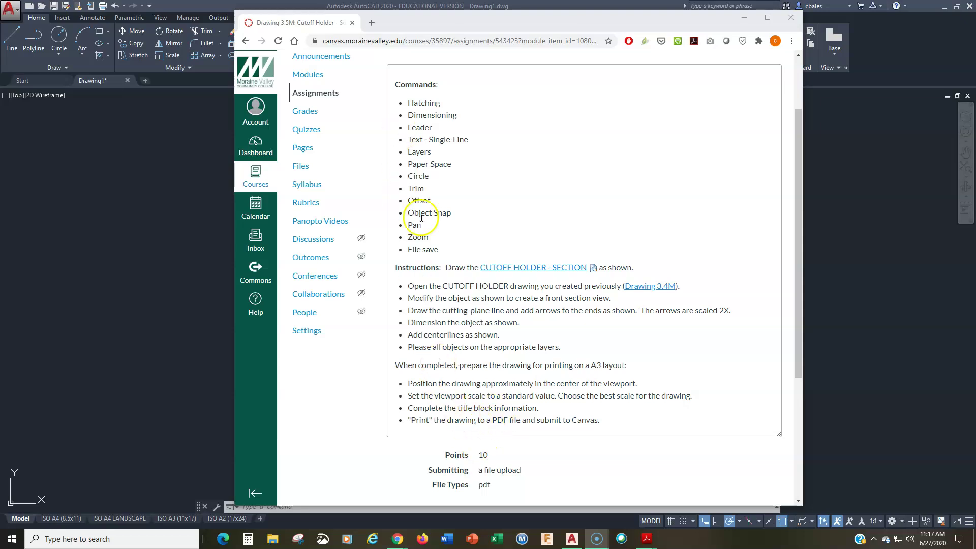
{"action": "mouse_move", "coordinate": [482, 29]}
{"action": "left_mouse_down"}
{"action": "mouse_move", "coordinate": [514, 43]}
{"action": "mouse_move", "coordinate": [975, 76]}
{"action": "left_mouse_up"}
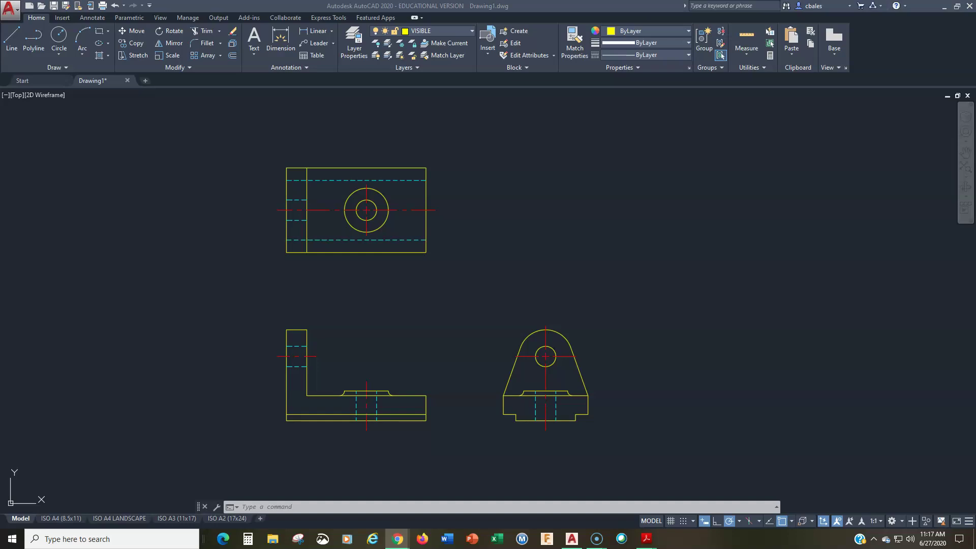
{"action": "mouse_move", "coordinate": [975, 25]}
{"action": "left_mouse_down"}
{"action": "mouse_move", "coordinate": [397, 28]}
{"action": "mouse_move", "coordinate": [409, 26]}
{"action": "left_mouse_up"}
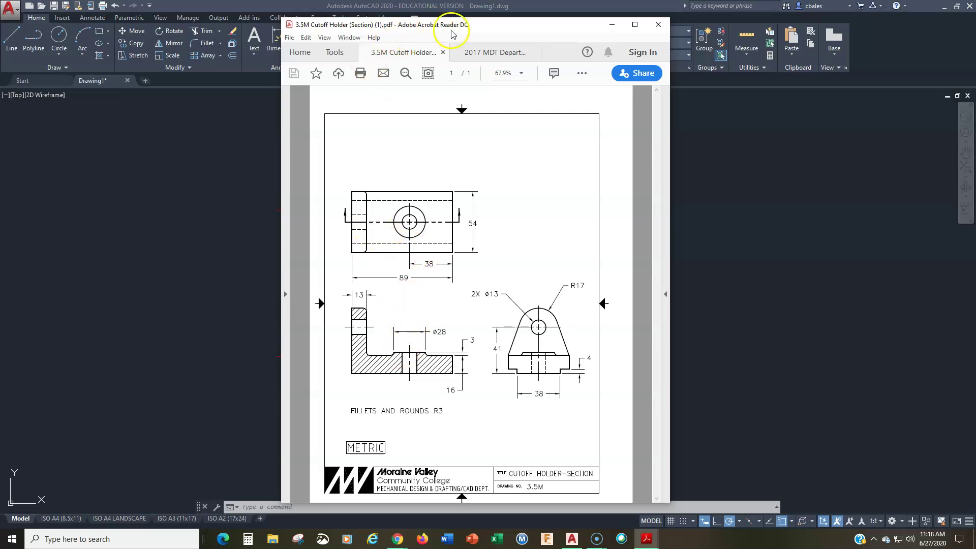
{"action": "left_click_drag", "start_coordinate": [464, 28], "coordinate": [975, 28]}
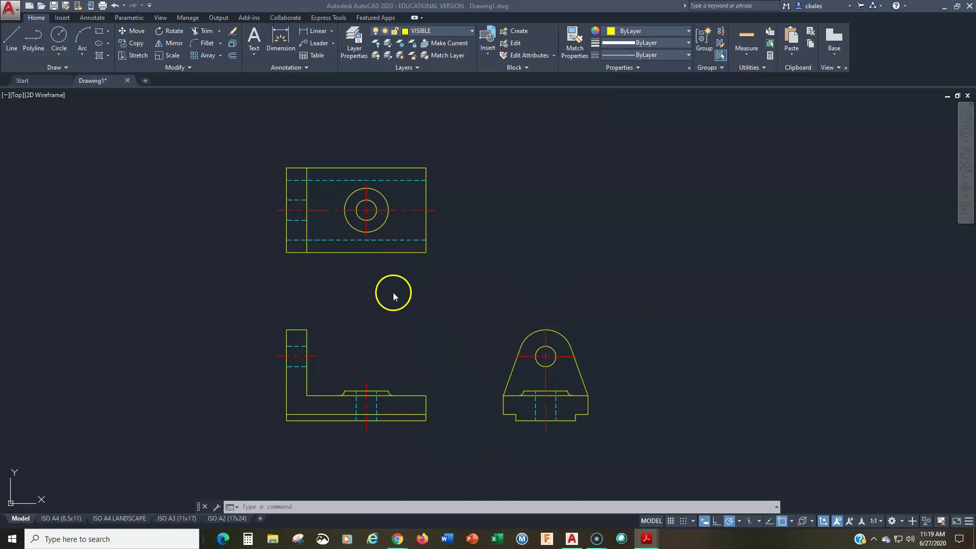
Step: Make the DIMENSION layer current and activate the viewport on the ISO A3 (11x17) layout
{"action": "left_click", "coordinate": [450, 31]}
{"action": "left_click", "coordinate": [420, 116]}
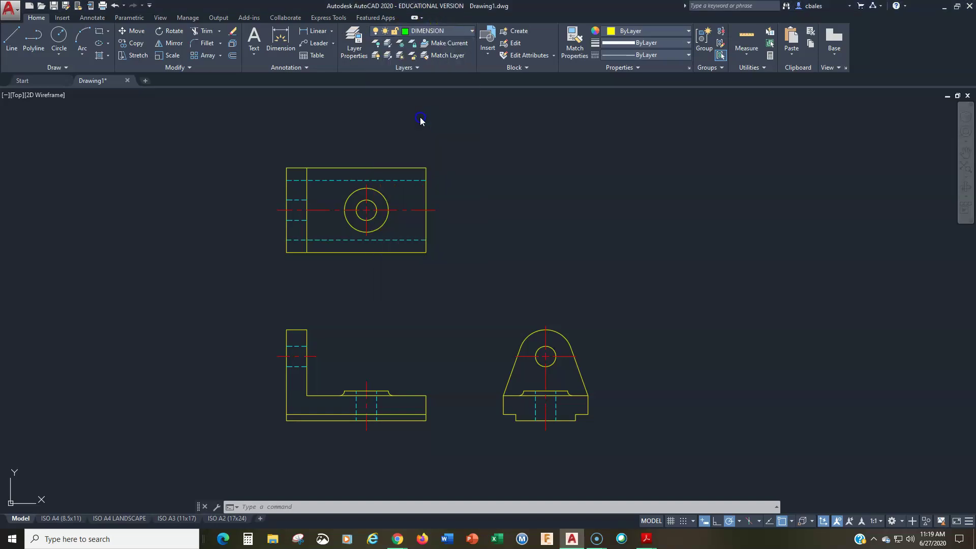
{"action": "left_click", "coordinate": [175, 518]}
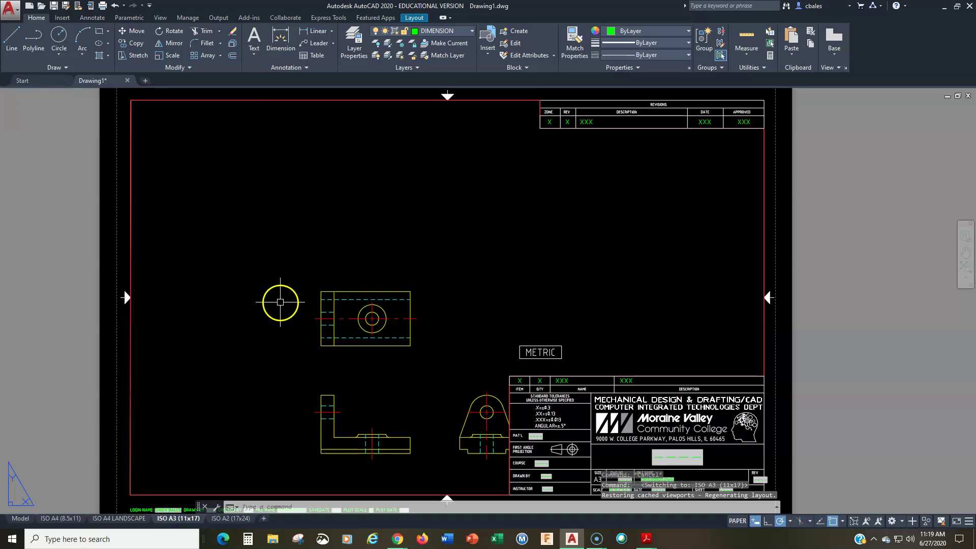
{"action": "double_click", "coordinate": [262, 299]}
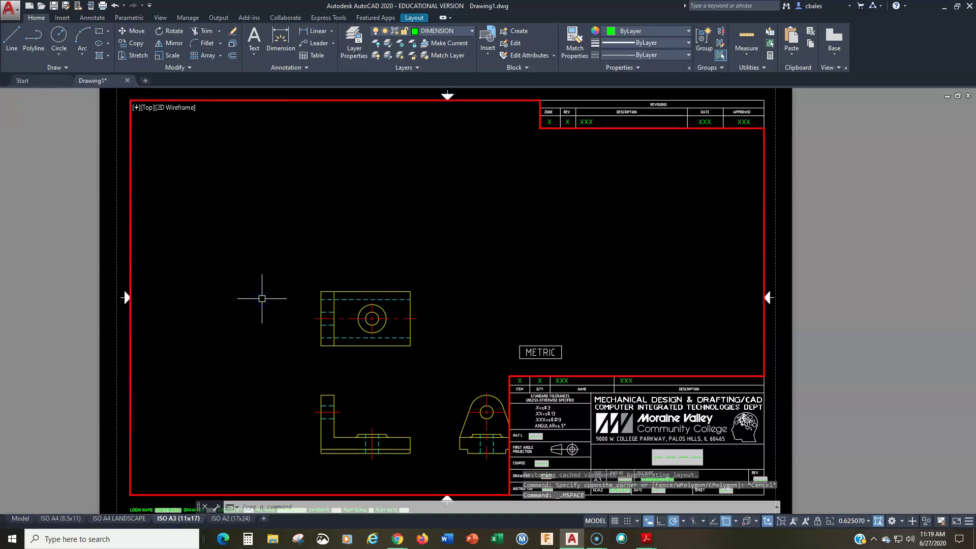
Step: Fit all three views inside the ISO A3 viewport at a 1:1 scale and position them clear of the title block
{"action": "type", "text": "z"}
{"action": "key", "text": "Return"}
{"action": "type", "text": "e"}
{"action": "key", "text": "Return"}
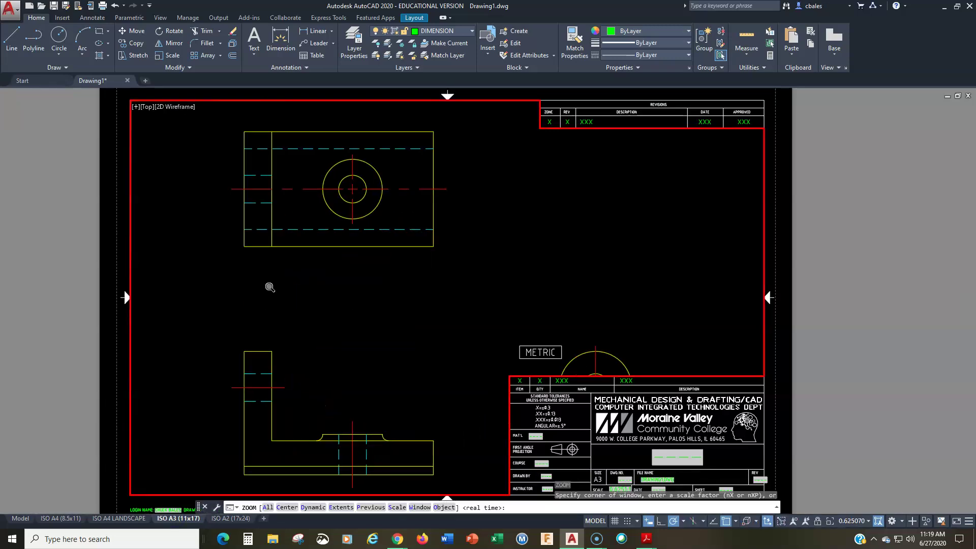
{"action": "scroll", "coordinate": [378, 295], "scroll_direction": "down", "scroll_amount": 2}
{"action": "middle_click_drag", "start_coordinate": [266, 271], "coordinate": [273, 289]}
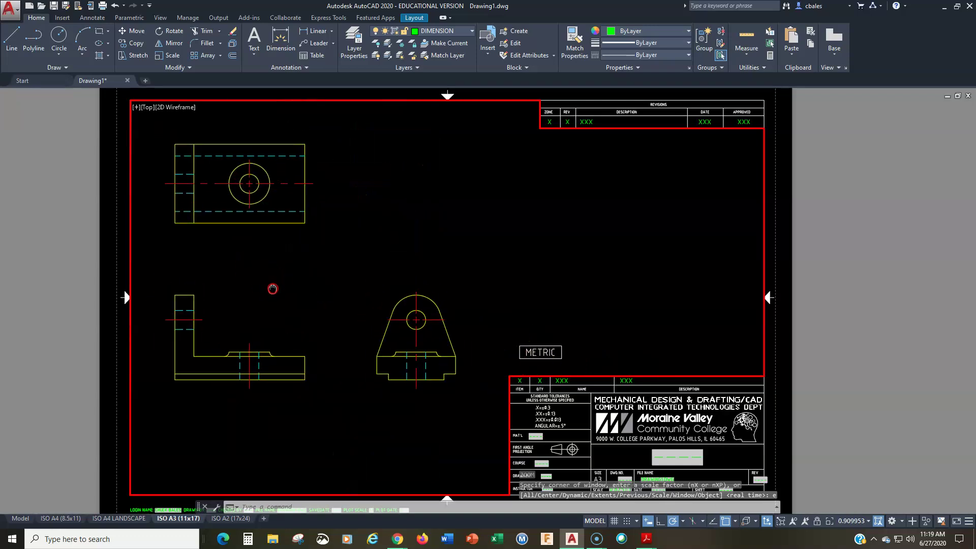
{"action": "left_click", "coordinate": [868, 522]}
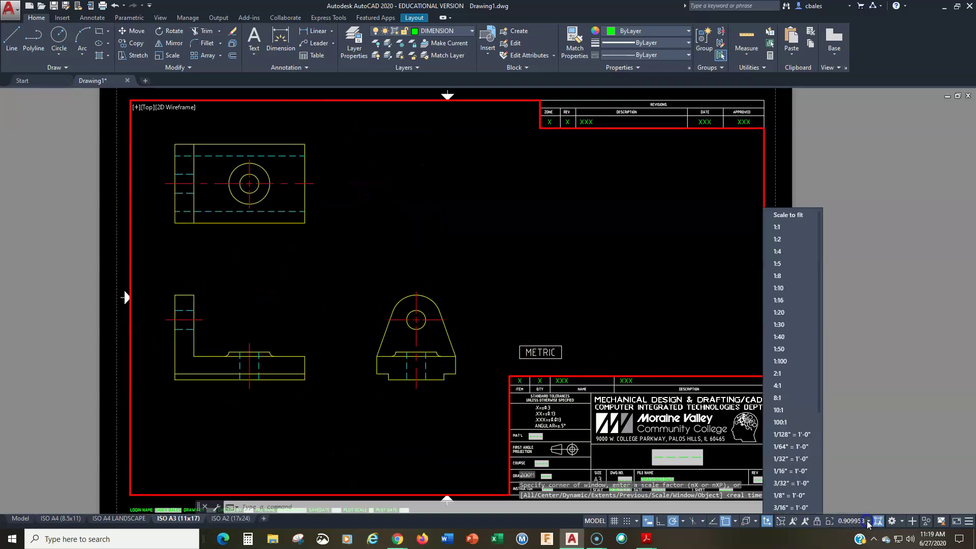
{"action": "left_click", "coordinate": [779, 227]}
{"action": "middle_click_drag", "start_coordinate": [346, 292], "coordinate": [369, 302]}
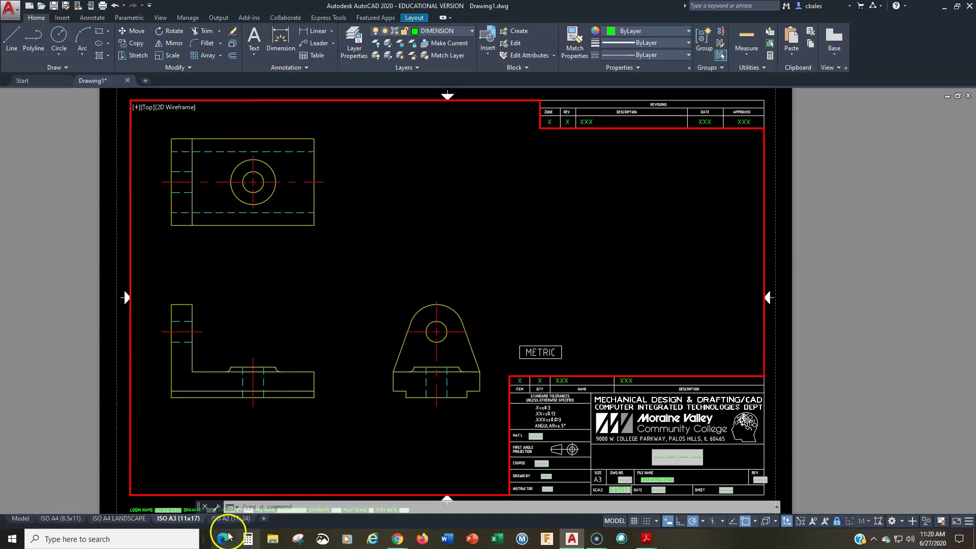
Step: Return to model space with all three views in sight
{"action": "left_click", "coordinate": [26, 518]}
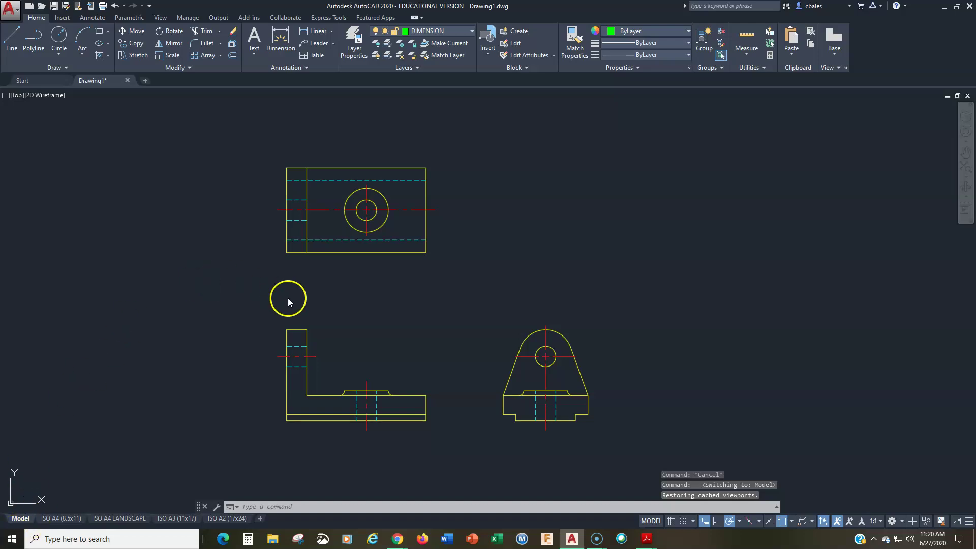
{"action": "scroll", "coordinate": [374, 319], "scroll_direction": "up", "scroll_amount": 2}
{"action": "scroll", "coordinate": [373, 319], "scroll_direction": "down", "scroll_amount": 2}
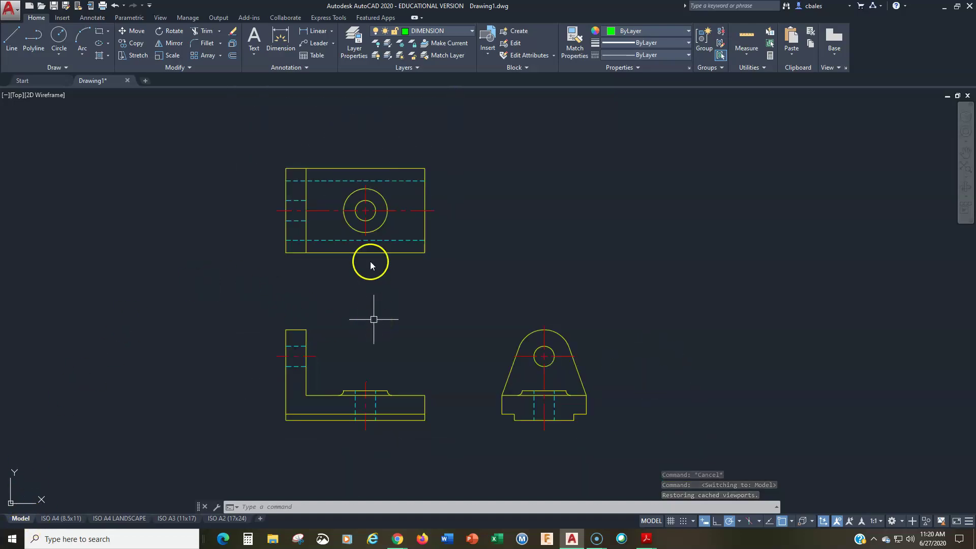
{"action": "left_click", "coordinate": [319, 31]}
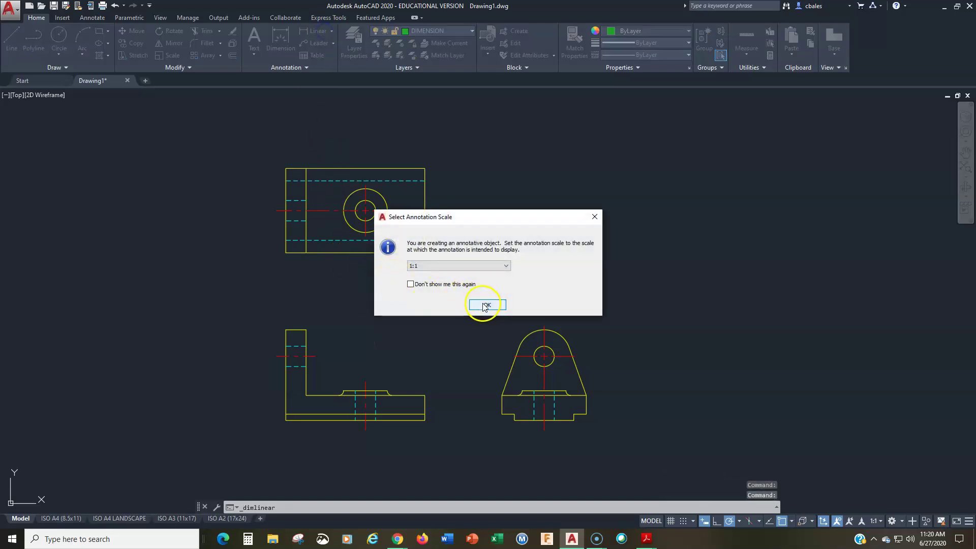
{"action": "left_click", "coordinate": [594, 216]}
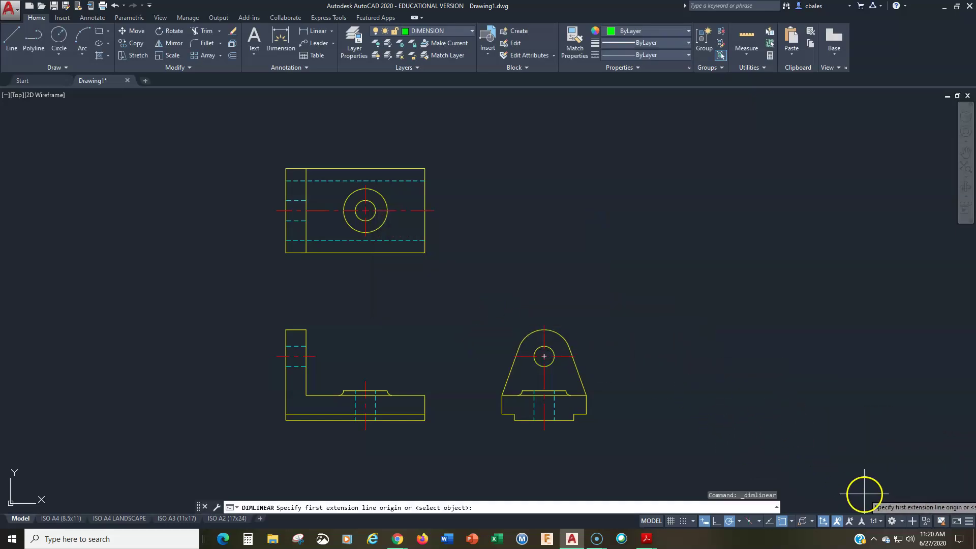
{"action": "key", "text": "Escape"}
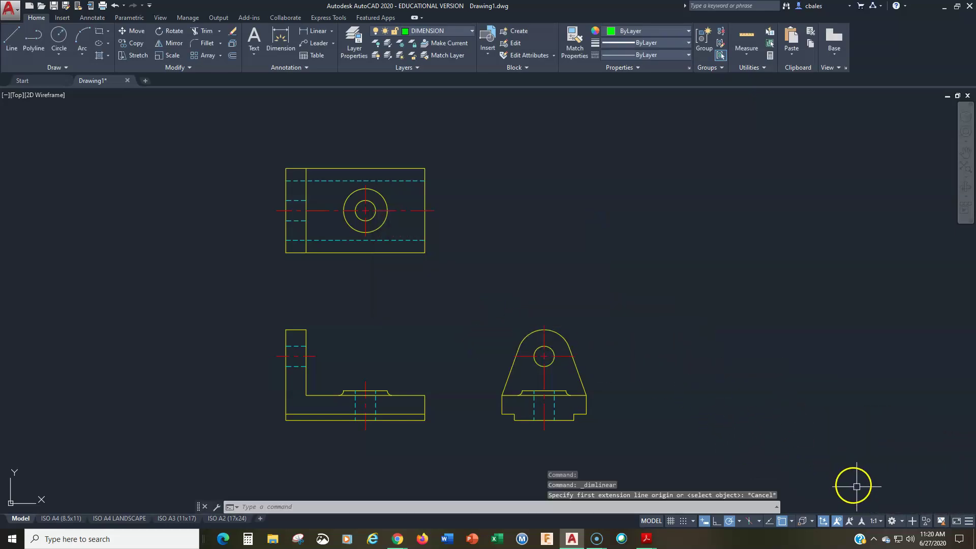
Step: Set the model-space annotation scale to 1:1, and check the ISO A3 viewport's scale and lock the viewport before returning to model space
{"action": "left_click", "coordinate": [881, 522]}
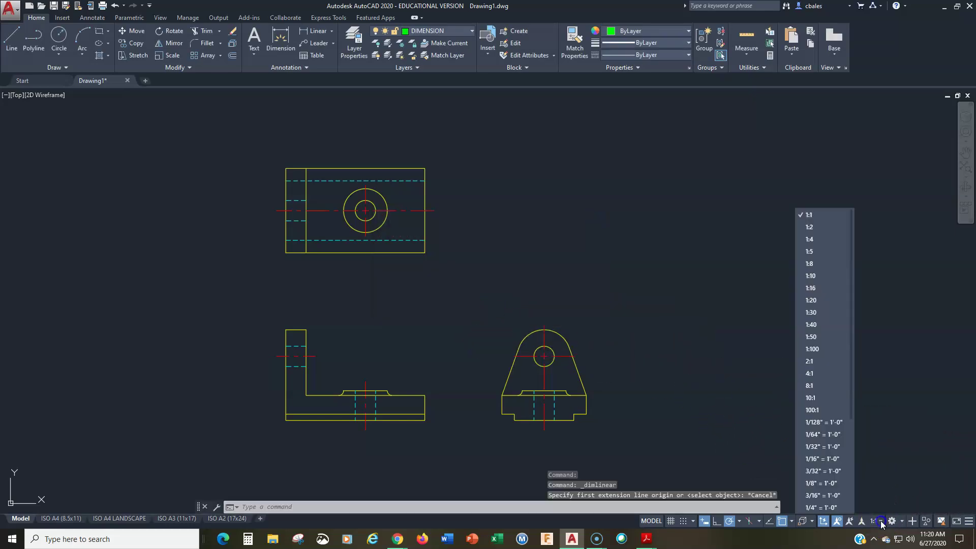
{"action": "left_click", "coordinate": [820, 215]}
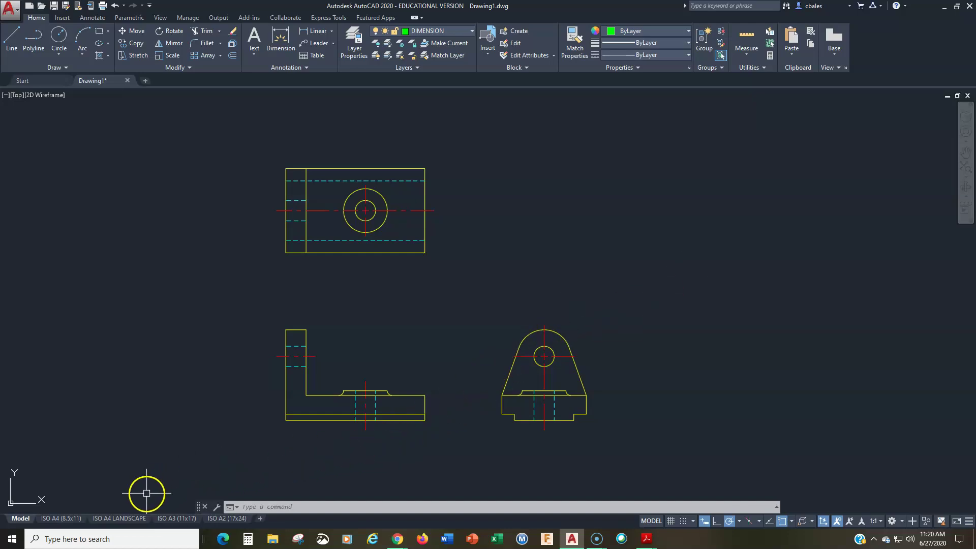
{"action": "left_click", "coordinate": [177, 519]}
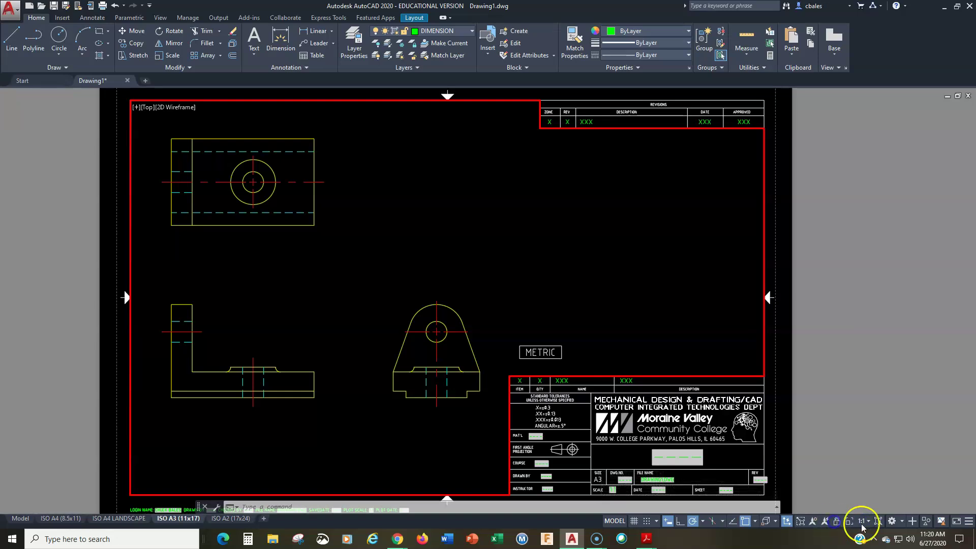
{"action": "left_click", "coordinate": [870, 524]}
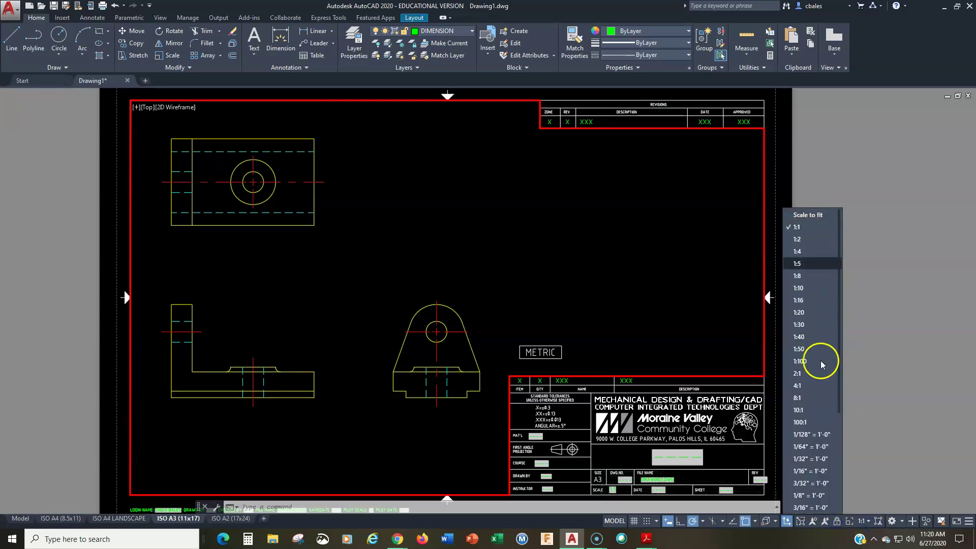
{"action": "left_click", "coordinate": [839, 525]}
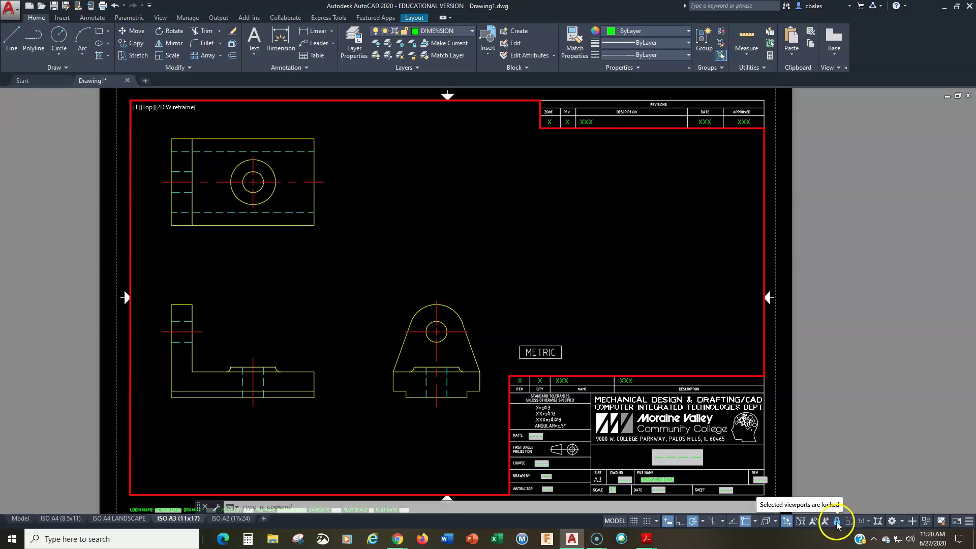
{"action": "left_click", "coordinate": [31, 519]}
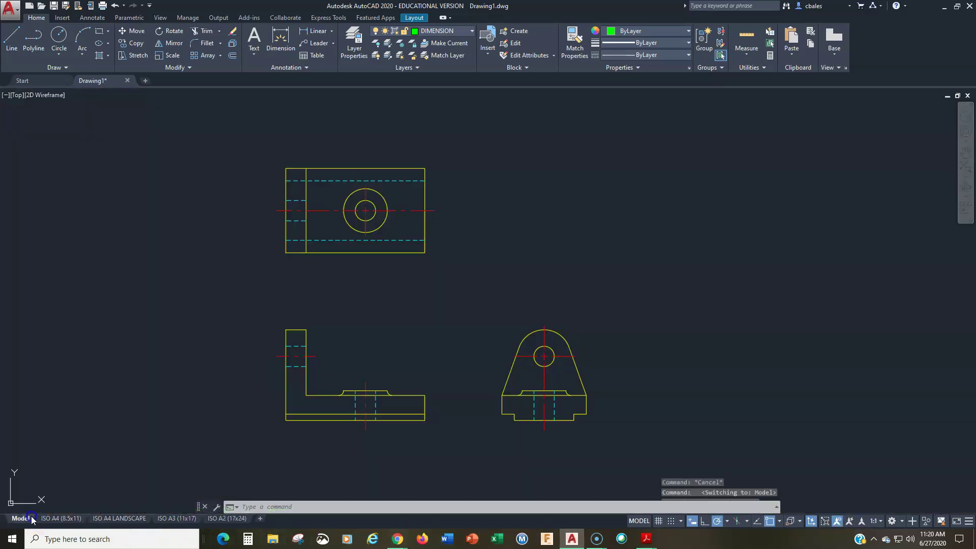
Step: Try the 2:1 annotation scale in model space and restore it to 1:1
{"action": "left_click", "coordinate": [879, 521]}
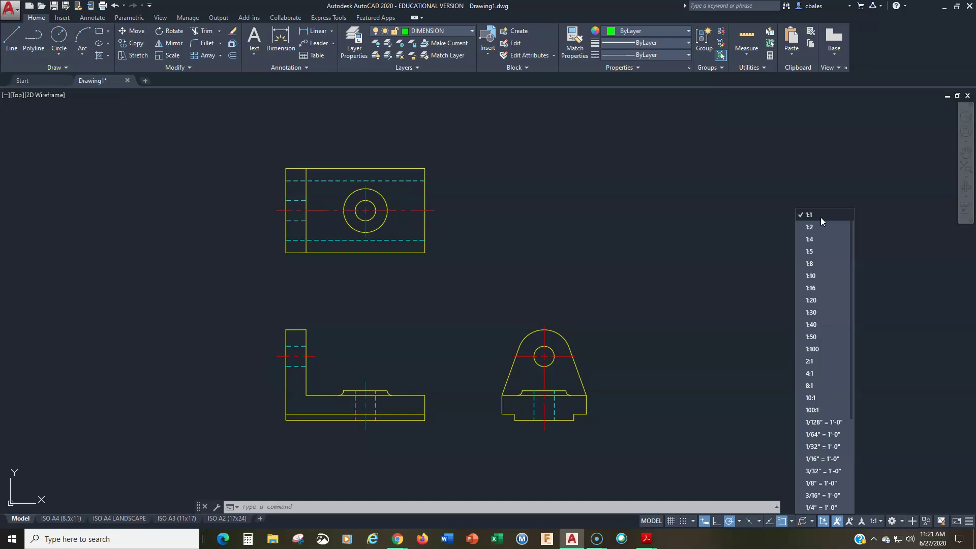
{"action": "left_click", "coordinate": [820, 361]}
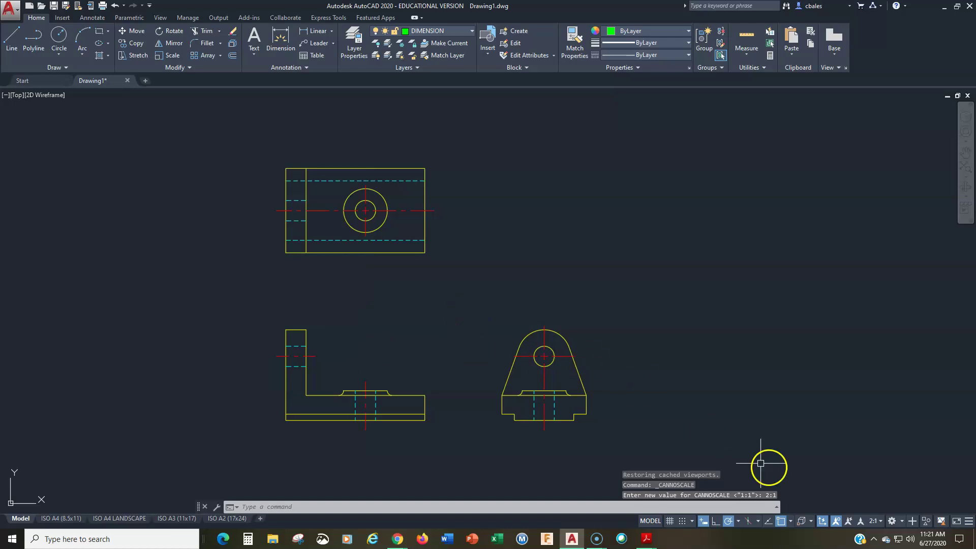
{"action": "left_click", "coordinate": [882, 520]}
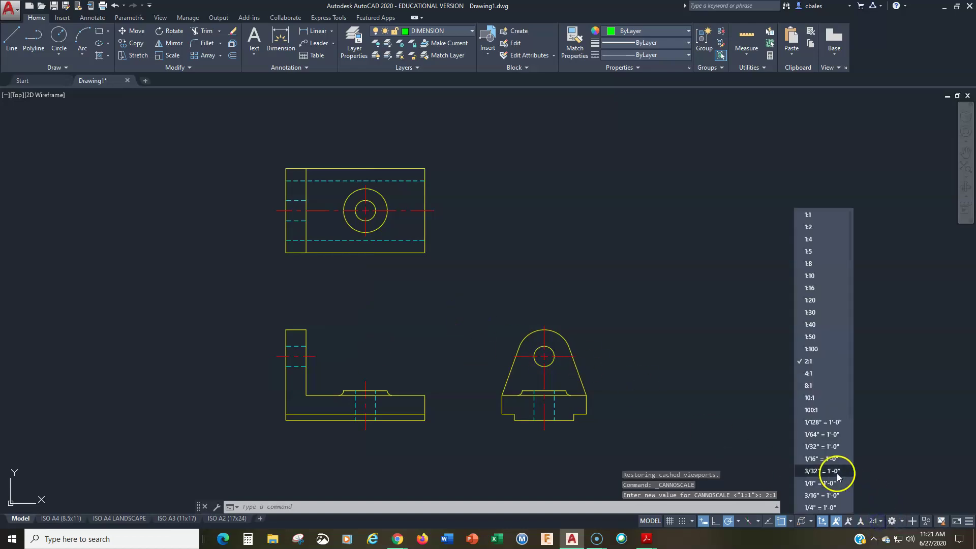
{"action": "left_click", "coordinate": [819, 415]}
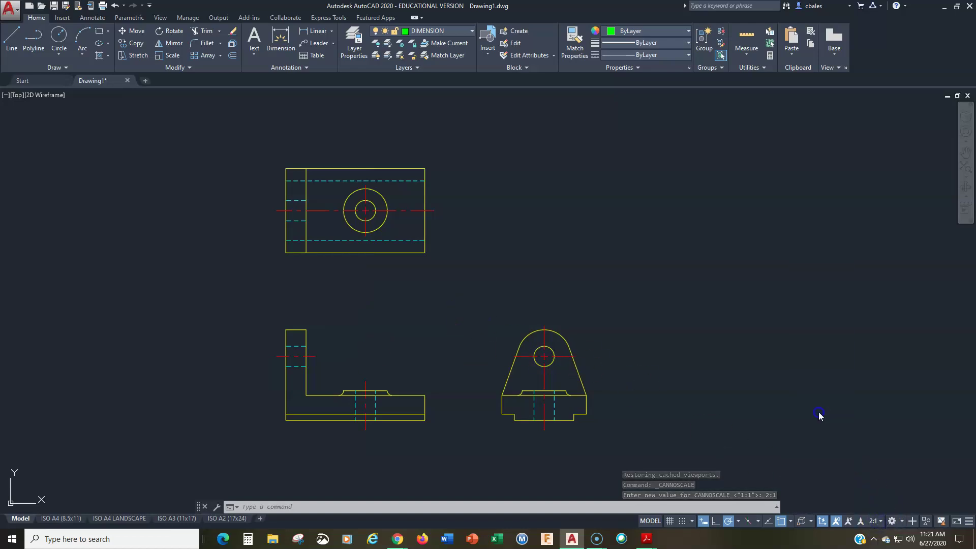
{"action": "left_click", "coordinate": [881, 521]}
{"action": "left_click", "coordinate": [834, 214]}
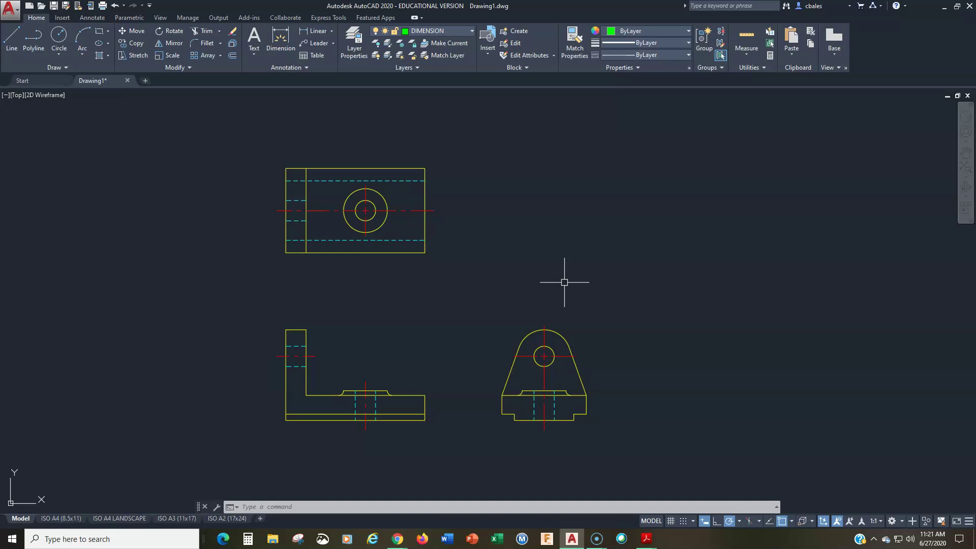
{"action": "left_click", "coordinate": [877, 526]}
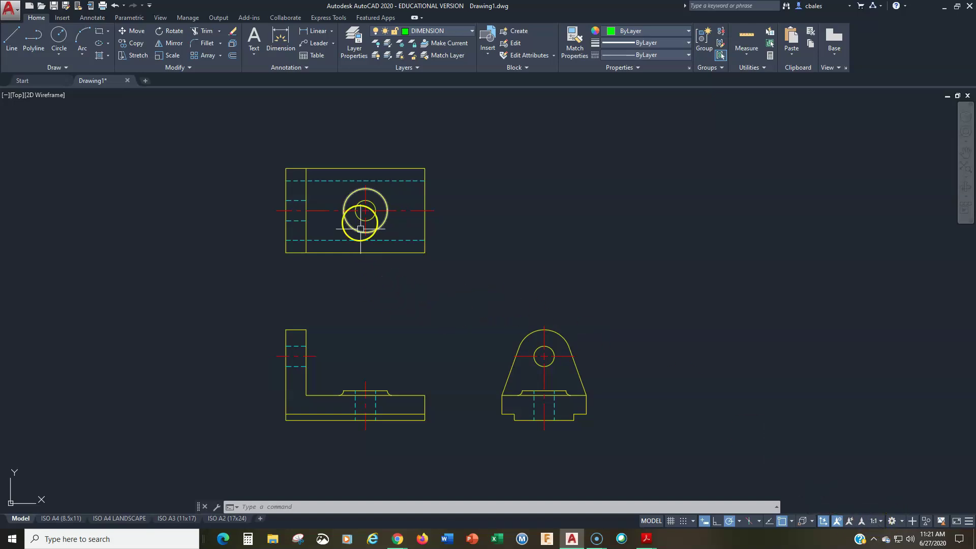
Step: Add a linear dimension for the top view's overall length, placed just below the view
{"action": "left_click", "coordinate": [316, 32]}
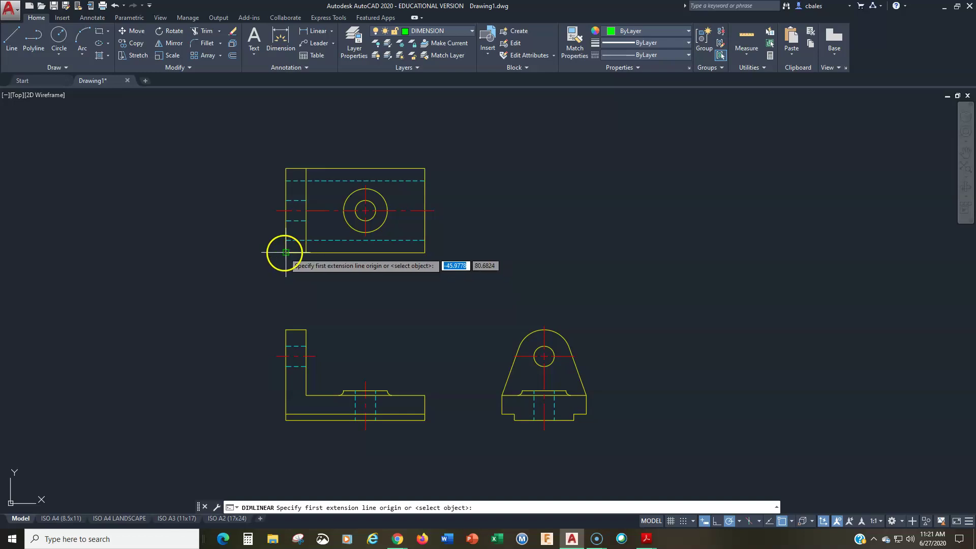
{"action": "left_click", "coordinate": [286, 252]}
{"action": "left_click", "coordinate": [425, 253]}
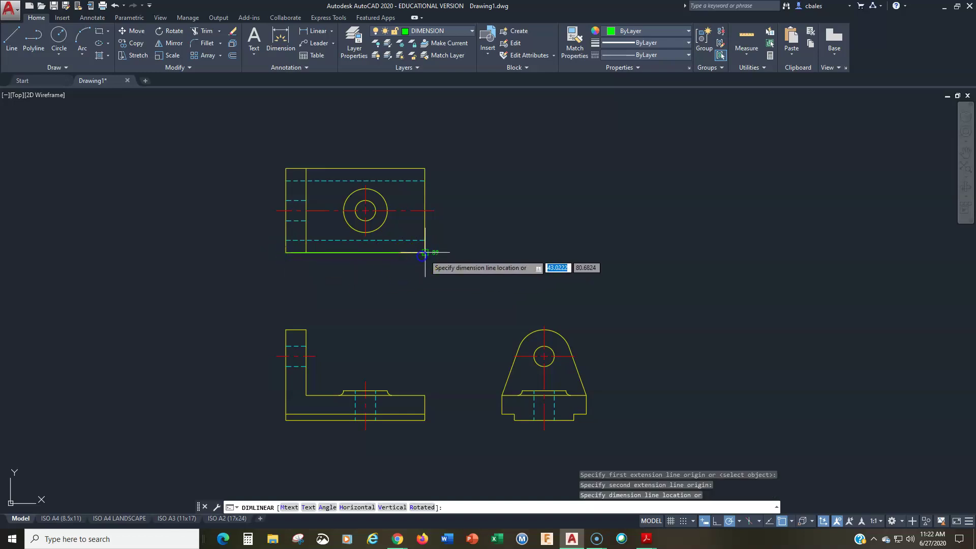
{"action": "left_click", "coordinate": [359, 277]}
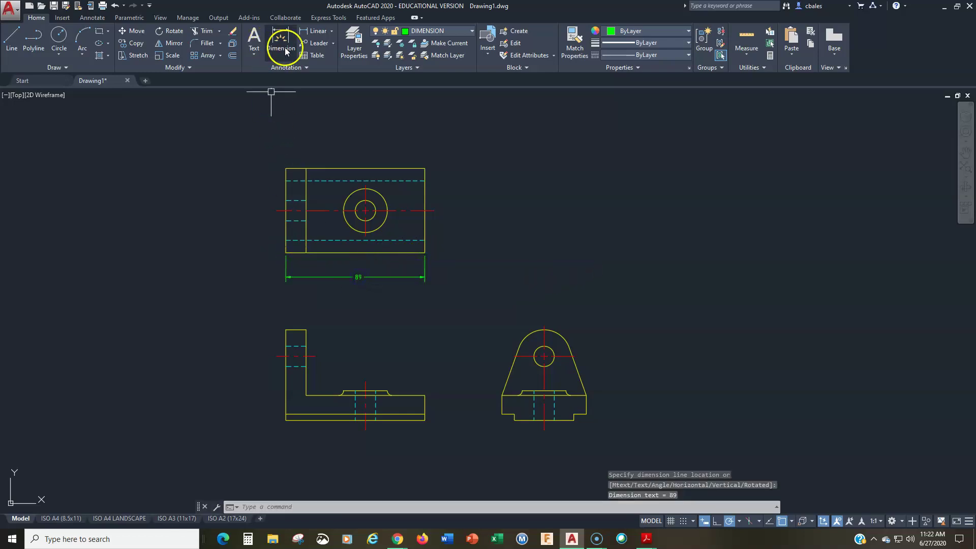
Step: Add a vertical linear dimension for the top view's overall depth, placed just beyond its right edge
{"action": "left_click", "coordinate": [312, 31]}
{"action": "left_click", "coordinate": [425, 169]}
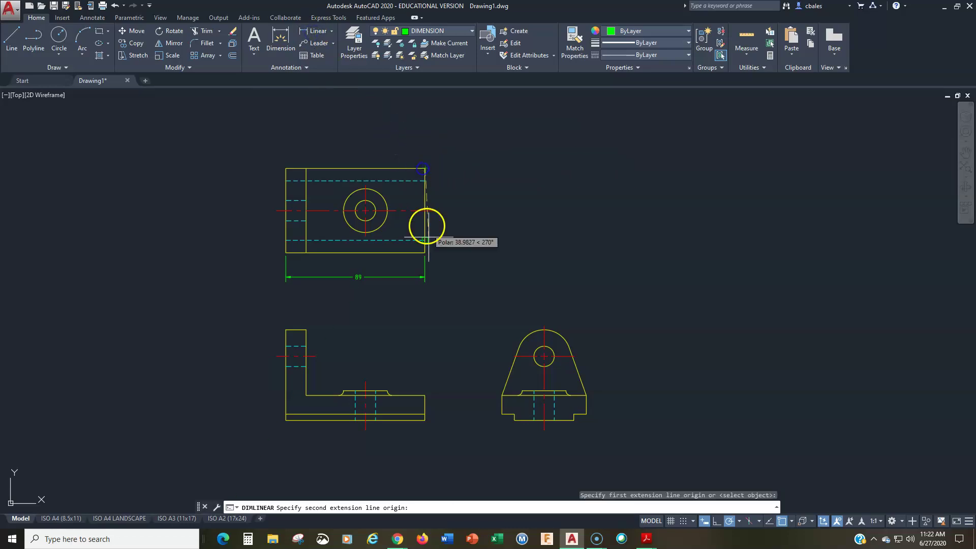
{"action": "left_click", "coordinate": [425, 253]}
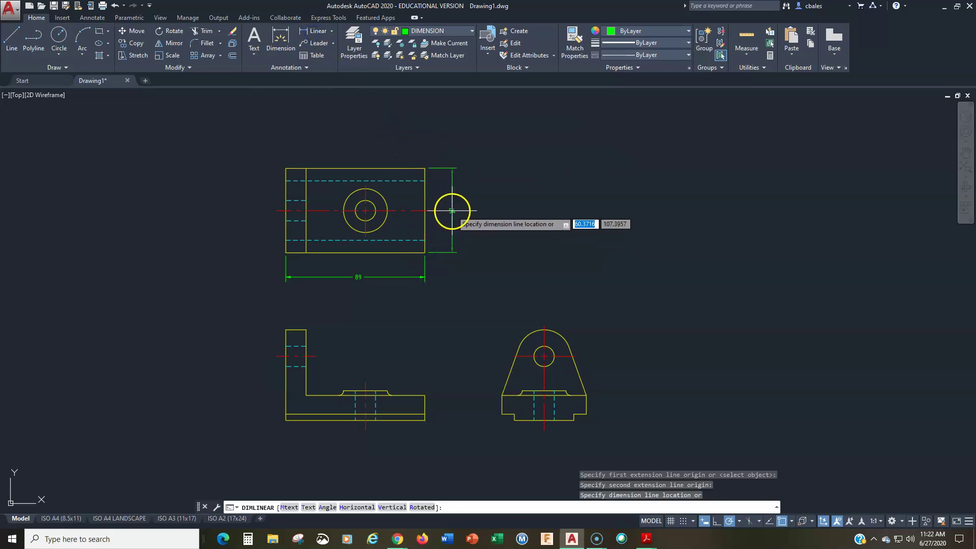
{"action": "left_click", "coordinate": [452, 211]}
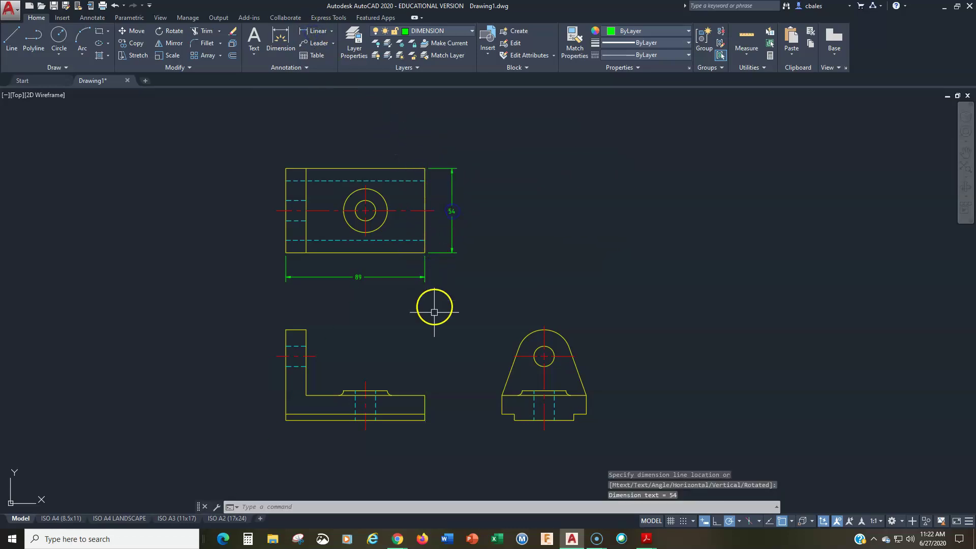
Step: Add a vertical linear dimension for the front view's base thickness, placed just beyond its right edge
{"action": "left_click", "coordinate": [318, 31]}
{"action": "left_click", "coordinate": [425, 395]}
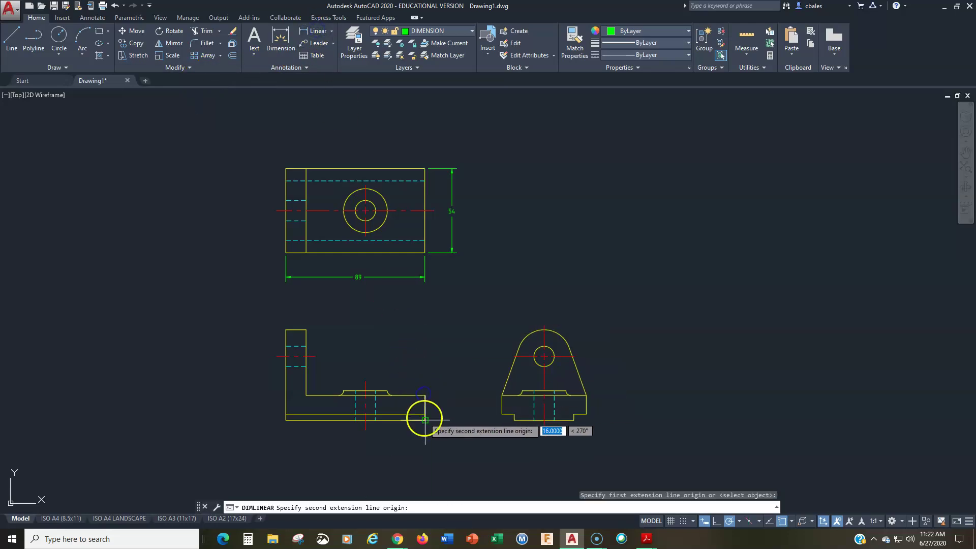
{"action": "left_click", "coordinate": [426, 419]}
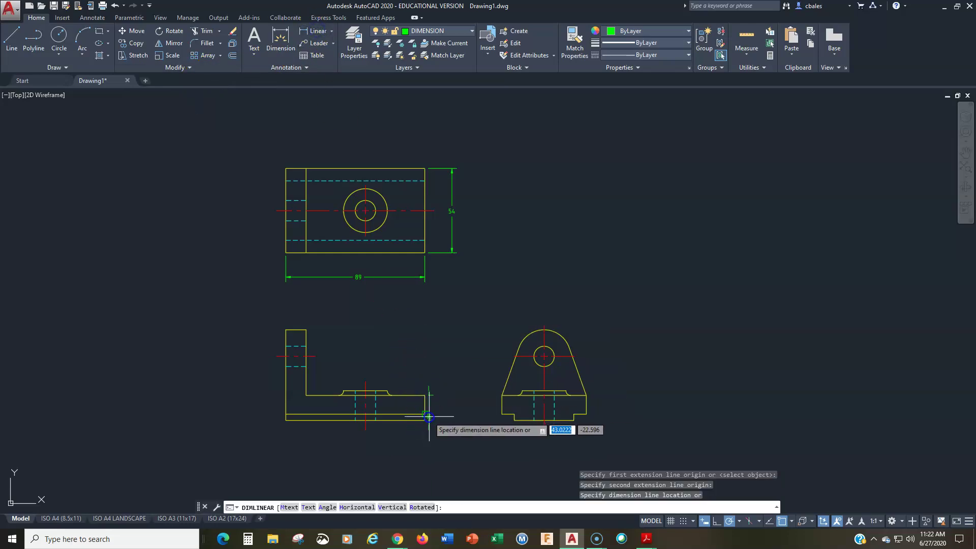
{"action": "left_click", "coordinate": [453, 381]}
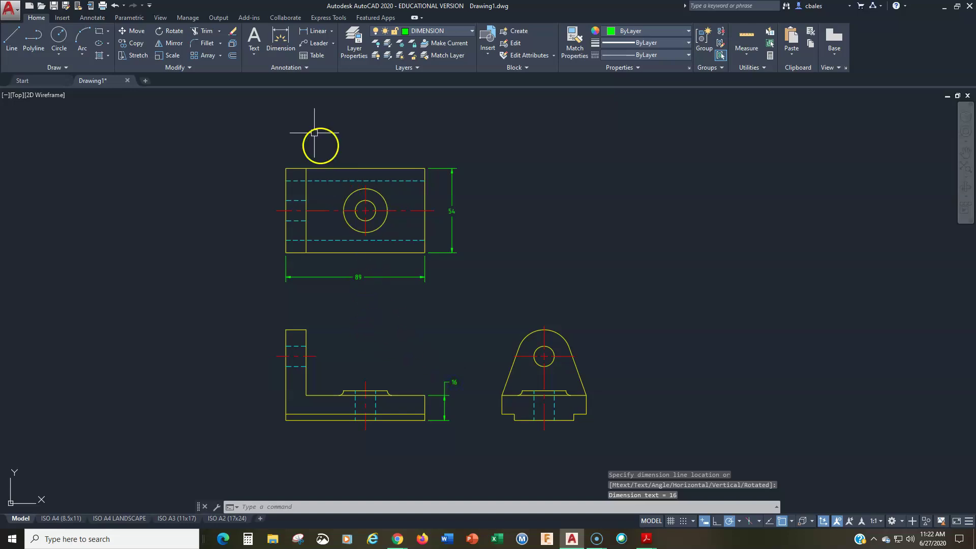
Step: Add a diameter dimension to the inner hole circle in the top view, with its text below the overall length dimension
{"action": "left_click", "coordinate": [332, 31]}
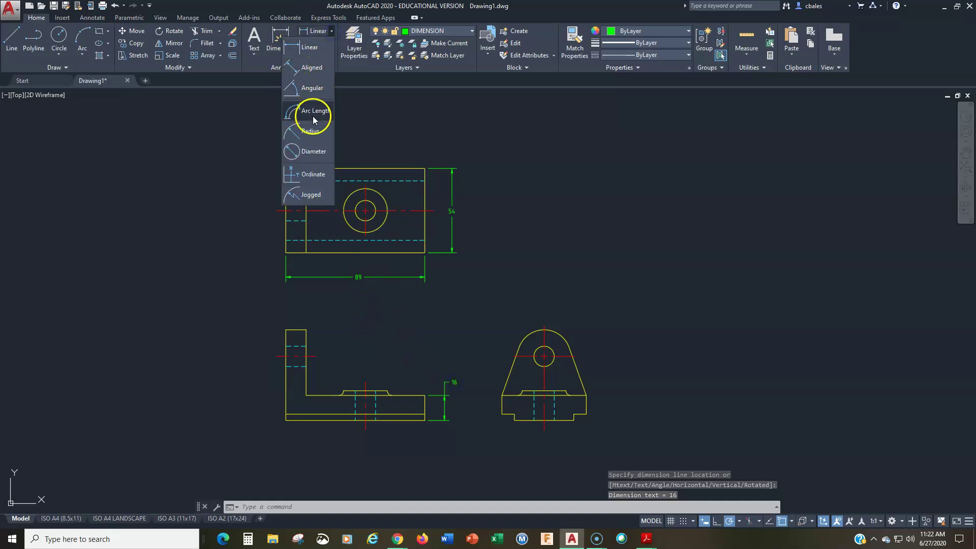
{"action": "left_click", "coordinate": [310, 151]}
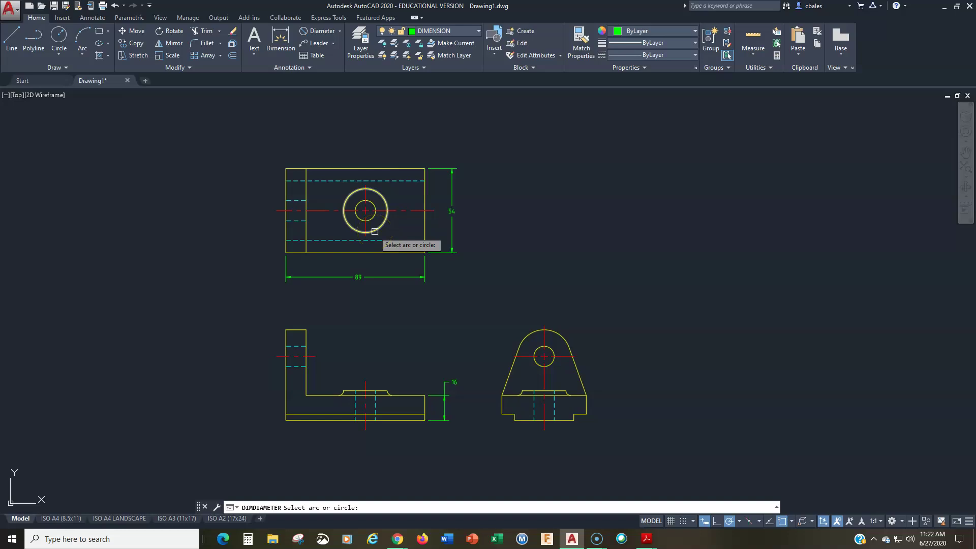
{"action": "left_click", "coordinate": [373, 218]}
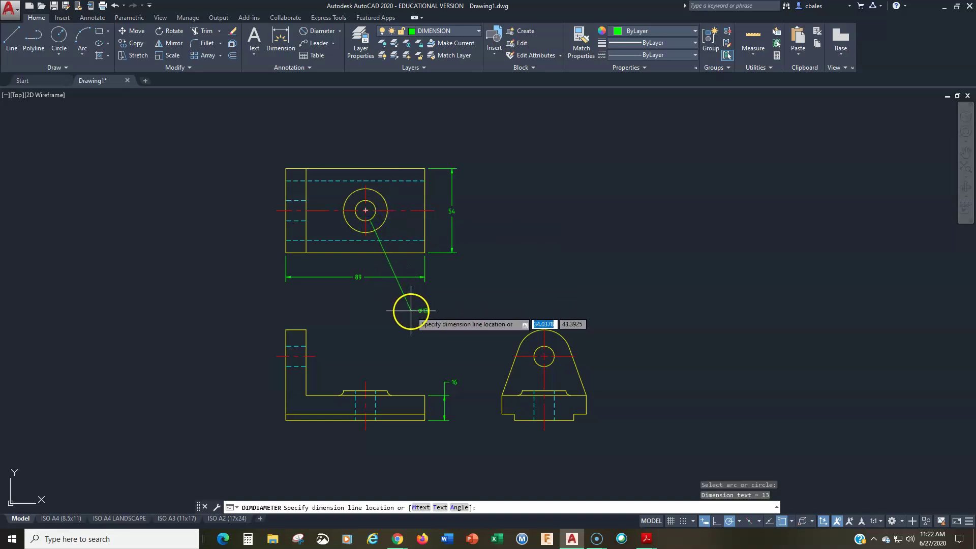
{"action": "left_click", "coordinate": [411, 311]}
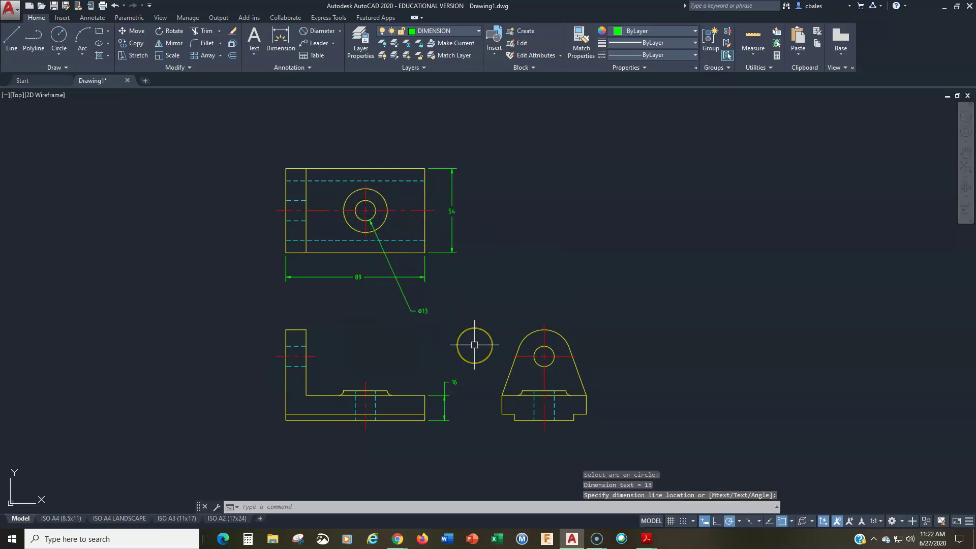
{"action": "key", "text": "Escape"}
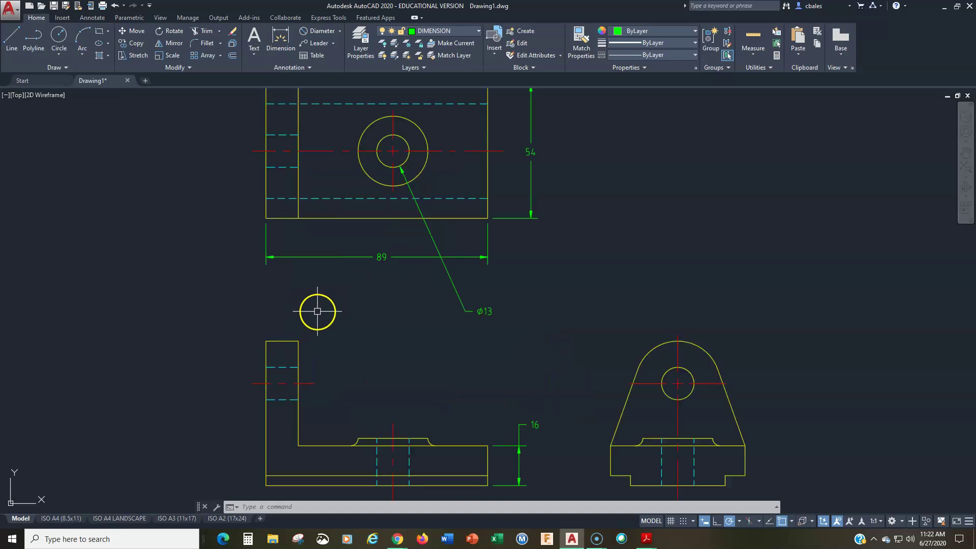
Step: Make VISIBLE the current layer and freeze the DIMENSION layer to hide the dimensions
{"action": "scroll", "coordinate": [321, 318], "scroll_direction": "up", "scroll_amount": 2}
{"action": "scroll", "coordinate": [316, 294], "scroll_direction": "down", "scroll_amount": 1}
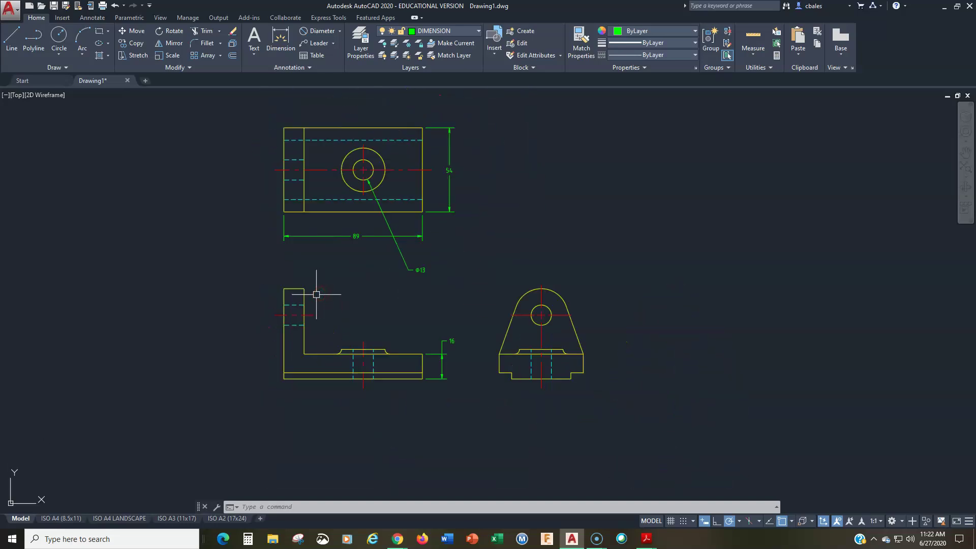
{"action": "scroll", "coordinate": [321, 305], "scroll_direction": "up", "scroll_amount": 1}
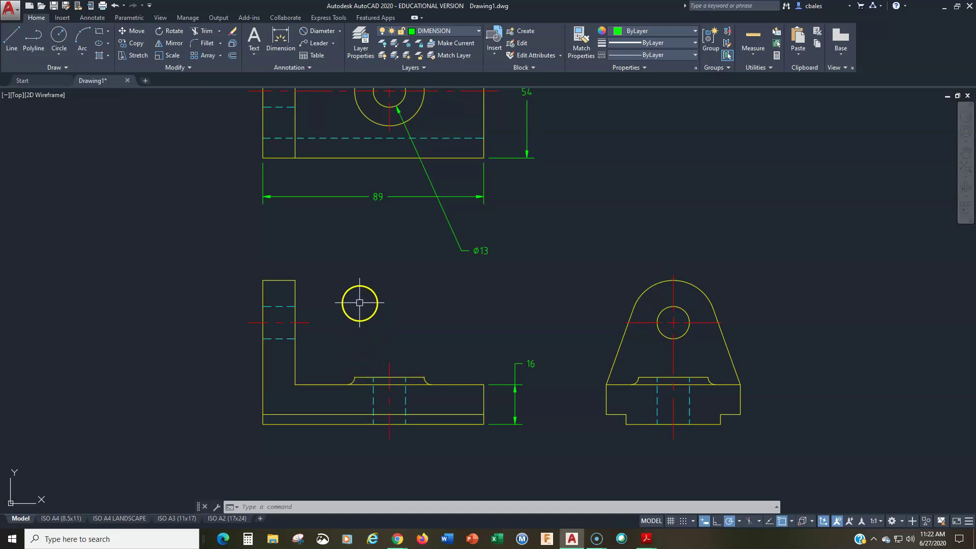
{"action": "left_click", "coordinate": [457, 30]}
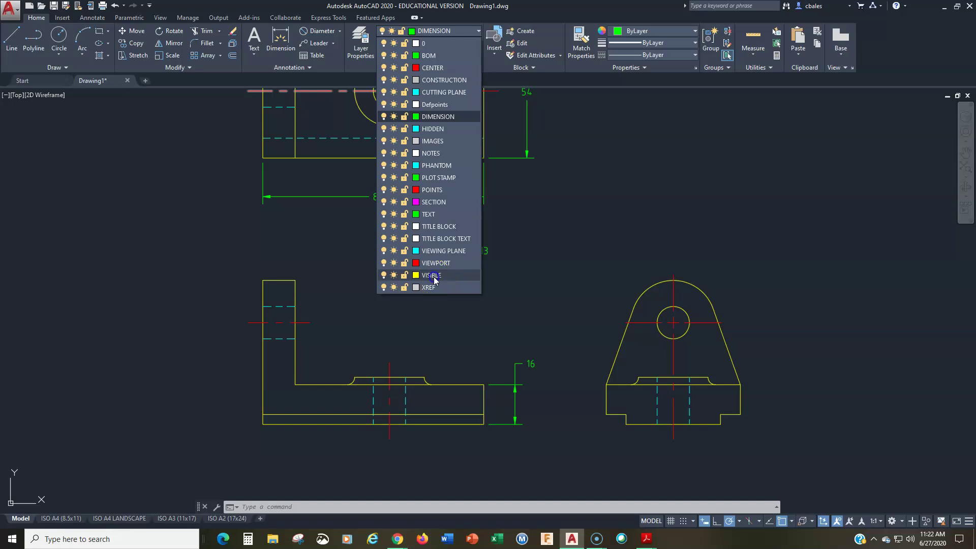
{"action": "left_click", "coordinate": [432, 277]}
{"action": "left_click", "coordinate": [457, 33]}
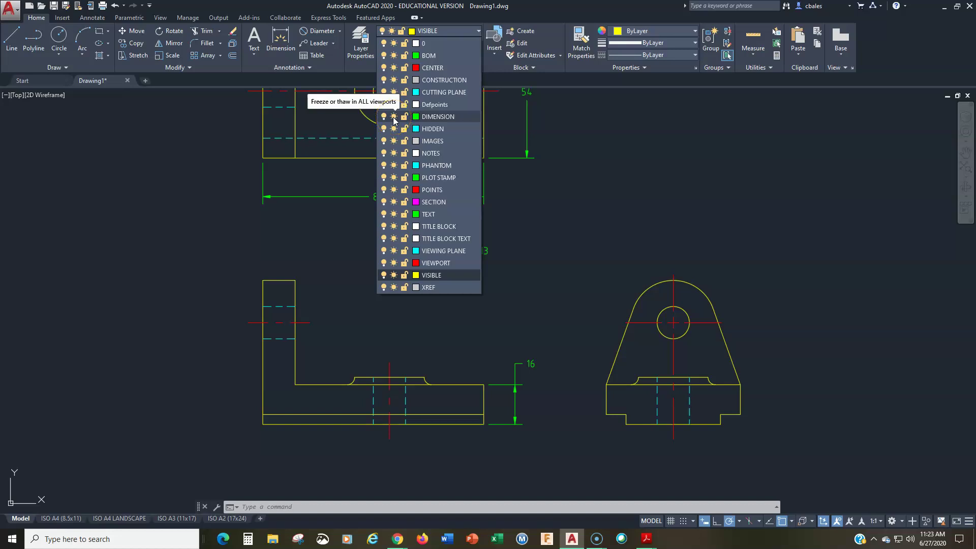
{"action": "left_click", "coordinate": [394, 116]}
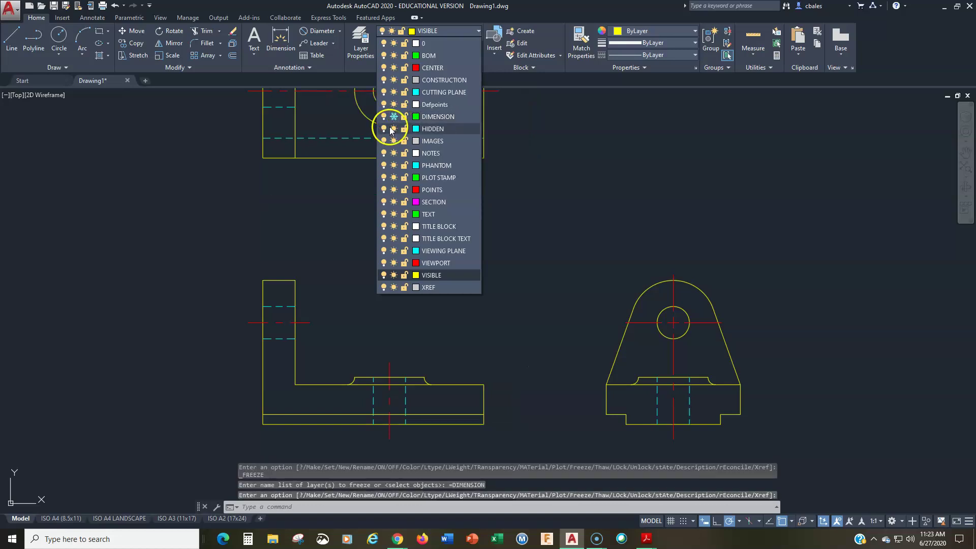
{"action": "left_click", "coordinate": [327, 232]}
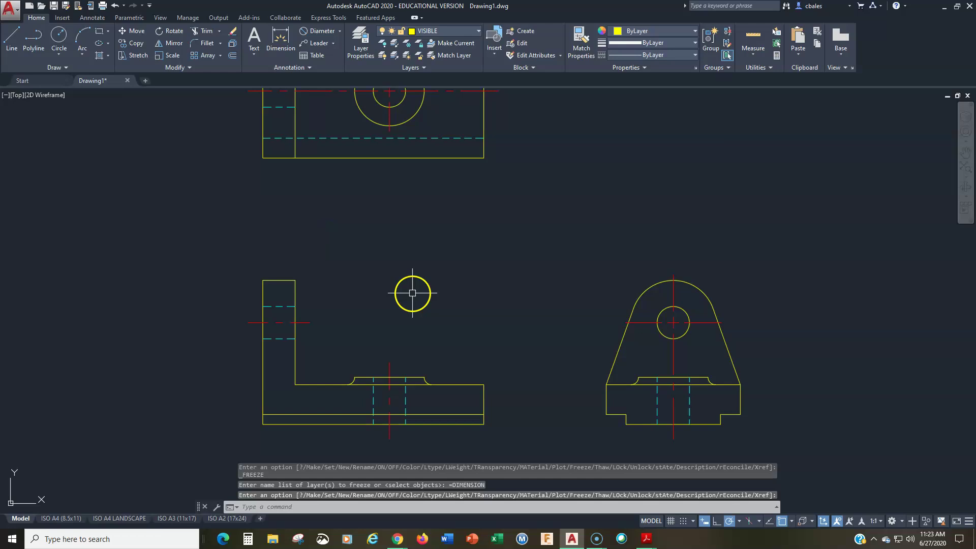
Step: Undo the freezing of the DIMENSION layer and make DIMENSION the current layer
{"action": "scroll", "coordinate": [413, 292], "scroll_direction": "down", "scroll_amount": 2}
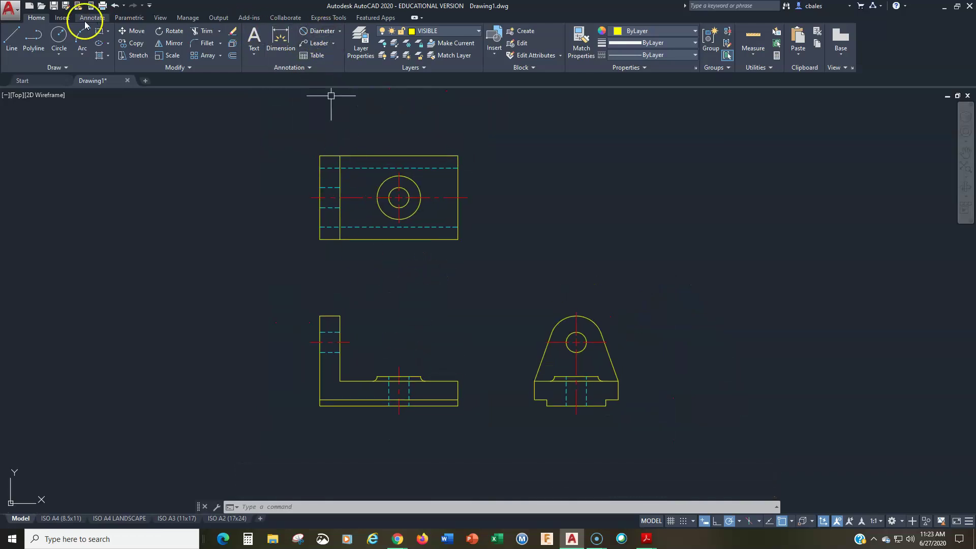
{"action": "left_click", "coordinate": [116, 5]}
{"action": "left_click", "coordinate": [116, 10]}
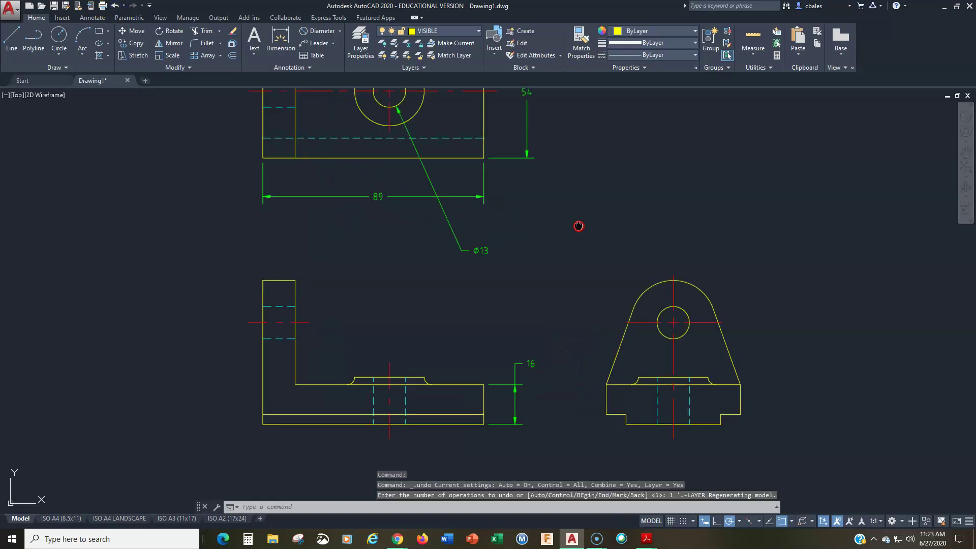
{"action": "middle_click_drag", "start_coordinate": [578, 222], "coordinate": [567, 265]}
{"action": "left_click", "coordinate": [466, 32]}
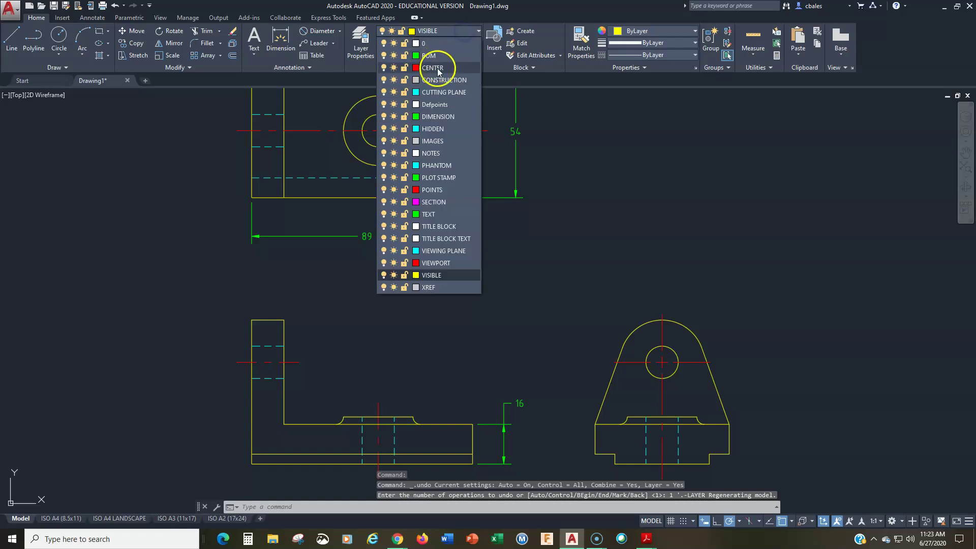
{"action": "left_click", "coordinate": [436, 118]}
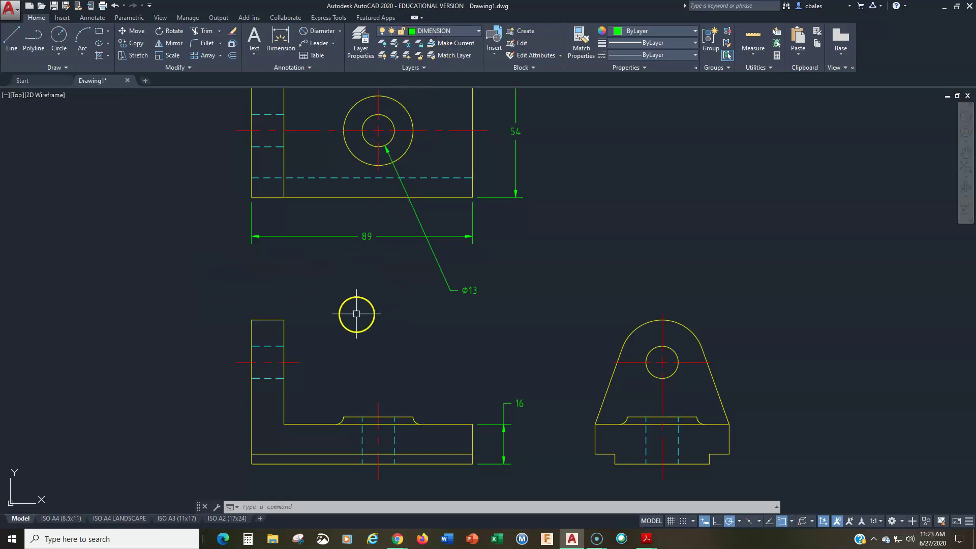
{"action": "middle_click_drag", "start_coordinate": [356, 314], "coordinate": [377, 283]}
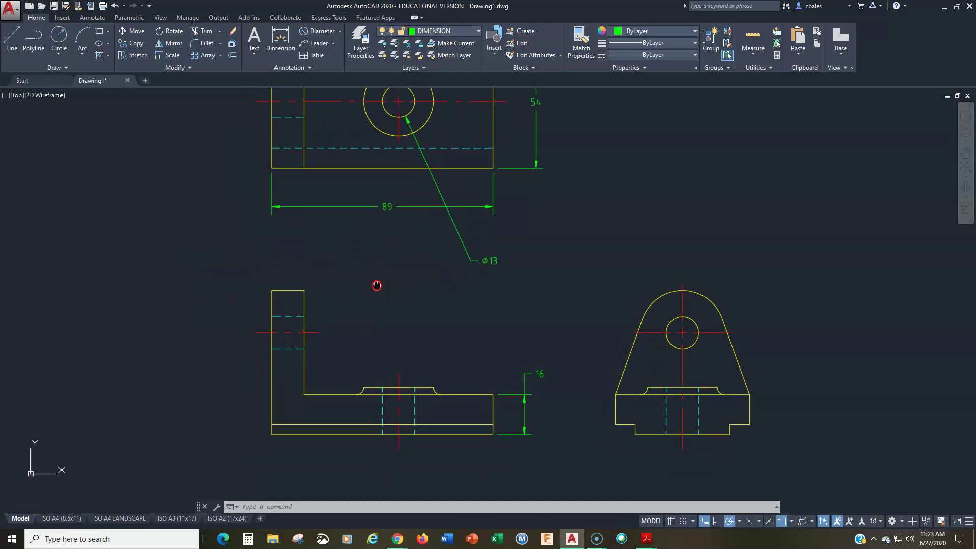
Step: Try to freeze the DIMENSION layer while it is the current layer
{"action": "left_click", "coordinate": [460, 31]}
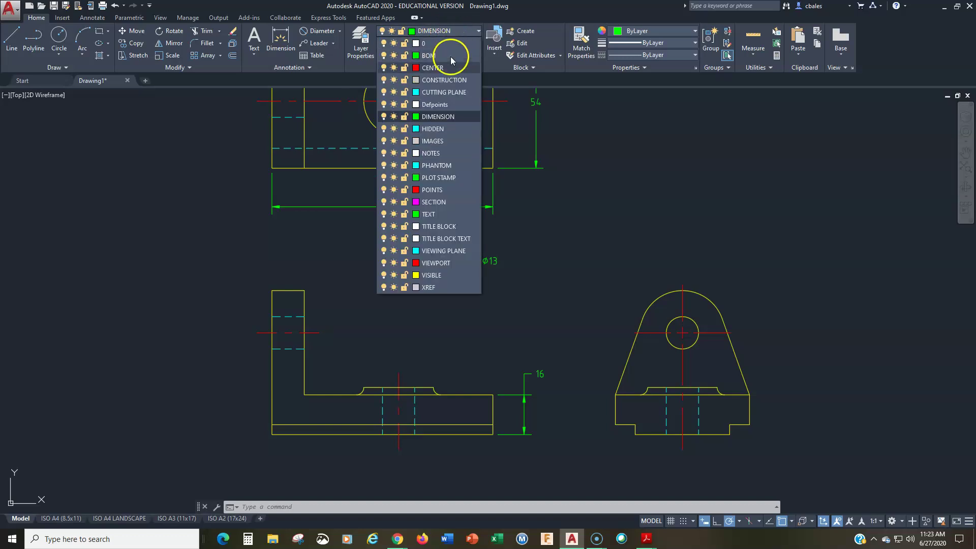
{"action": "left_click", "coordinate": [393, 116]}
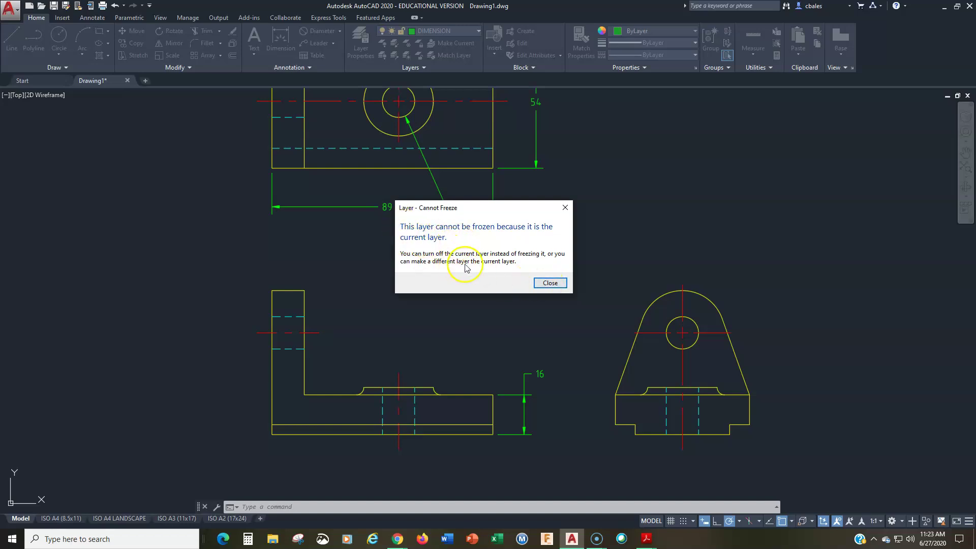
{"action": "left_click", "coordinate": [549, 284]}
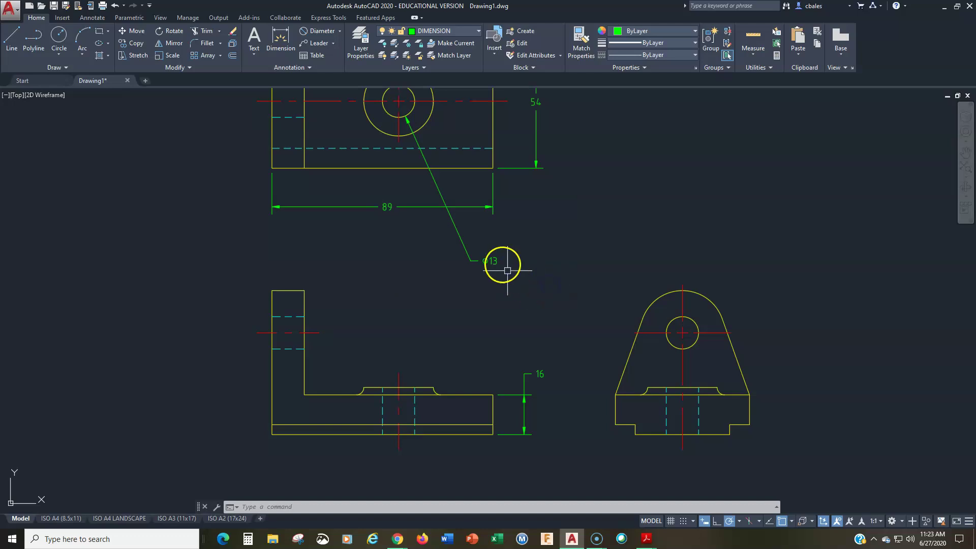
Step: Switch the current layer to VISIBLE, then freeze the DIMENSION layer
{"action": "left_click", "coordinate": [447, 31]}
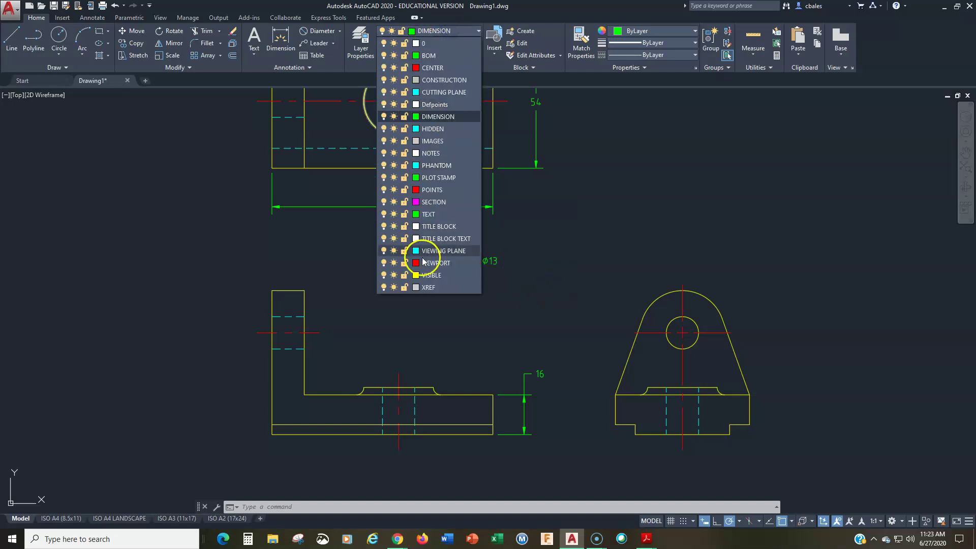
{"action": "left_click", "coordinate": [430, 275]}
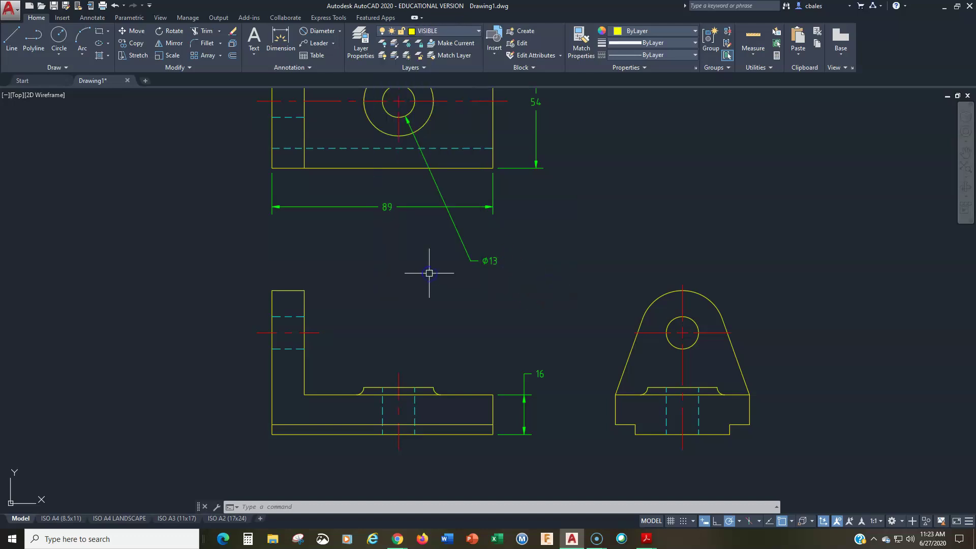
{"action": "left_click", "coordinate": [443, 32]}
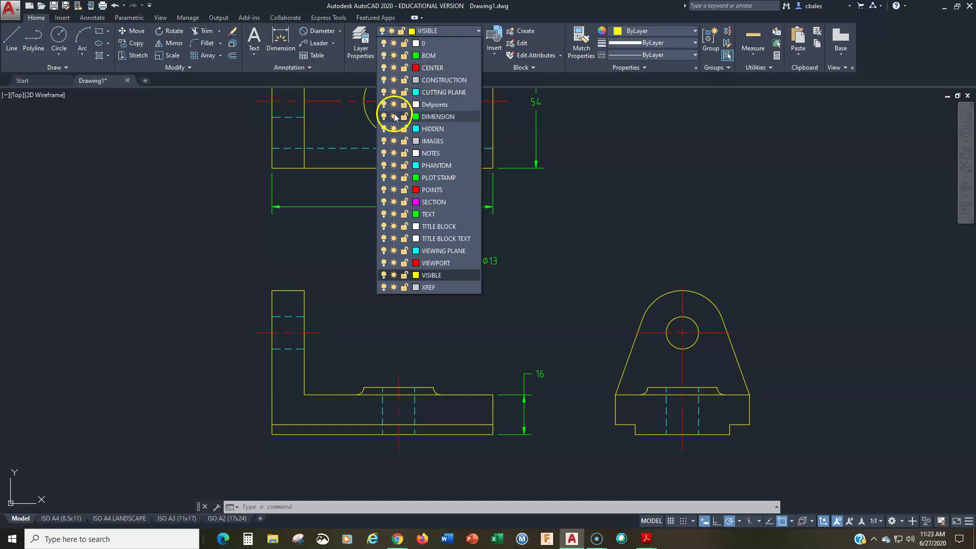
{"action": "left_click", "coordinate": [395, 118]}
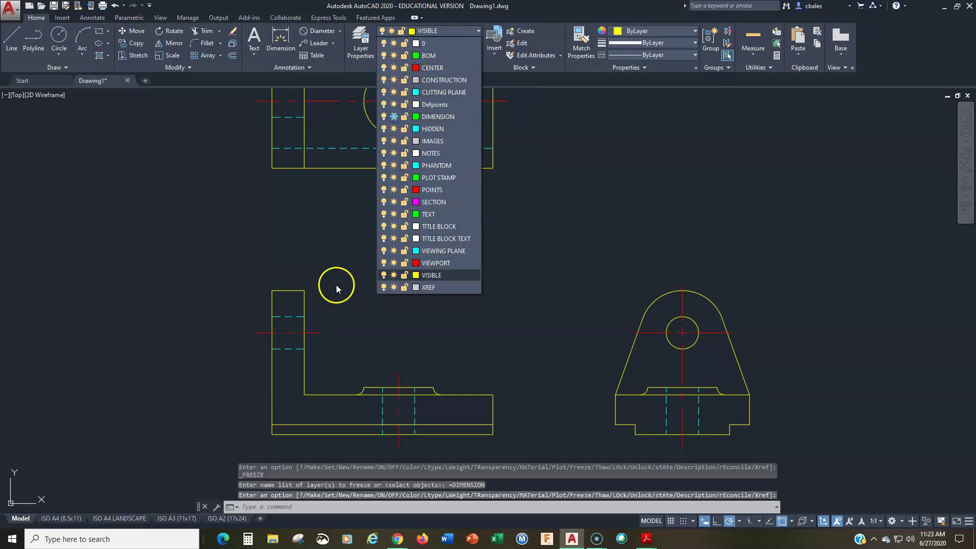
{"action": "left_click", "coordinate": [324, 278]}
{"action": "scroll", "coordinate": [332, 280], "scroll_direction": "down", "scroll_amount": 2}
{"action": "scroll", "coordinate": [393, 318], "scroll_direction": "down", "scroll_amount": 1}
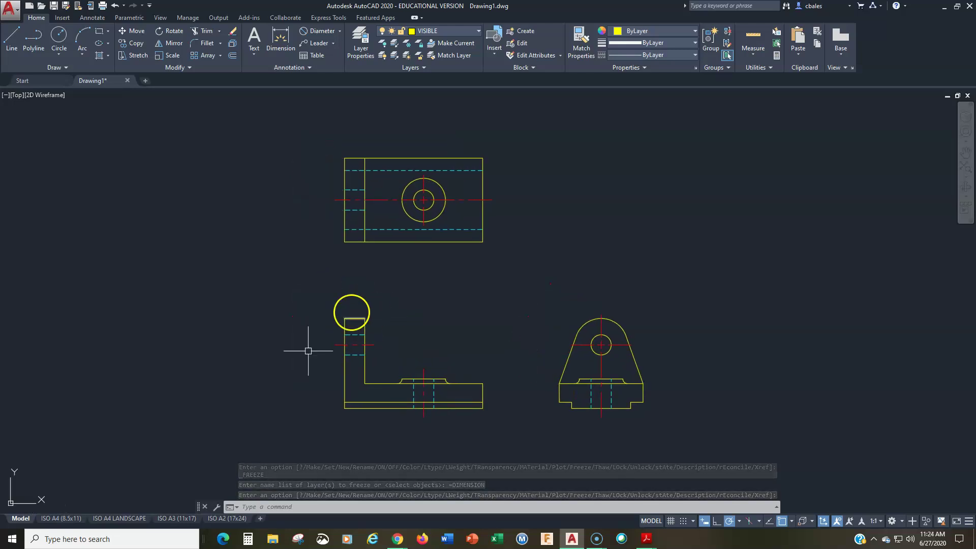
Step: Close the Command Line window and confirm its closing
{"action": "left_click", "coordinate": [205, 507]}
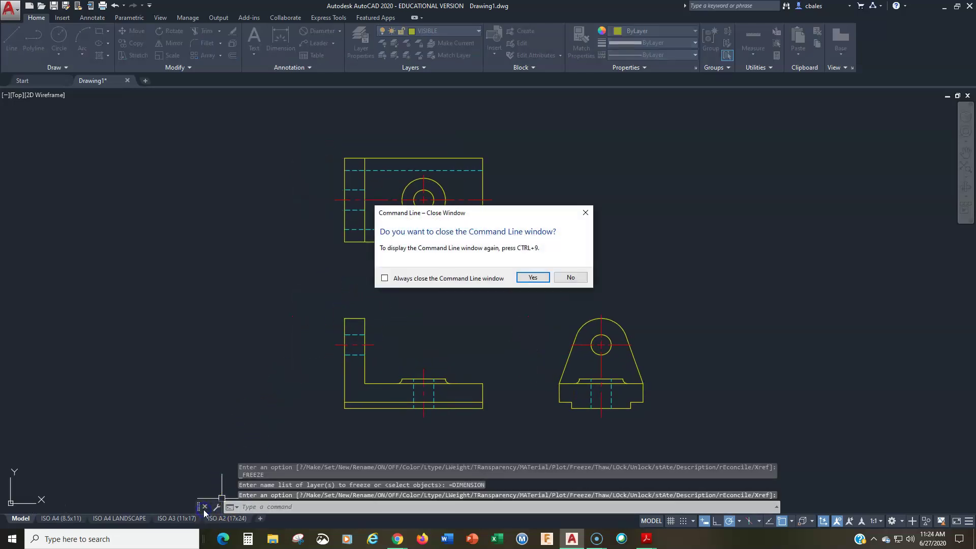
{"action": "left_click", "coordinate": [534, 277]}
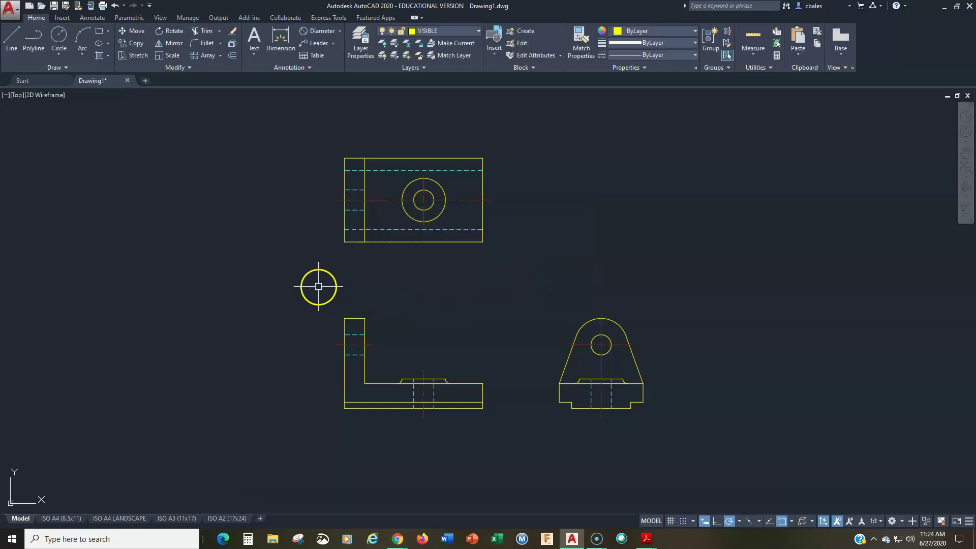
{"action": "middle_click_drag", "start_coordinate": [319, 287], "coordinate": [313, 289]}
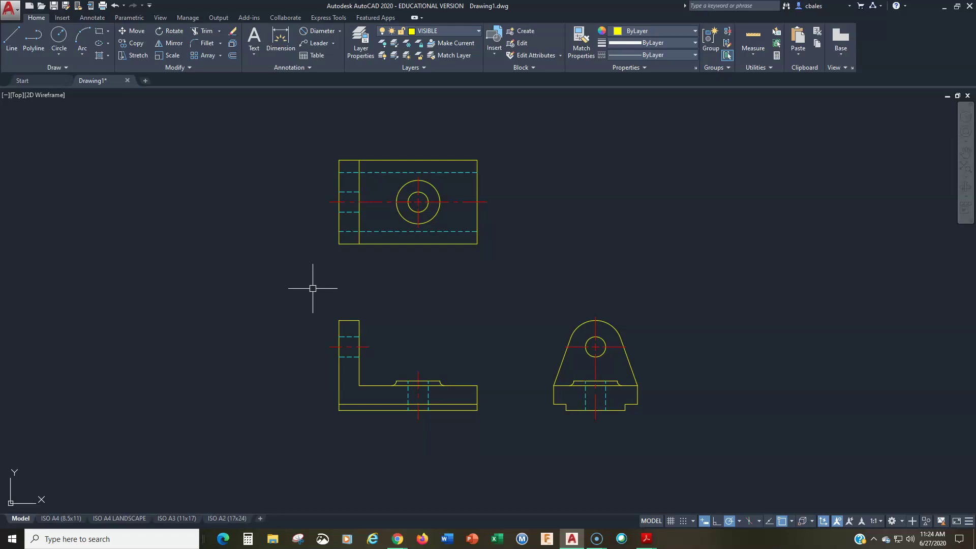
{"action": "left_click", "coordinate": [310, 288]}
Step: Move all the visible top view geometry a short distance straight down towards the front view
{"action": "middle_click_drag", "start_coordinate": [294, 295], "coordinate": [276, 302]}
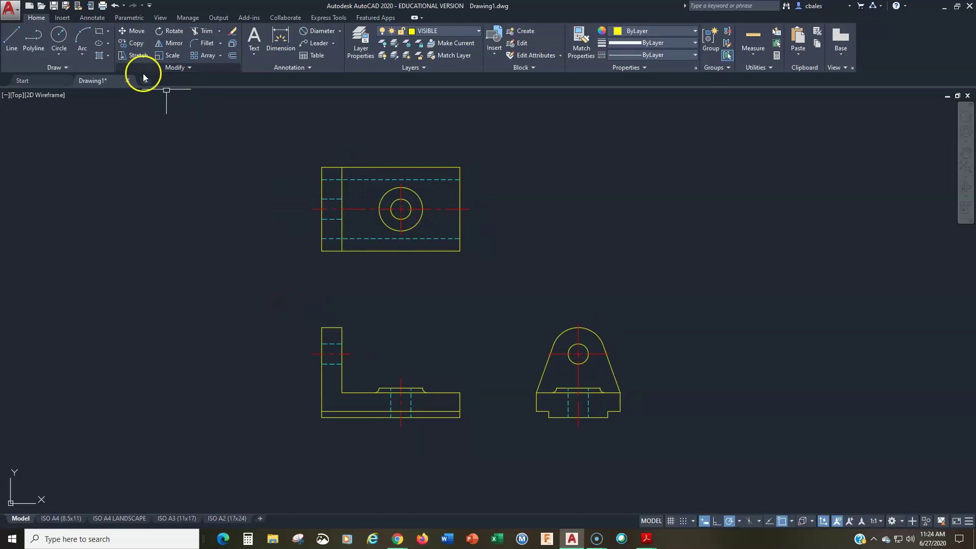
{"action": "left_click", "coordinate": [126, 32]}
{"action": "left_click", "coordinate": [282, 141]}
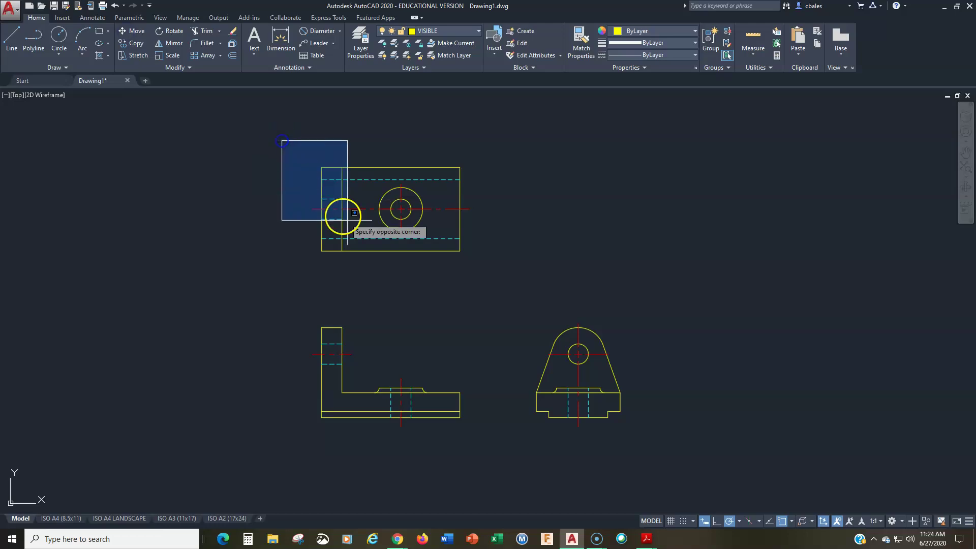
{"action": "left_click", "coordinate": [474, 283]}
{"action": "key", "text": "Return"}
{"action": "left_click", "coordinate": [483, 234]}
{"action": "left_click", "coordinate": [484, 257]}
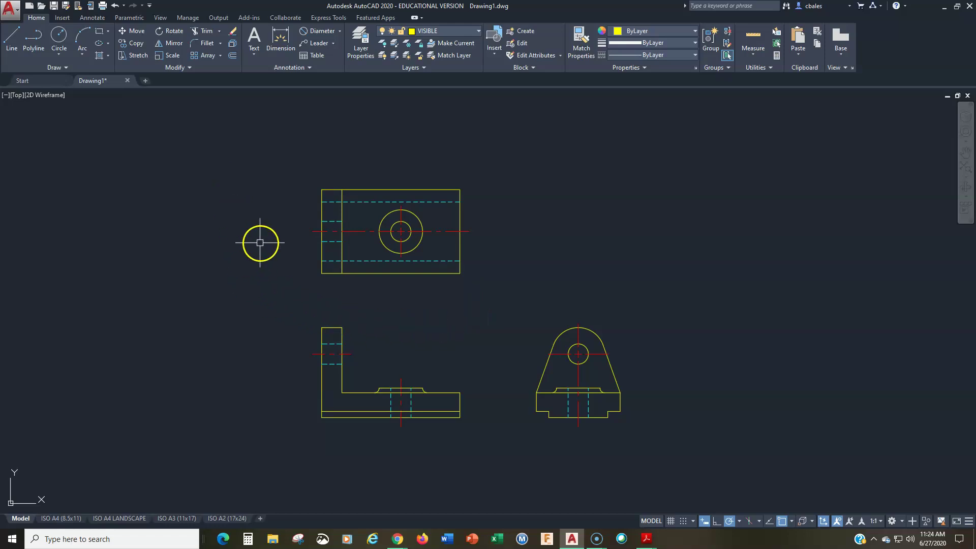
Step: Thaw the DIMENSION layer to show the dimensions around the moved top view
{"action": "left_click", "coordinate": [452, 31]}
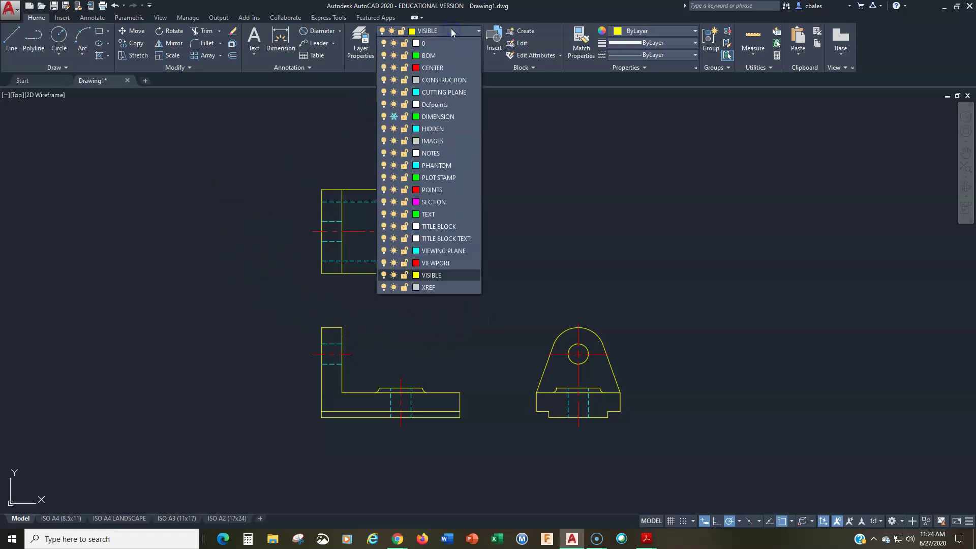
{"action": "left_click", "coordinate": [393, 117]}
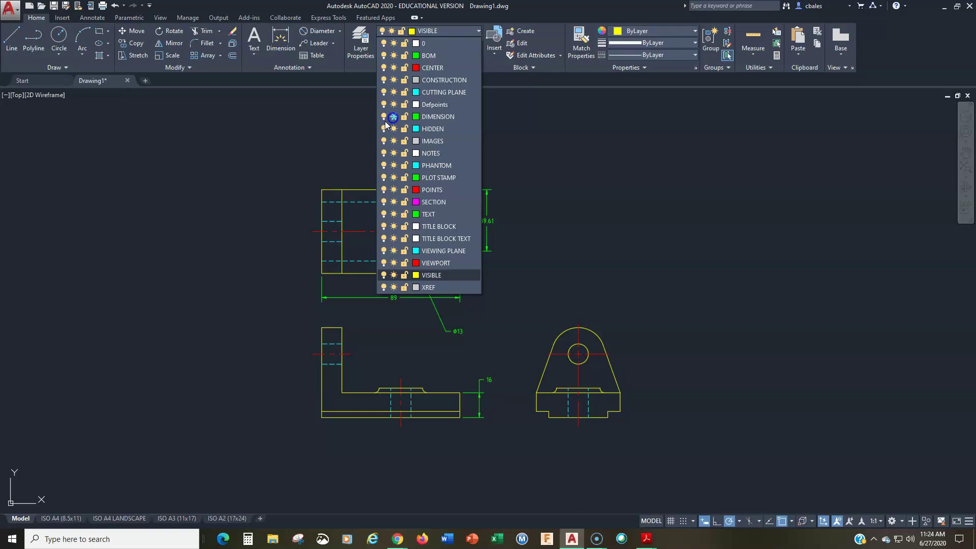
Step: Undo the thawing of the DIMENSION layer and the preceding move of the top view
{"action": "left_click", "coordinate": [200, 178]}
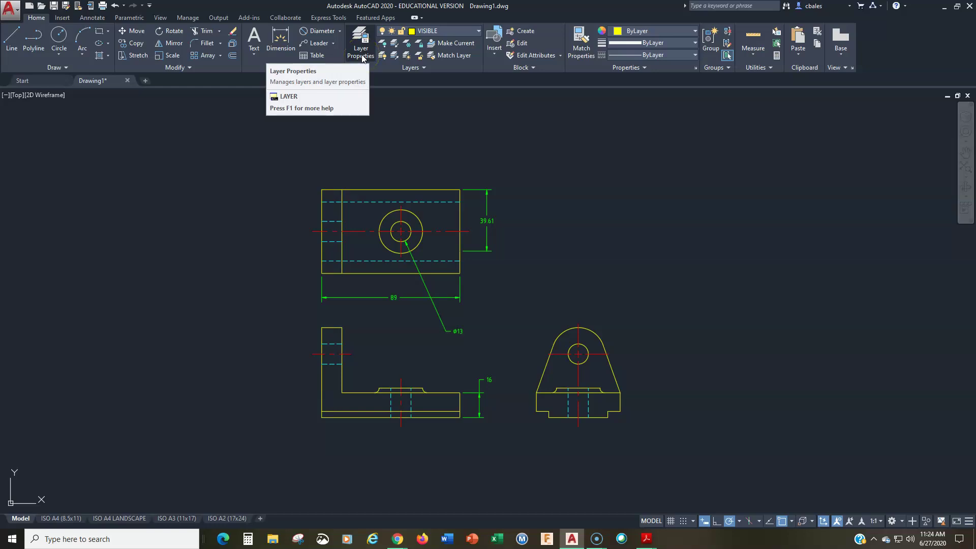
{"action": "left_click", "coordinate": [114, 6]}
{"action": "left_click", "coordinate": [114, 6]}
Step: Draw a practice rectangle in the empty space to the left of the front view
{"action": "mouse_move", "coordinate": [402, 350]}
{"action": "middle_mouse_down"}
{"action": "mouse_move", "coordinate": [421, 316]}
{"action": "mouse_move", "coordinate": [443, 312]}
{"action": "middle_mouse_up"}
{"action": "scroll", "coordinate": [417, 319], "scroll_direction": "up", "scroll_amount": 2}
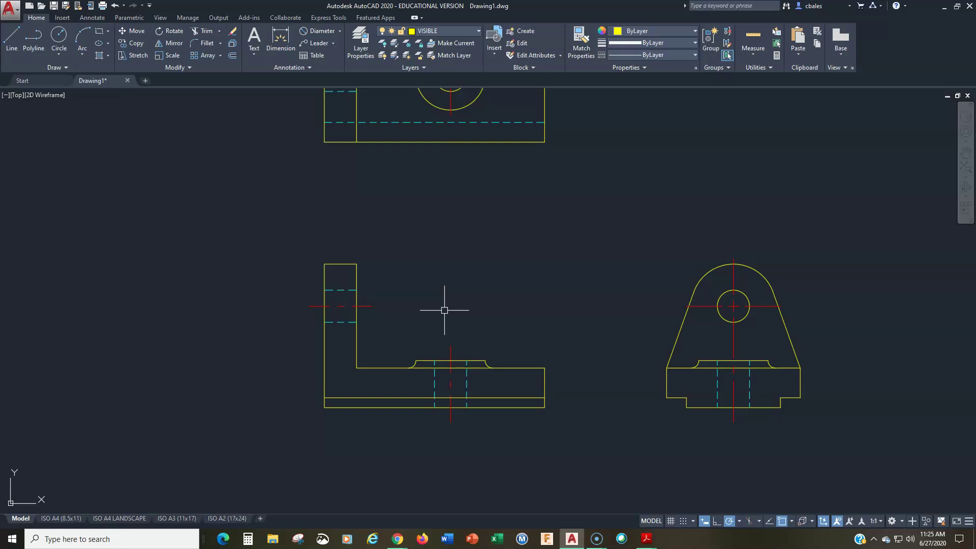
{"action": "middle_click_drag", "start_coordinate": [449, 325], "coordinate": [475, 286]}
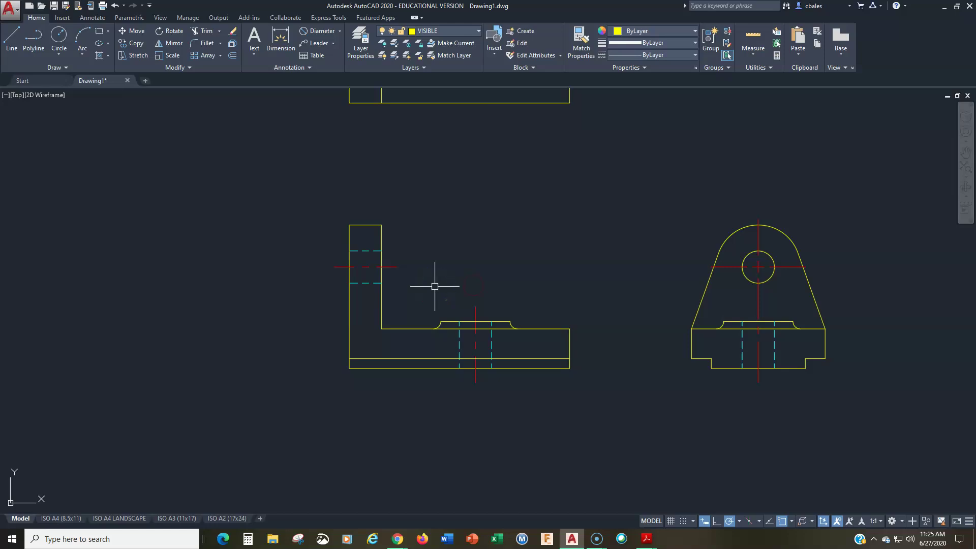
{"action": "mouse_move", "coordinate": [444, 288]}
{"action": "middle_mouse_down"}
{"action": "mouse_move", "coordinate": [578, 293]}
{"action": "mouse_move", "coordinate": [613, 283]}
{"action": "mouse_move", "coordinate": [710, 299]}
{"action": "mouse_move", "coordinate": [776, 294]}
{"action": "middle_mouse_up"}
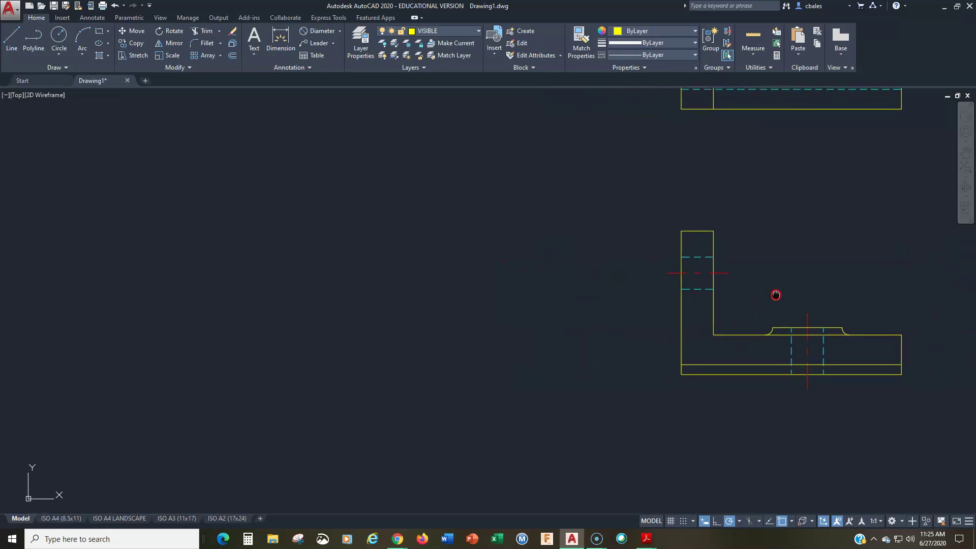
{"action": "left_click", "coordinate": [99, 31]}
{"action": "left_click", "coordinate": [210, 182]}
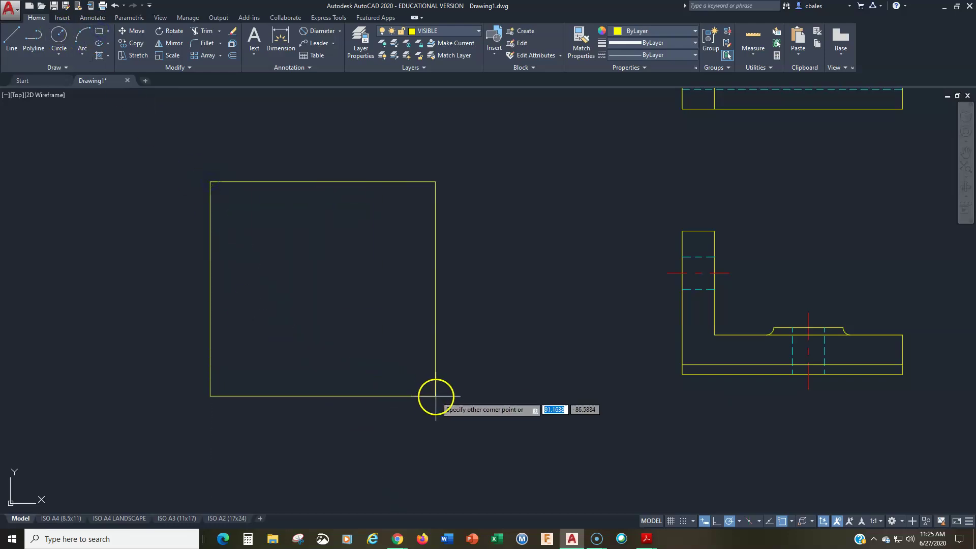
{"action": "left_click", "coordinate": [463, 389]}
Step: Draw a circle with a radius of 20 inside the practice rectangle
{"action": "key", "text": "c"}
{"action": "key", "text": "Return"}
{"action": "left_click", "coordinate": [330, 277]}
{"action": "type", "text": "20"}
{"action": "key", "text": "Return"}
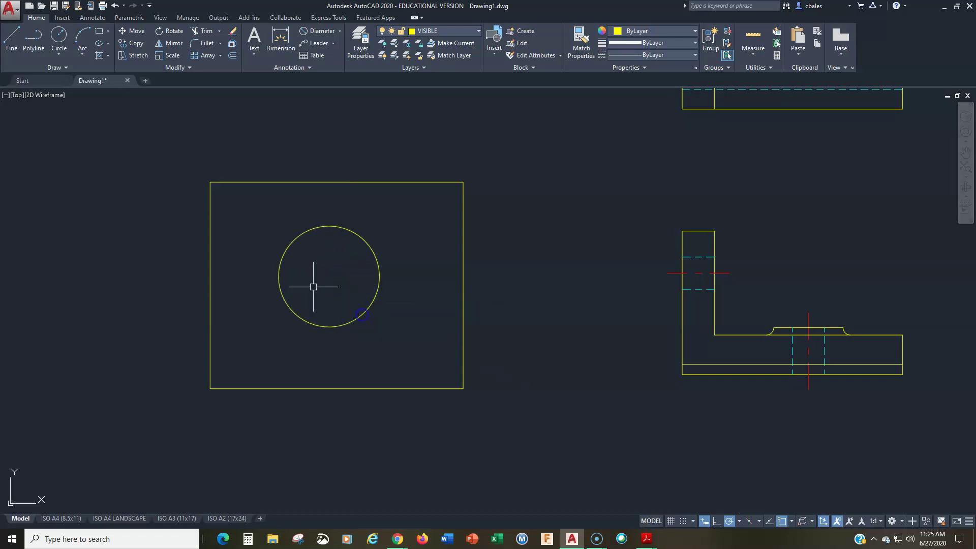
Step: Review the SECTION layer in the layer properties, then make SECTION the current layer
{"action": "left_click", "coordinate": [432, 31]}
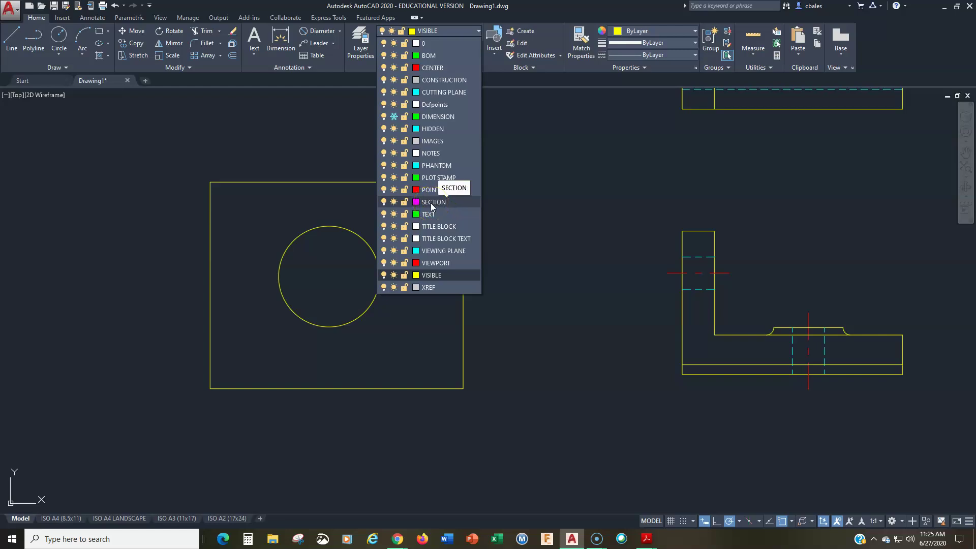
{"action": "left_click", "coordinate": [358, 42]}
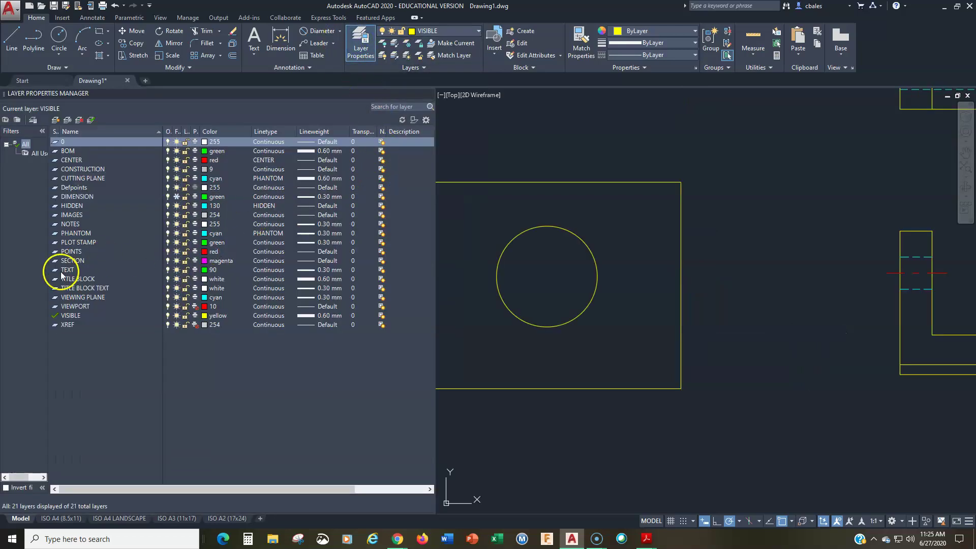
{"action": "left_click", "coordinate": [75, 262]}
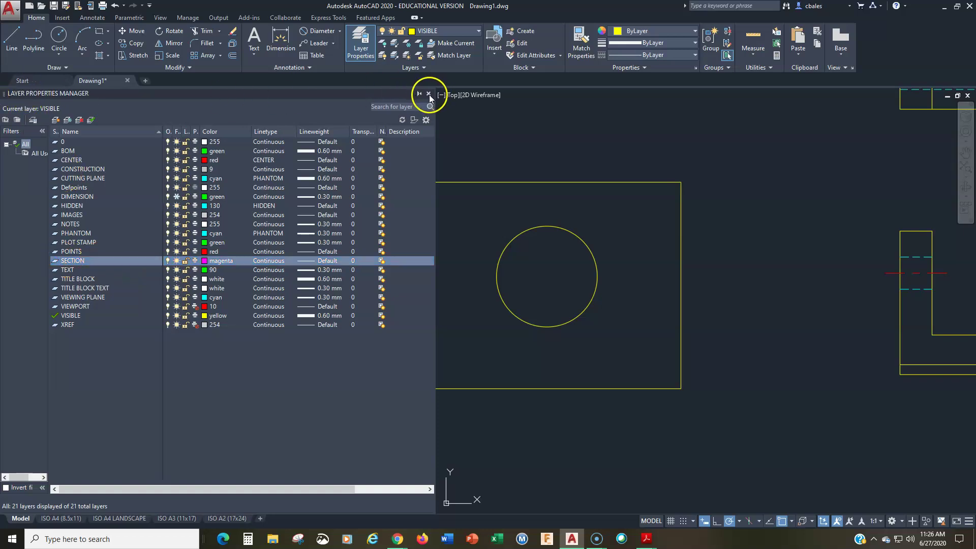
{"action": "left_click", "coordinate": [429, 94]}
{"action": "left_click", "coordinate": [457, 32]}
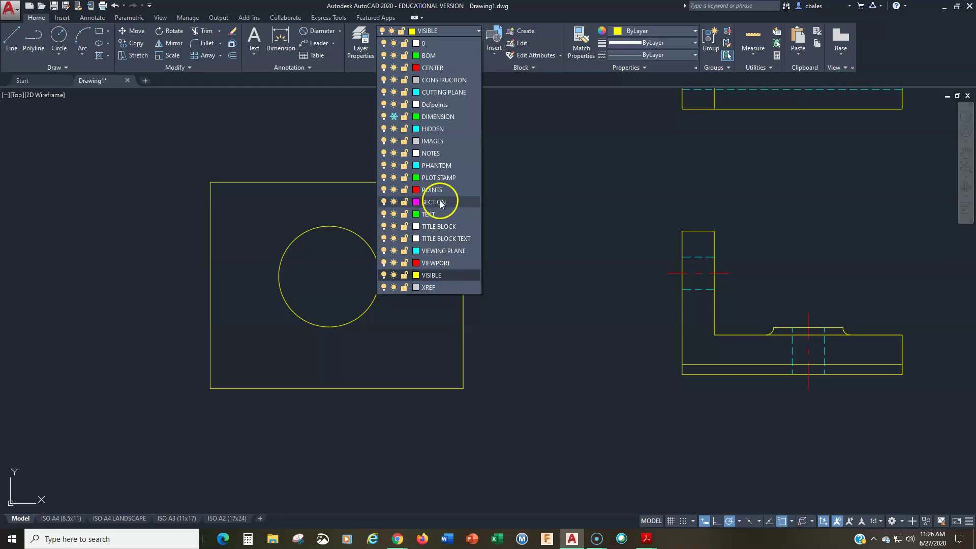
{"action": "left_click", "coordinate": [430, 203]}
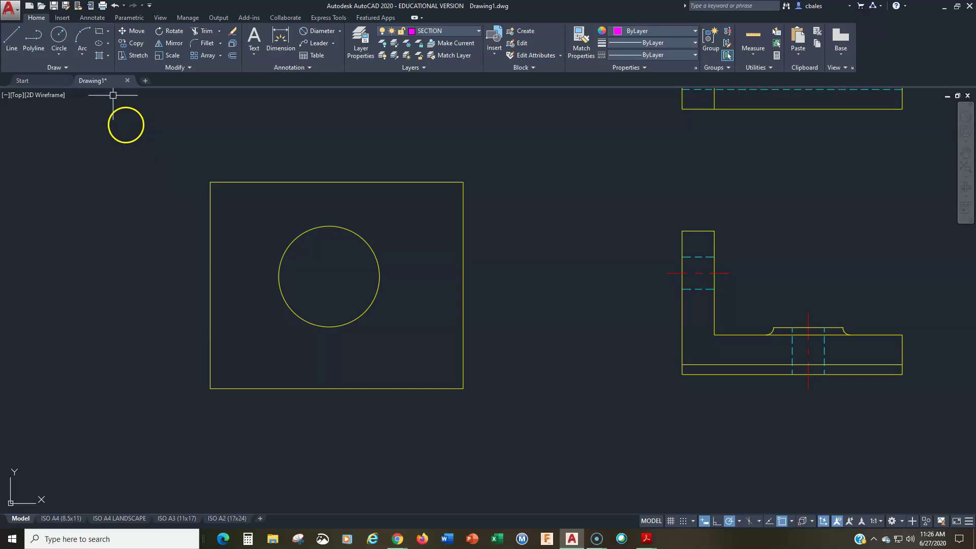
Step: Start a hatch and preview the ANSI31 pattern in the area between the practice rectangle and circle
{"action": "left_click", "coordinate": [108, 56]}
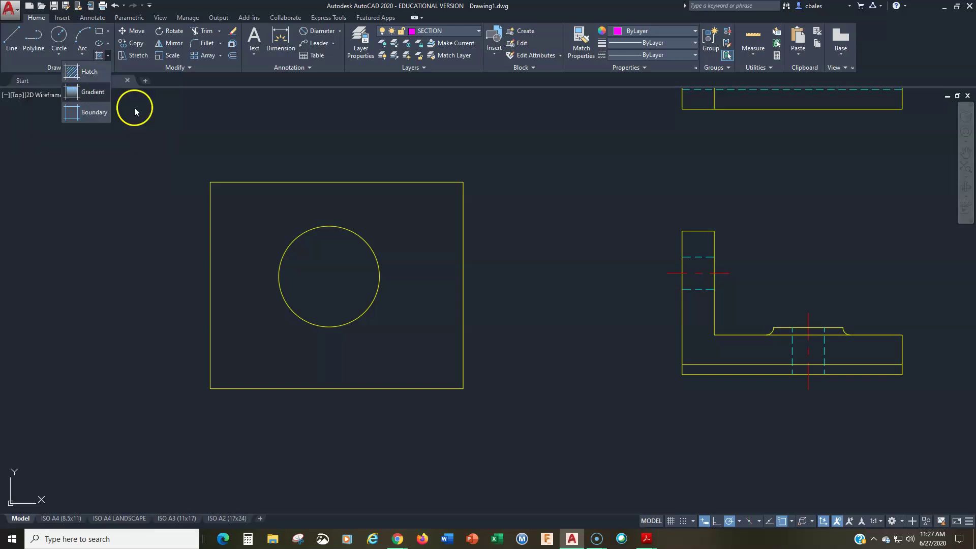
{"action": "left_click", "coordinate": [82, 72]}
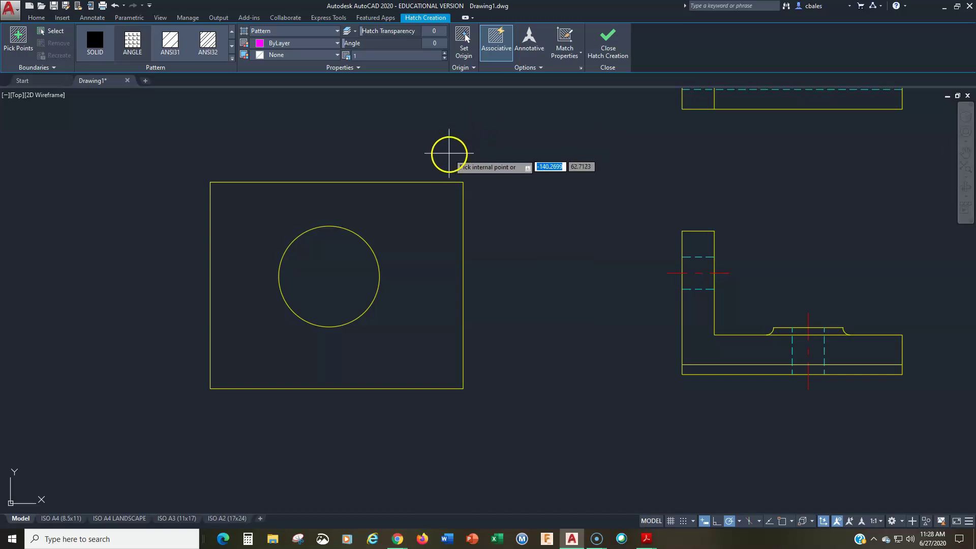
{"action": "left_click", "coordinate": [420, 208]}
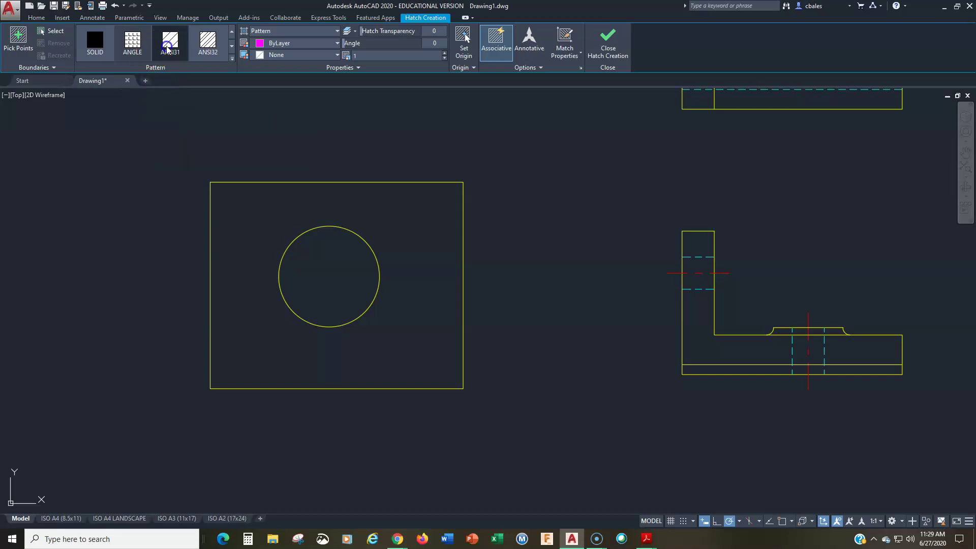
{"action": "left_click", "coordinate": [228, 202]}
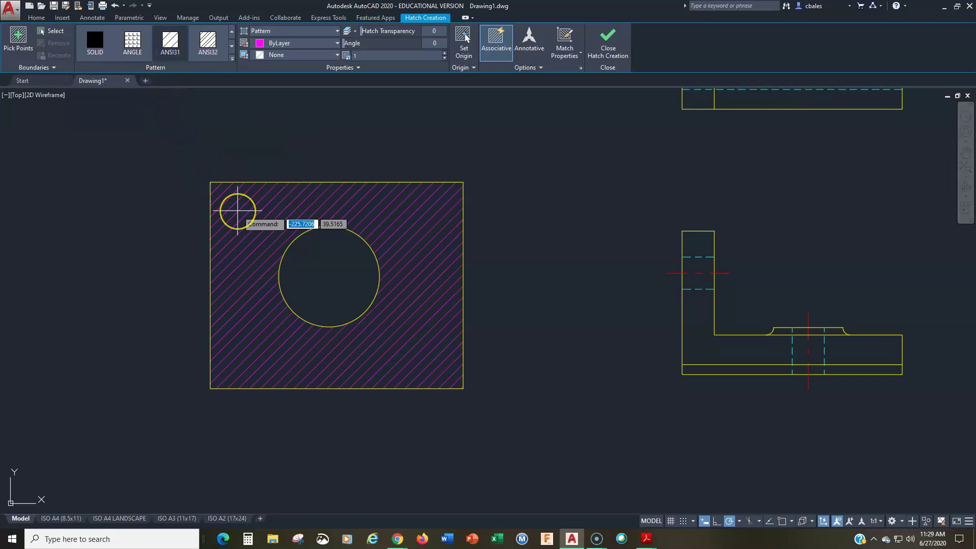
Step: Try the ANSI32, SOLID, BRICK and EARTH hatch patterns in the area around the circle
{"action": "left_click", "coordinate": [204, 45]}
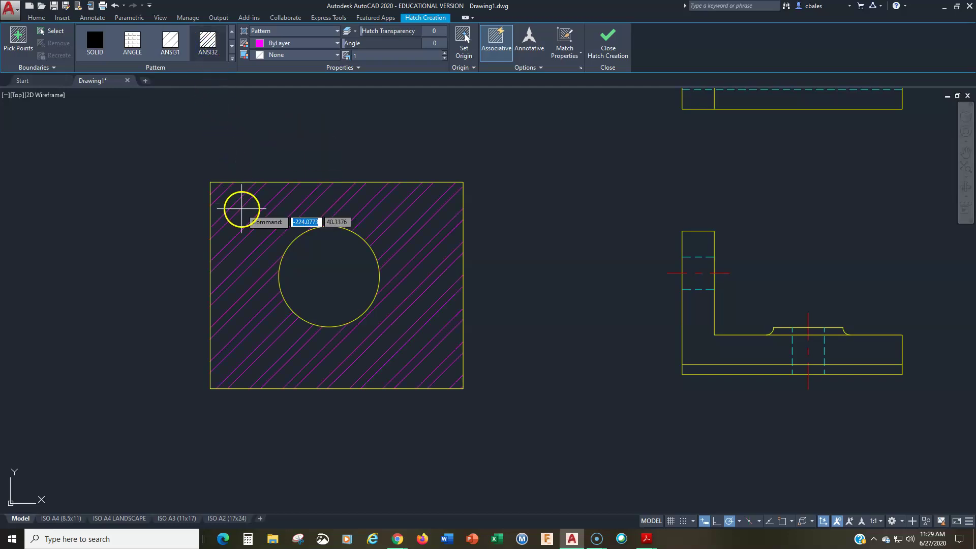
{"action": "left_click", "coordinate": [96, 43]}
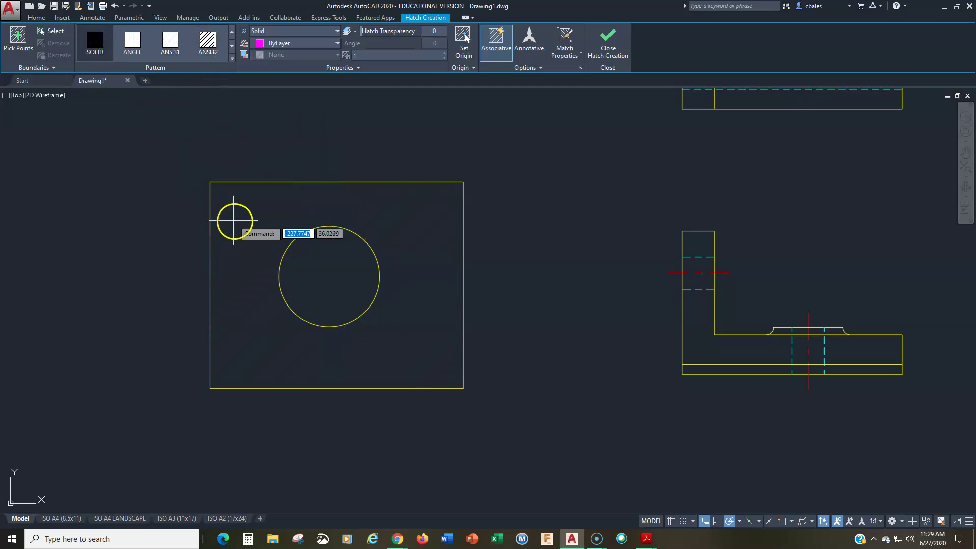
{"action": "left_click", "coordinate": [170, 40]}
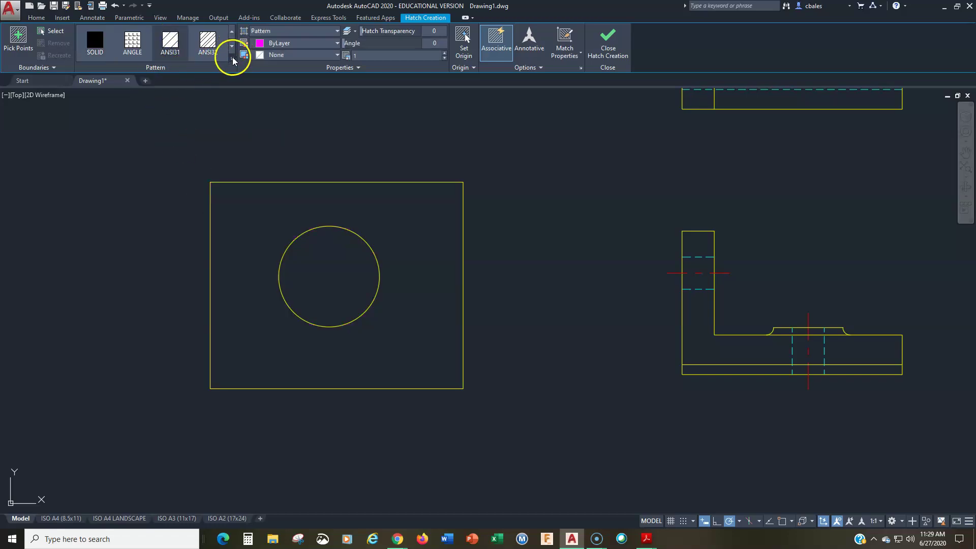
{"action": "left_click", "coordinate": [232, 59]}
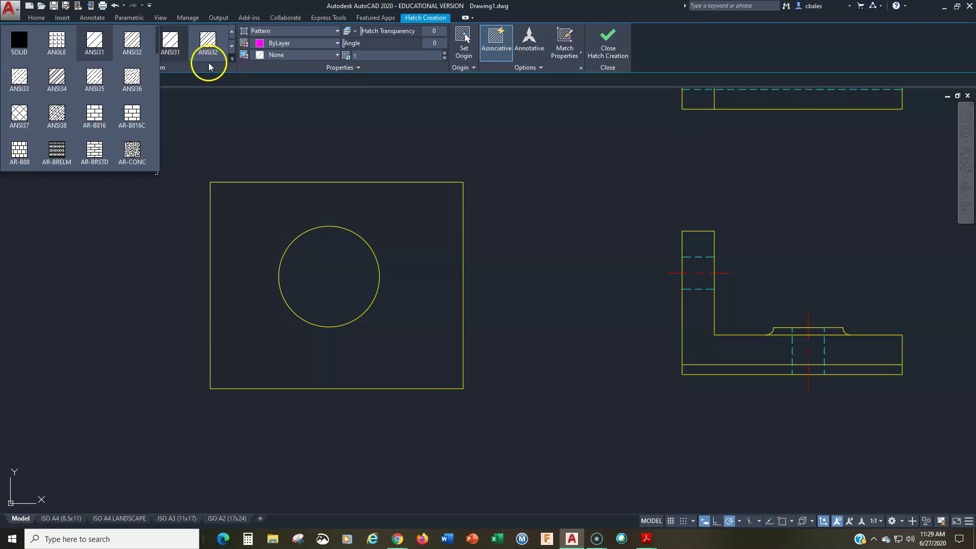
{"action": "mouse_move", "coordinate": [157, 39]}
{"action": "left_mouse_down"}
{"action": "mouse_move", "coordinate": [170, 163]}
{"action": "mouse_move", "coordinate": [155, 74]}
{"action": "left_mouse_up"}
{"action": "left_click", "coordinate": [135, 101]}
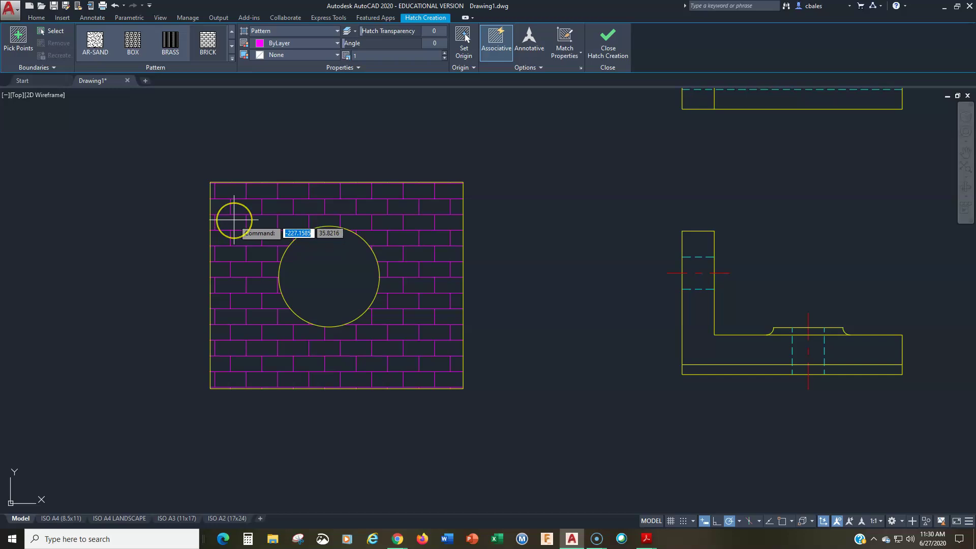
{"action": "left_click", "coordinate": [231, 46]}
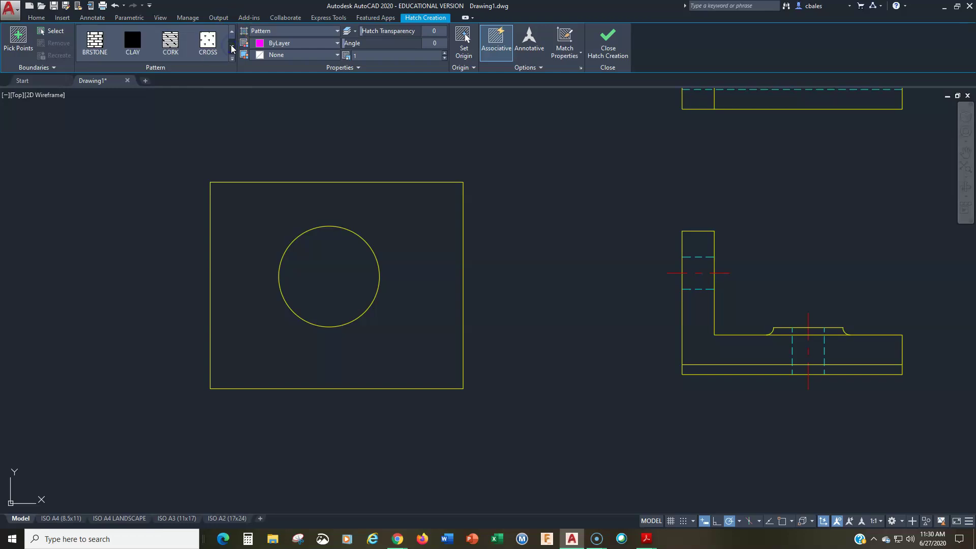
{"action": "left_click", "coordinate": [232, 47]}
{"action": "left_click", "coordinate": [214, 43]}
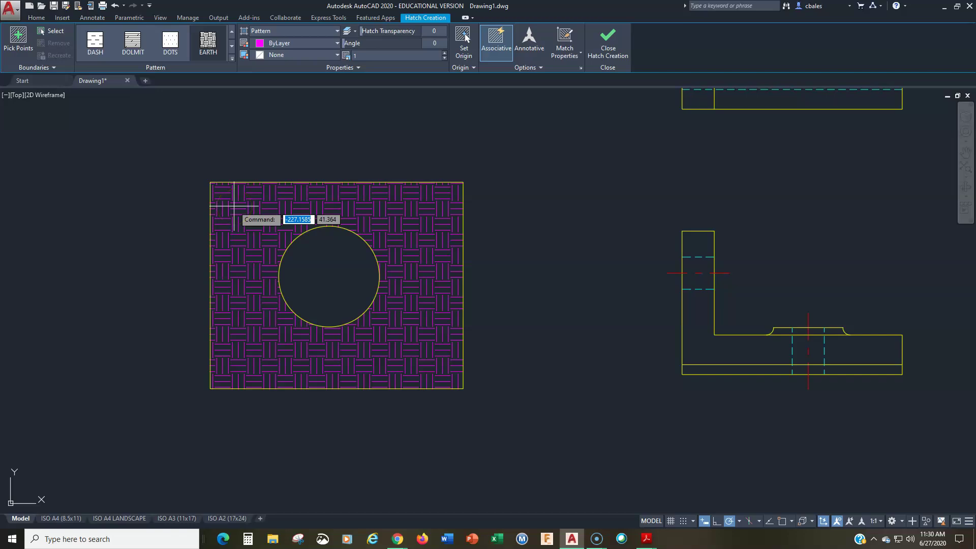
Step: Hatch the area between the practice rectangle and the circle with the ANSI31 pattern
{"action": "left_click", "coordinate": [232, 32]}
{"action": "left_click", "coordinate": [232, 32]}
{"action": "left_click", "coordinate": [232, 32]}
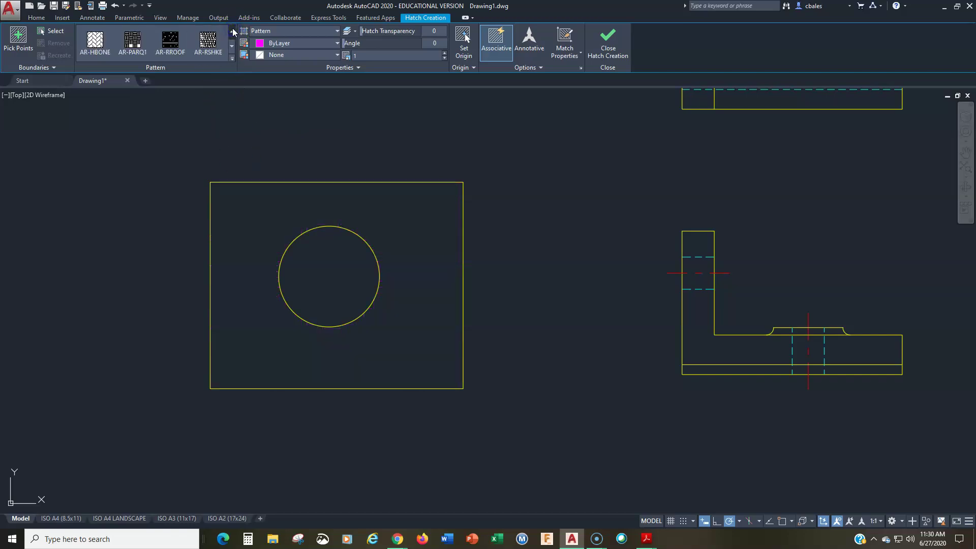
{"action": "left_click", "coordinate": [232, 31]}
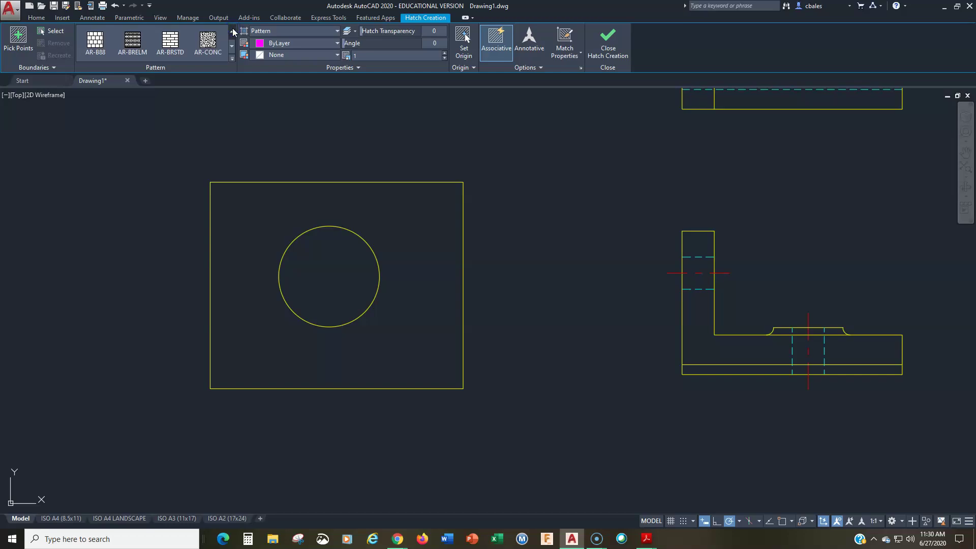
{"action": "left_click", "coordinate": [232, 32]}
{"action": "left_click", "coordinate": [233, 32]}
{"action": "left_click", "coordinate": [232, 32]}
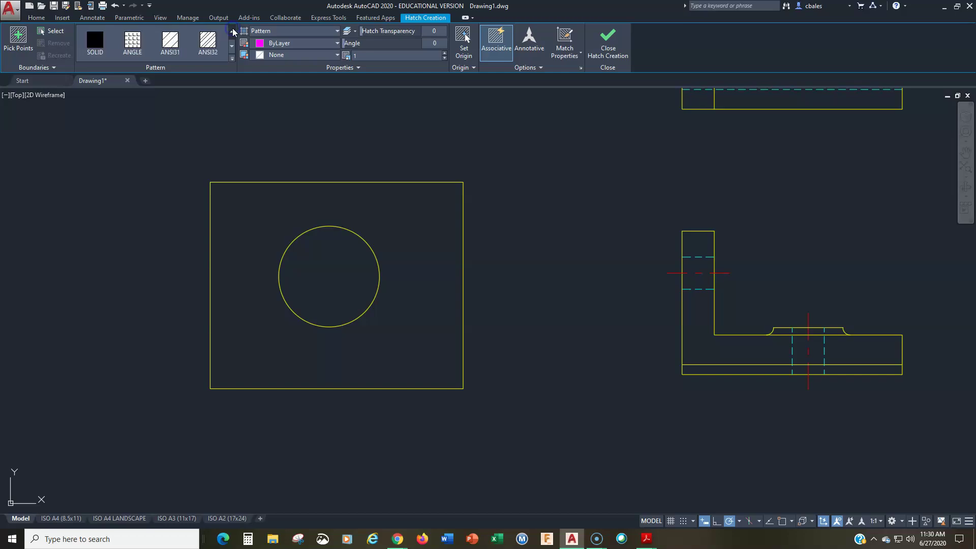
{"action": "left_click", "coordinate": [170, 40]}
{"action": "left_click", "coordinate": [179, 121]}
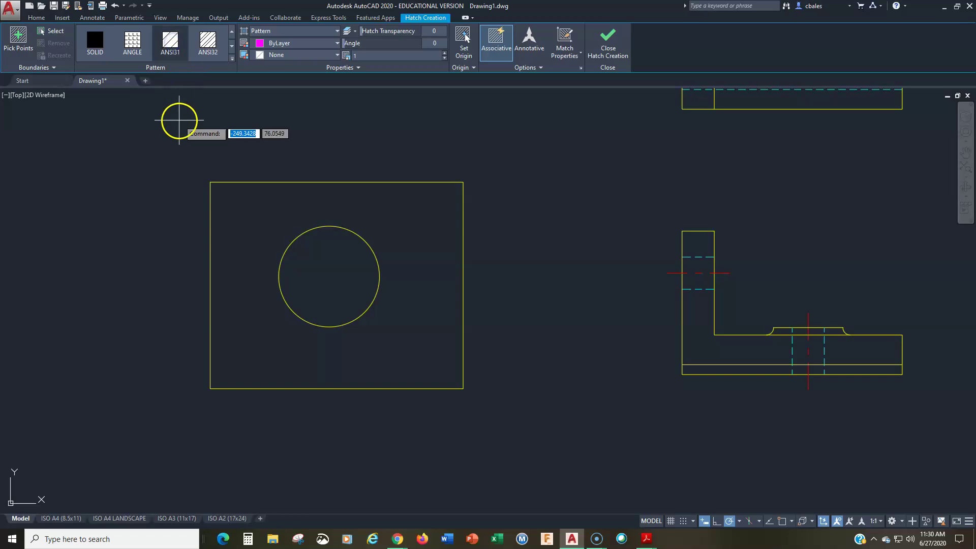
{"action": "left_click", "coordinate": [167, 46]}
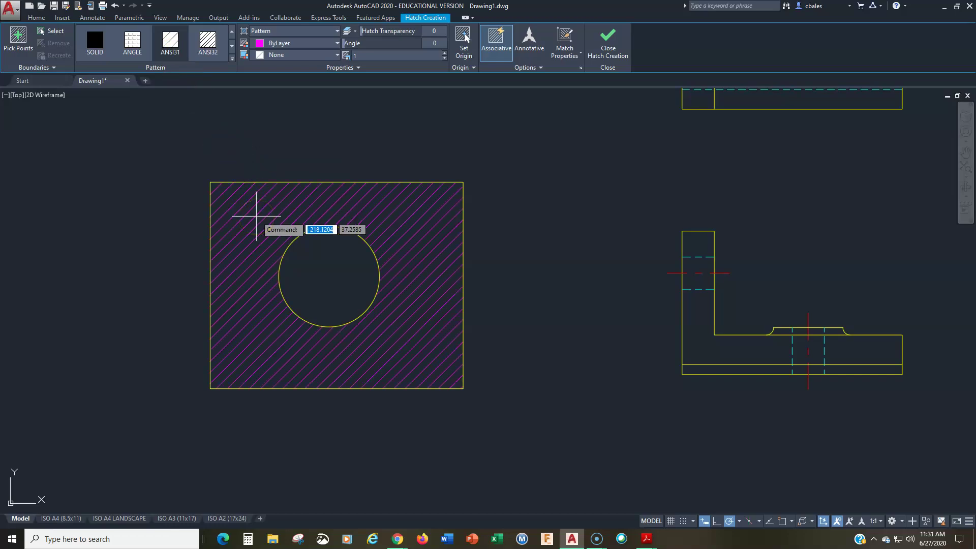
{"action": "left_click", "coordinate": [255, 213]}
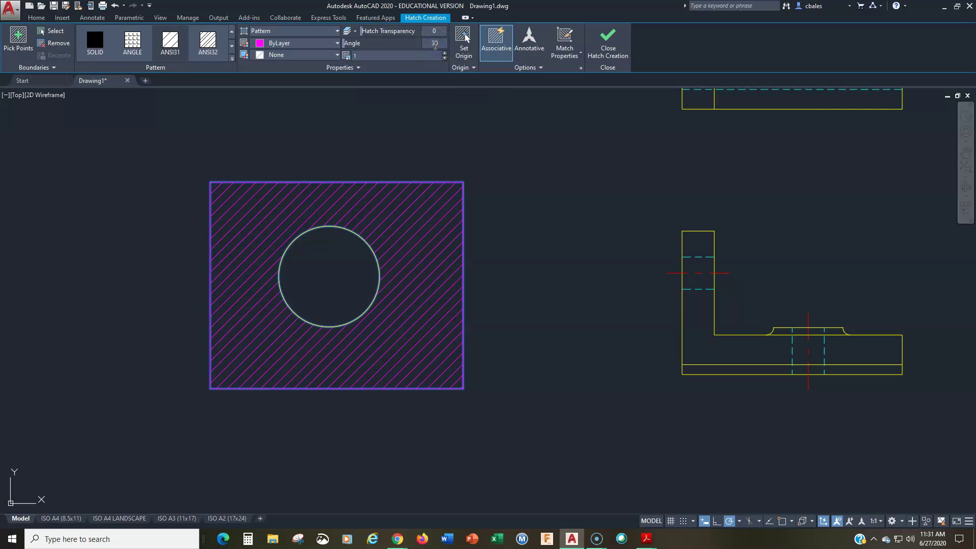
Step: Try angles of 30, 0 and 45 degrees on the practice rectangle's hatch
{"action": "left_click", "coordinate": [394, 43]}
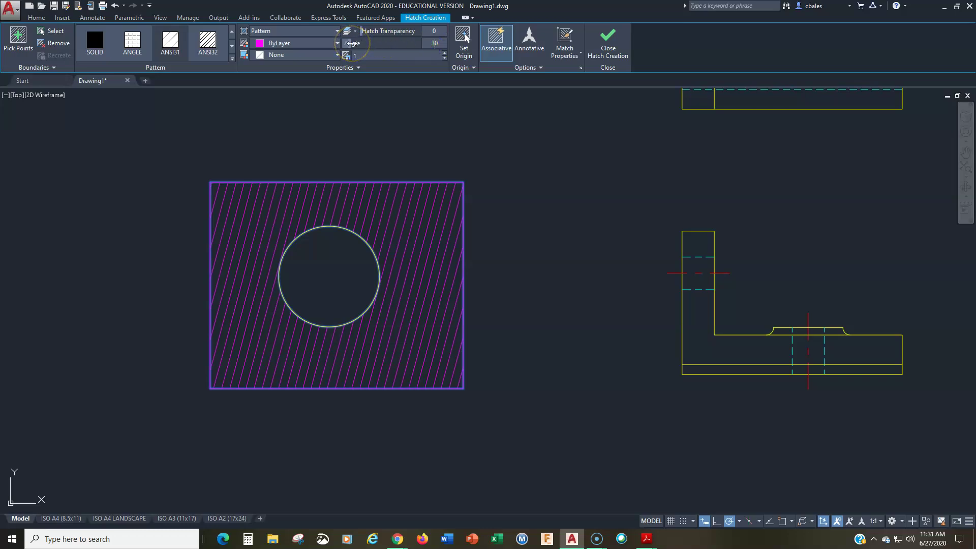
{"action": "mouse_move", "coordinate": [352, 43]}
{"action": "left_mouse_down"}
{"action": "mouse_move", "coordinate": [396, 46]}
{"action": "mouse_move", "coordinate": [345, 43]}
{"action": "left_mouse_up"}
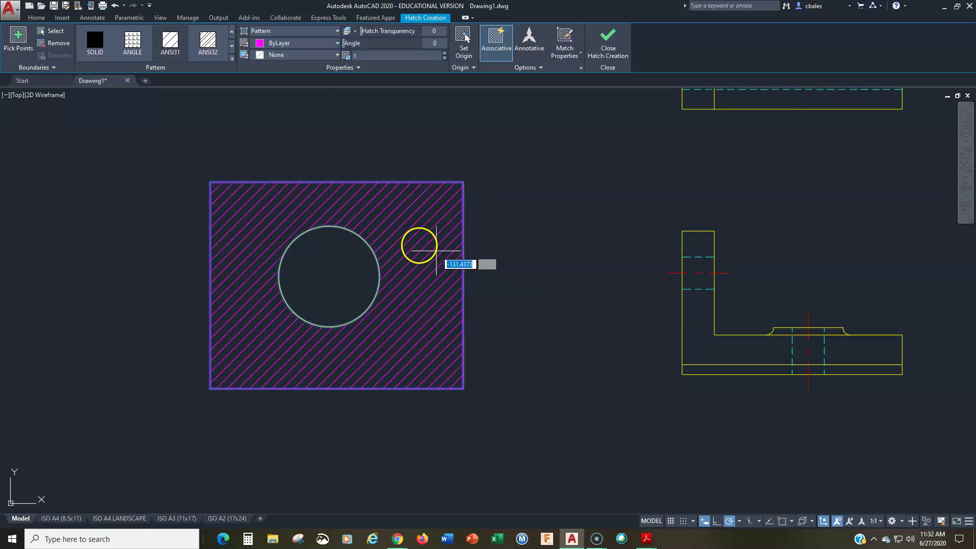
{"action": "left_click", "coordinate": [464, 50]}
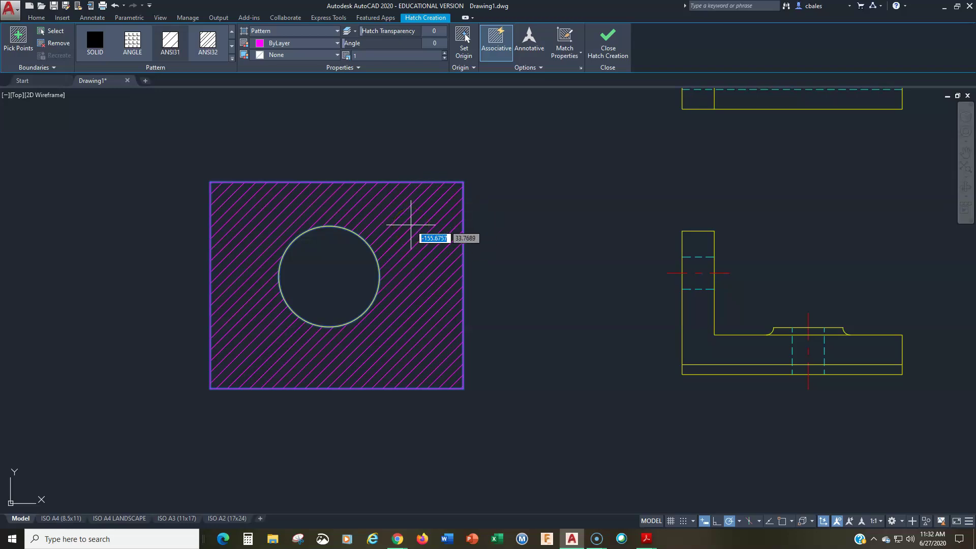
{"action": "left_click", "coordinate": [435, 43]}
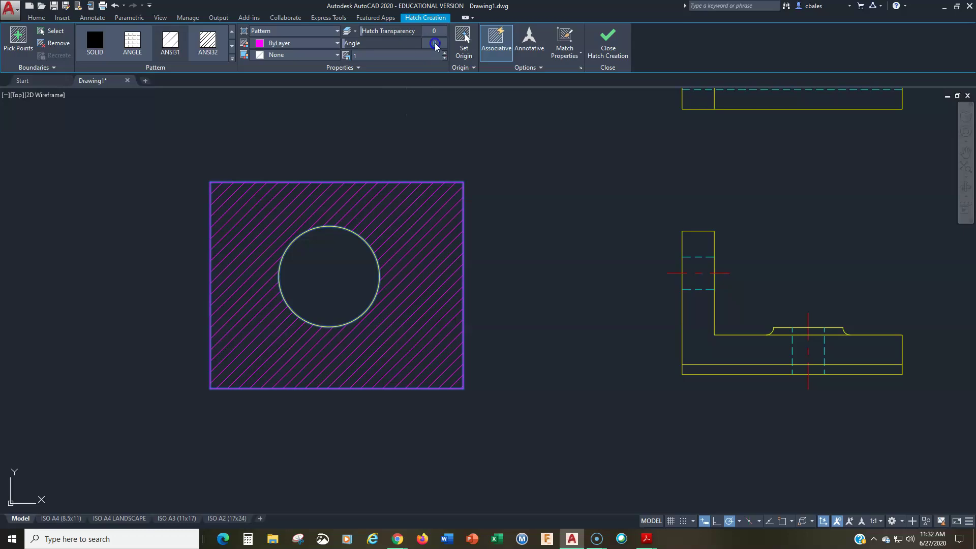
{"action": "type", "text": "45"}
{"action": "key", "text": "Return"}
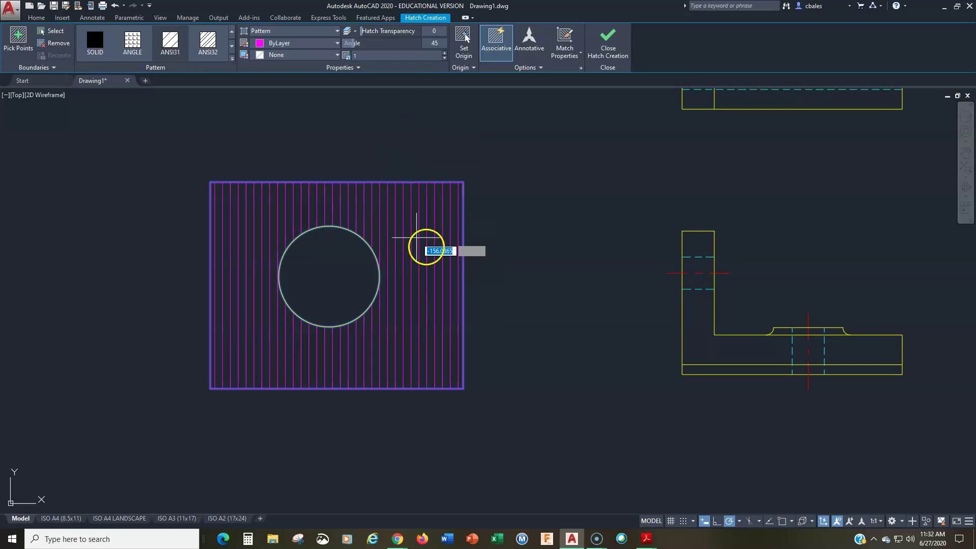
Step: Set the angle of the practice rectangle's hatch to 90 degrees
{"action": "left_click", "coordinate": [433, 41]}
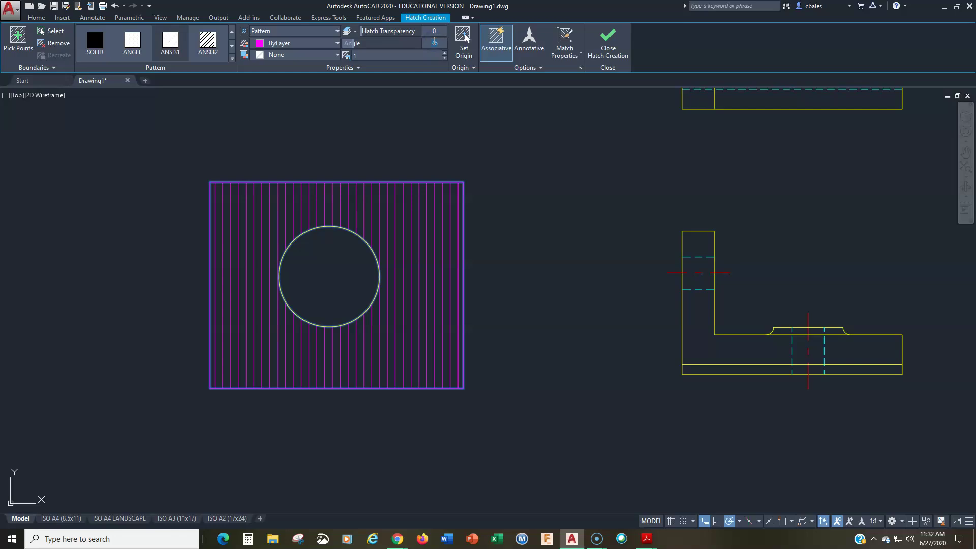
{"action": "type", "text": "90"}
{"action": "key", "text": "Return"}
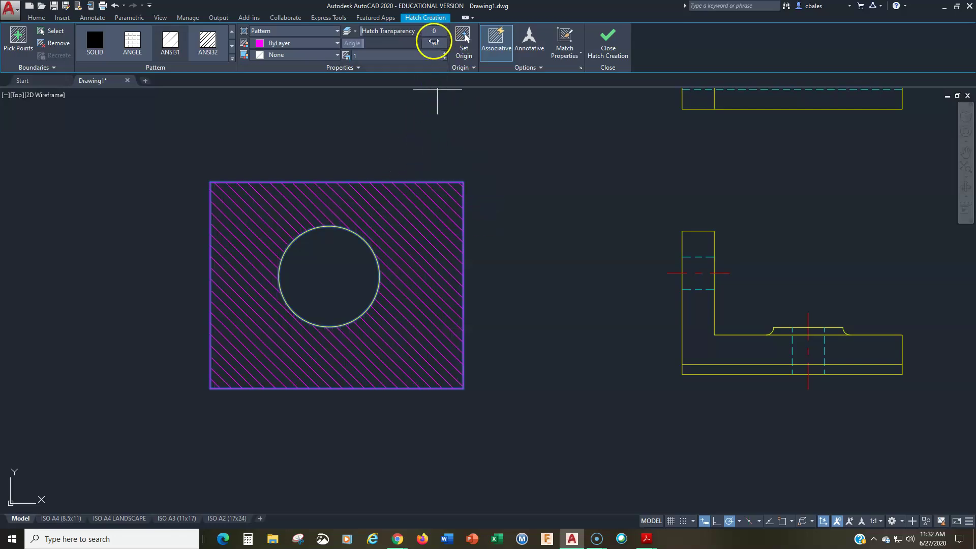
Step: Set the practice rectangle's hatch to an angle of 0 degrees and a scale of 0.5
{"action": "left_click_drag", "start_coordinate": [365, 43], "coordinate": [333, 43]}
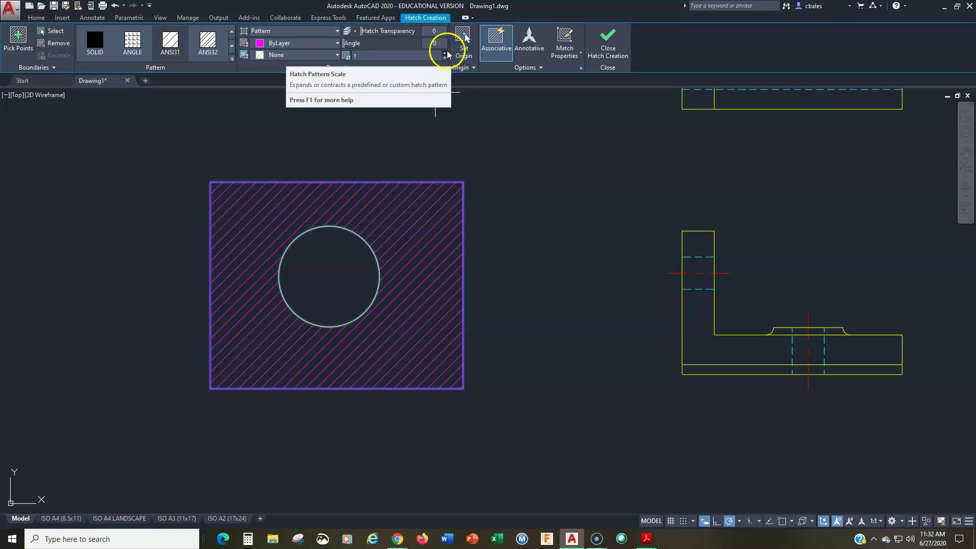
{"action": "left_click", "coordinate": [376, 60]}
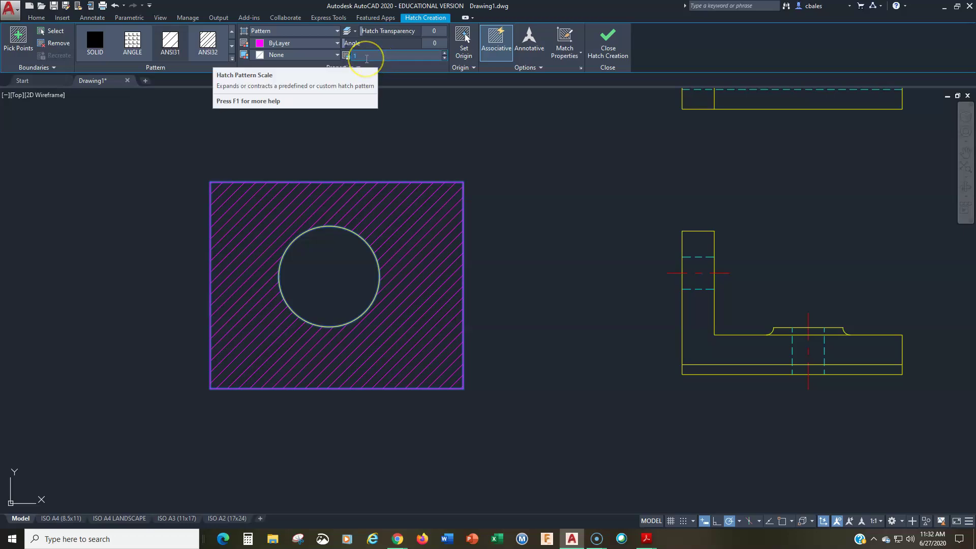
{"action": "left_click", "coordinate": [383, 146]}
{"action": "left_click", "coordinate": [503, 260]}
{"action": "left_click", "coordinate": [571, 278]}
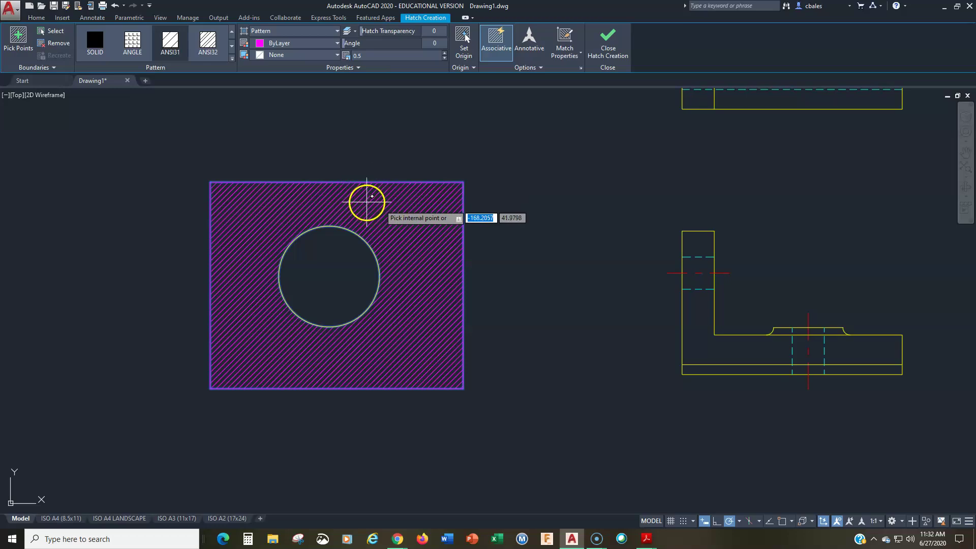
Step: Try a scale of 2 on the practice rectangle's hatch and return the scale to 1
{"action": "left_click", "coordinate": [365, 54]}
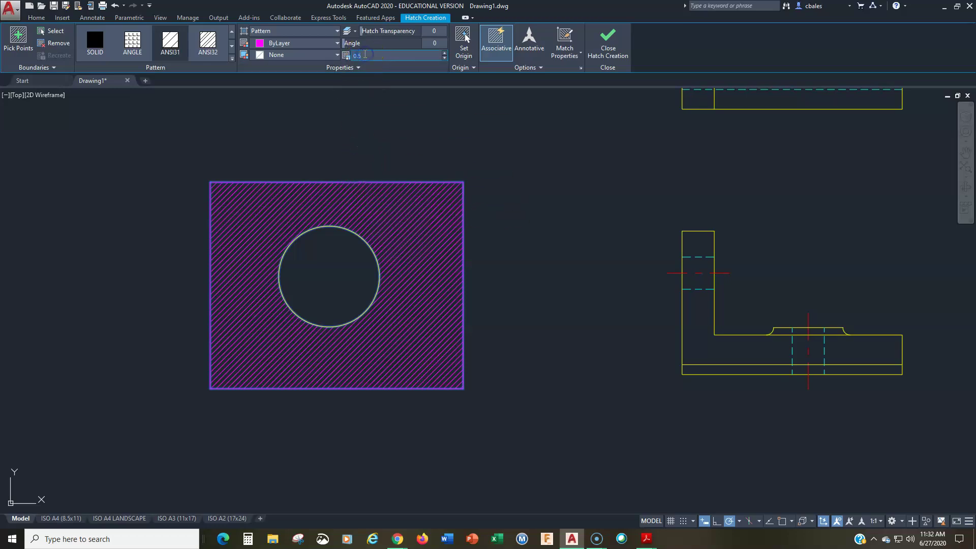
{"action": "type", "text": "2"}
{"action": "left_click", "coordinate": [383, 135]}
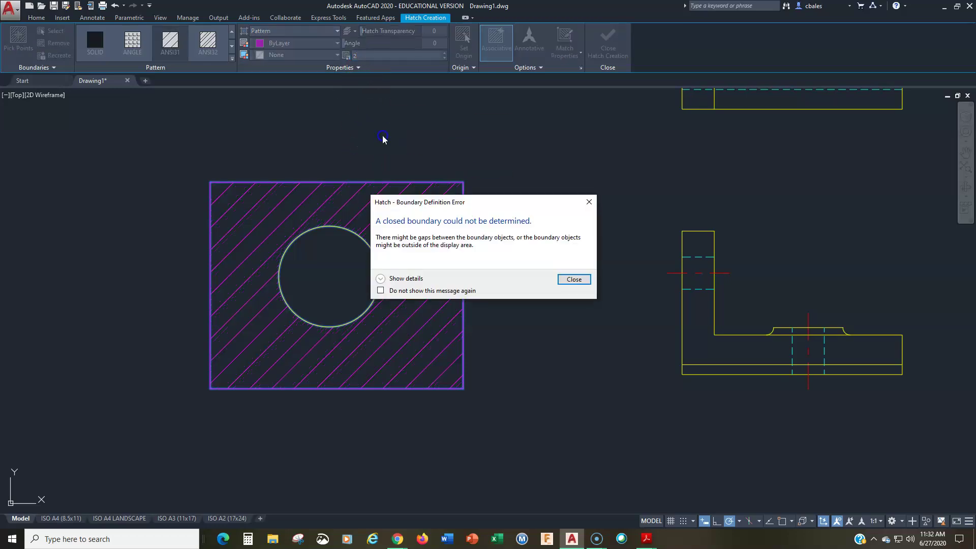
{"action": "left_click", "coordinate": [560, 279]}
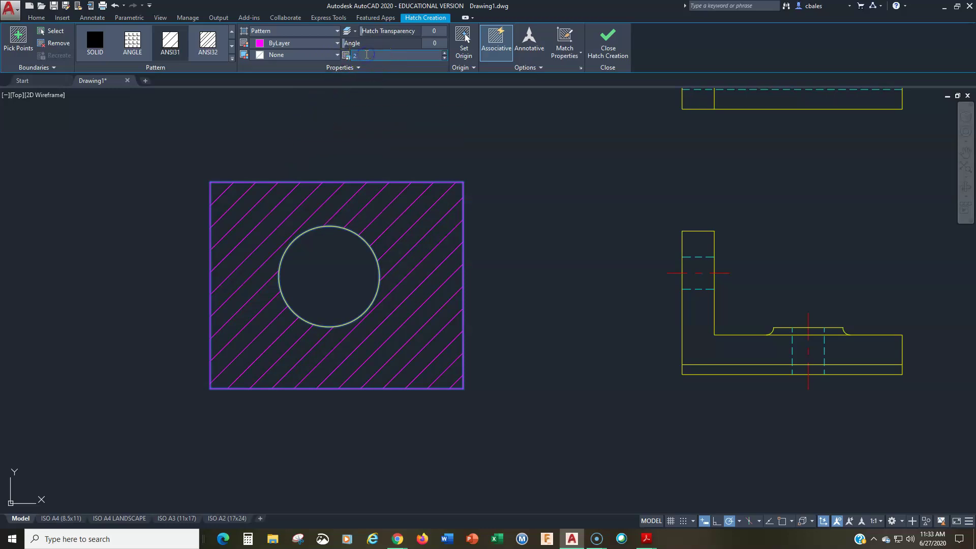
{"action": "left_click", "coordinate": [386, 128]}
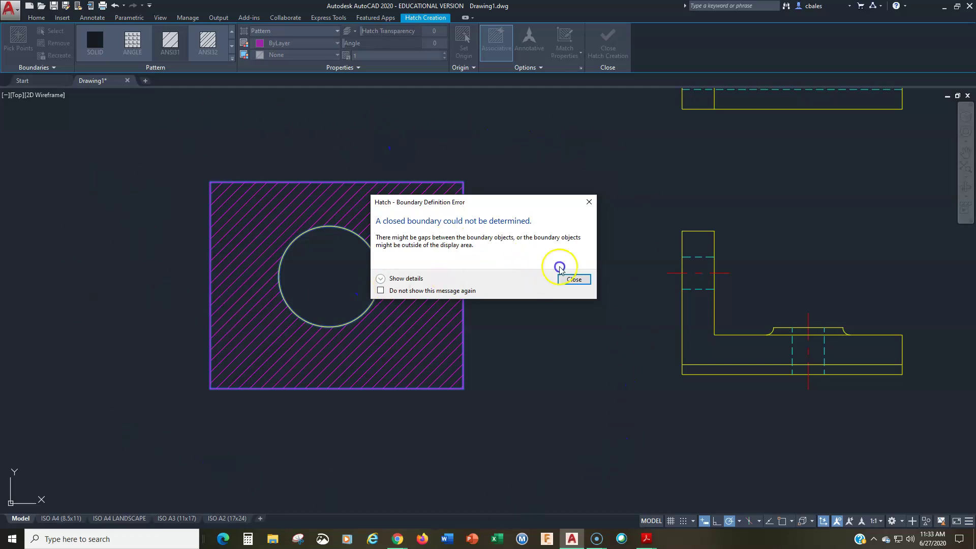
{"action": "left_click", "coordinate": [571, 281]}
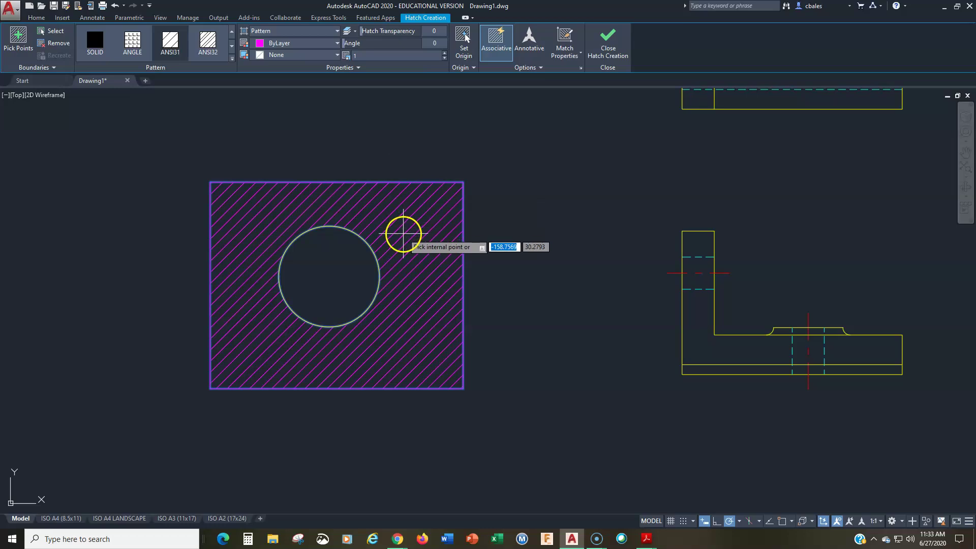
Step: Try a higher hatch transparency, return it to 0 and finish the practice rectangle's hatch
{"action": "left_click", "coordinate": [361, 31]}
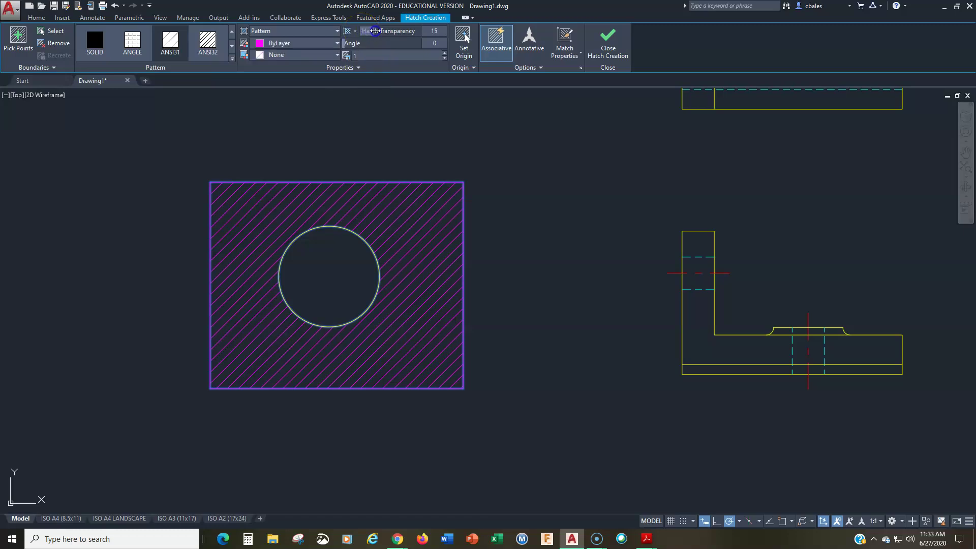
{"action": "left_click_drag", "start_coordinate": [394, 31], "coordinate": [402, 31]}
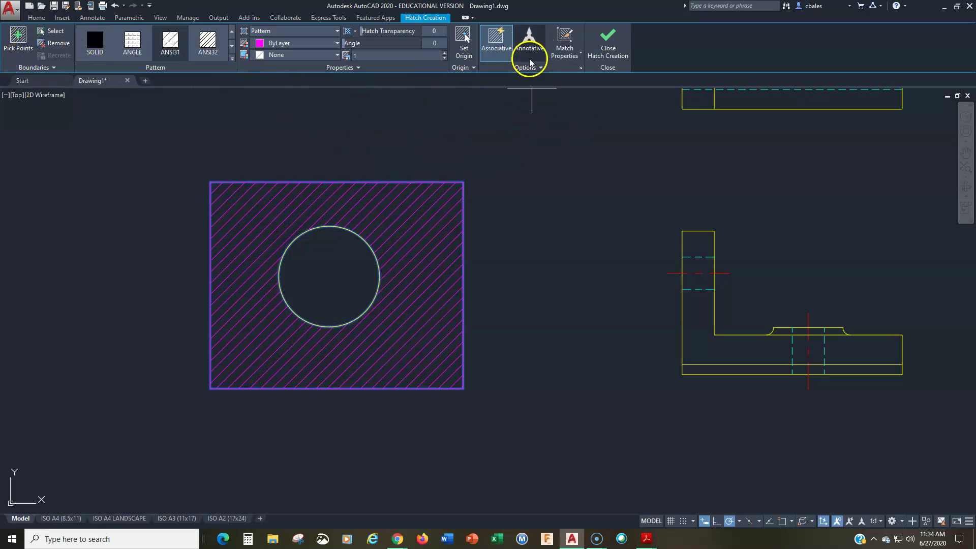
{"action": "left_click", "coordinate": [610, 50]}
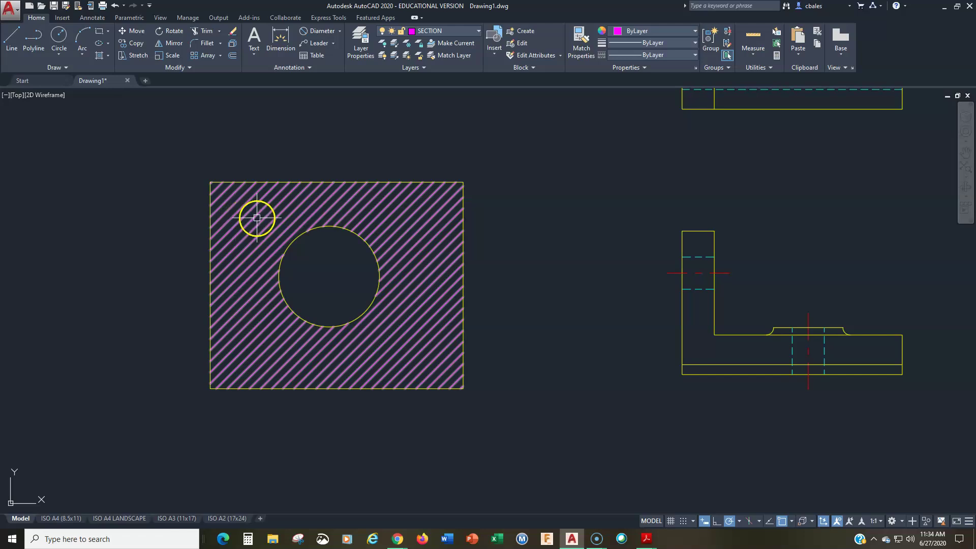
Step: Erase the practice rectangle's hatch as a single object and undo the erasure
{"action": "mouse_move", "coordinate": [263, 220]}
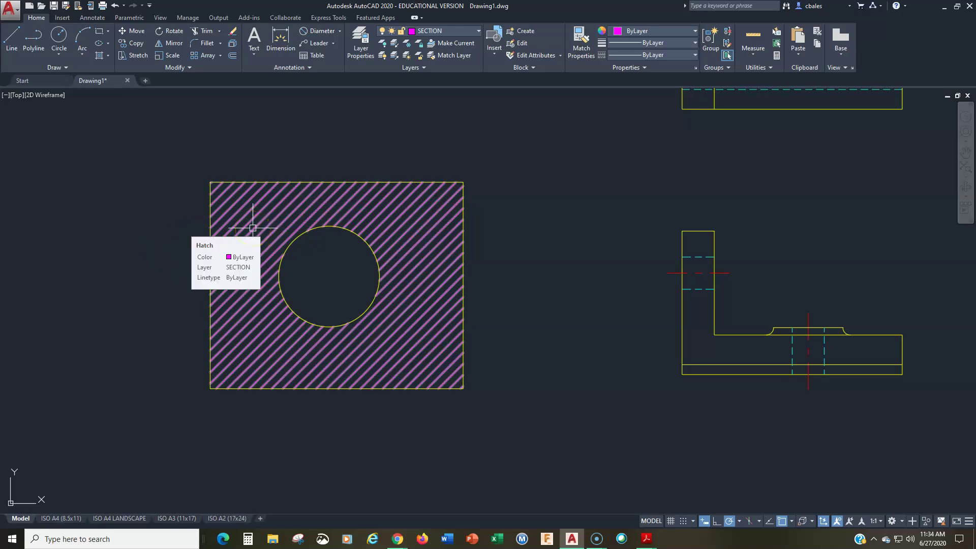
{"action": "left_click", "coordinate": [232, 31]}
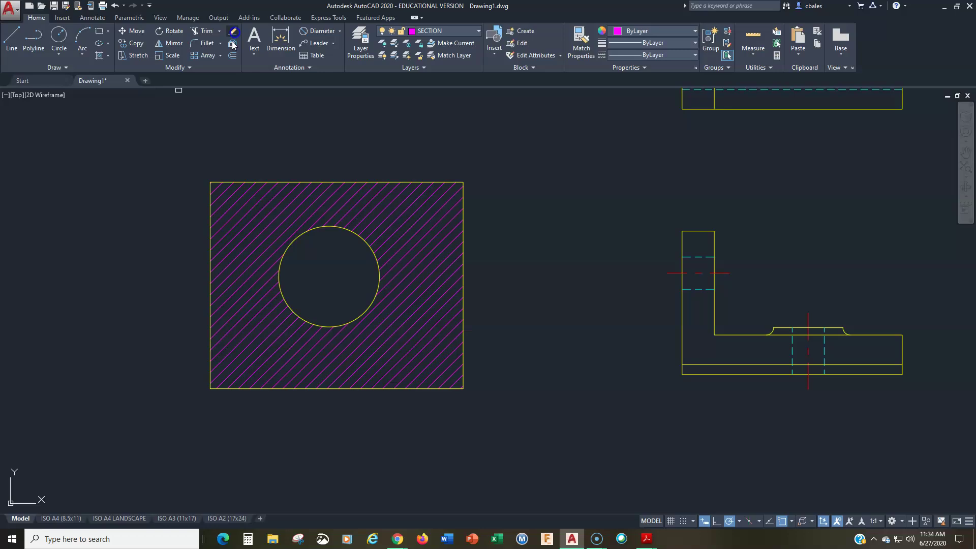
{"action": "left_click", "coordinate": [252, 199]}
{"action": "key", "text": "Return"}
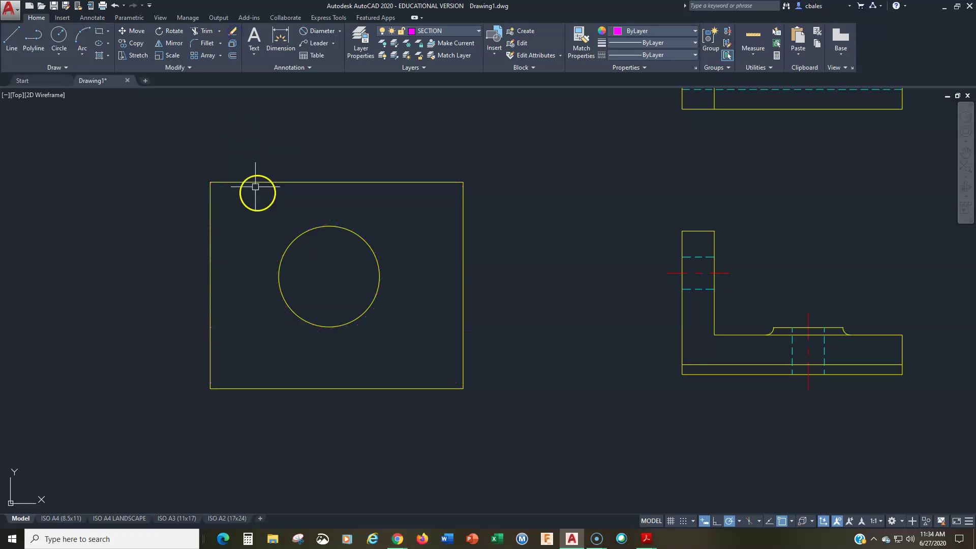
{"action": "key", "text": "ctrl+z"}
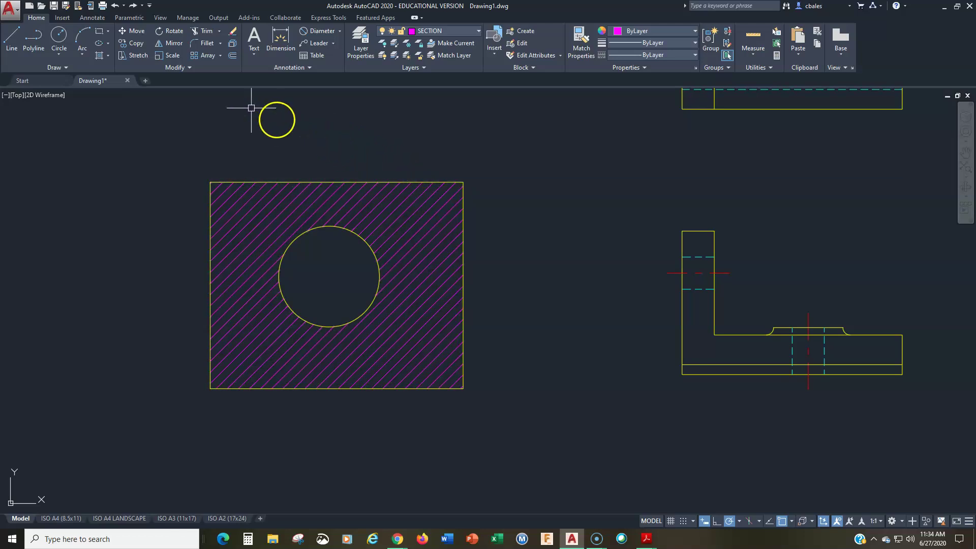
Step: Draw two perpendicular lines on the VISIBLE layer forming an L across the practice rectangle's upper-right corner
{"action": "left_click", "coordinate": [11, 34]}
{"action": "left_click", "coordinate": [439, 31]}
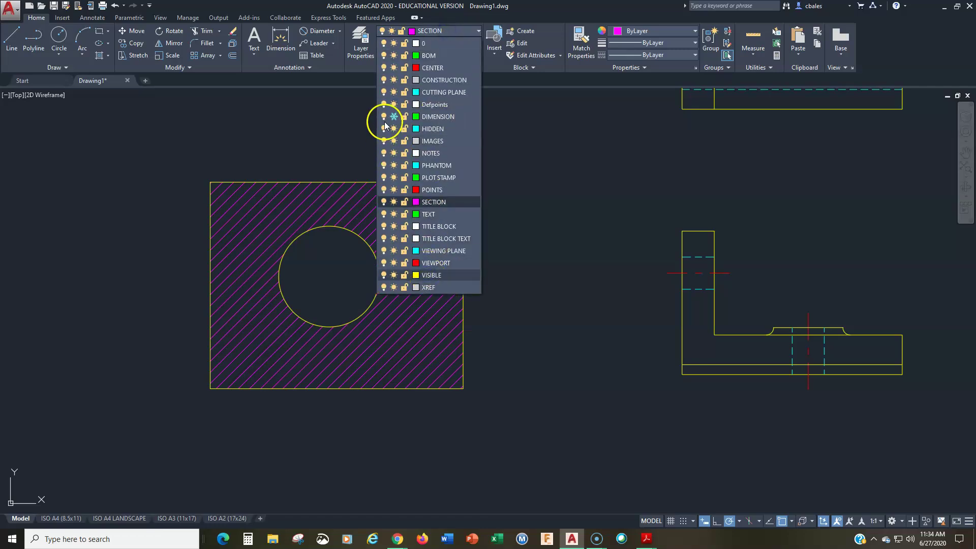
{"action": "left_click", "coordinate": [426, 275]}
{"action": "left_click", "coordinate": [414, 157]}
{"action": "left_click", "coordinate": [415, 253]}
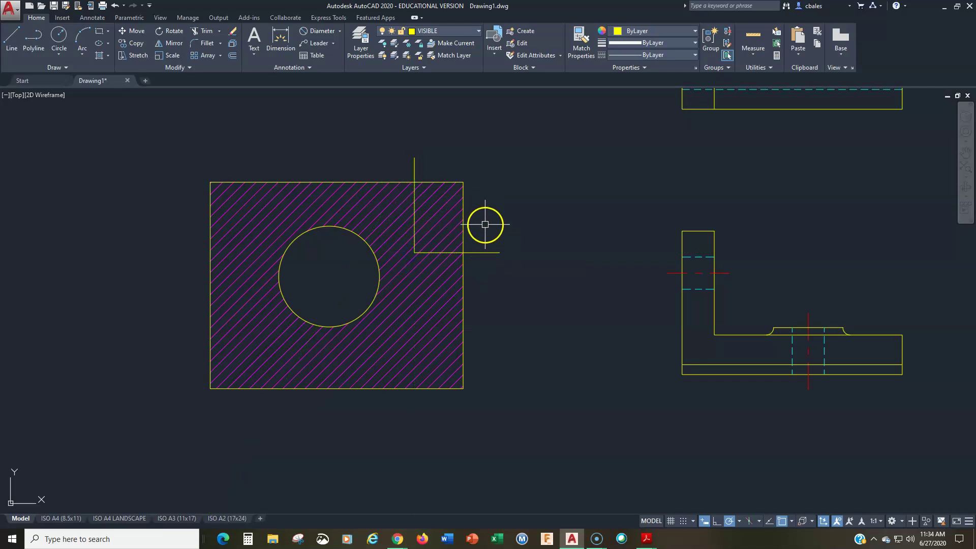
Step: Trim off the rectangle's upper-right corner against the L-shaped lines, using all objects as cutting edges, and undo the trims
{"action": "type", "text": "tr"}
{"action": "key", "text": "Return"}
{"action": "key", "text": "Return"}
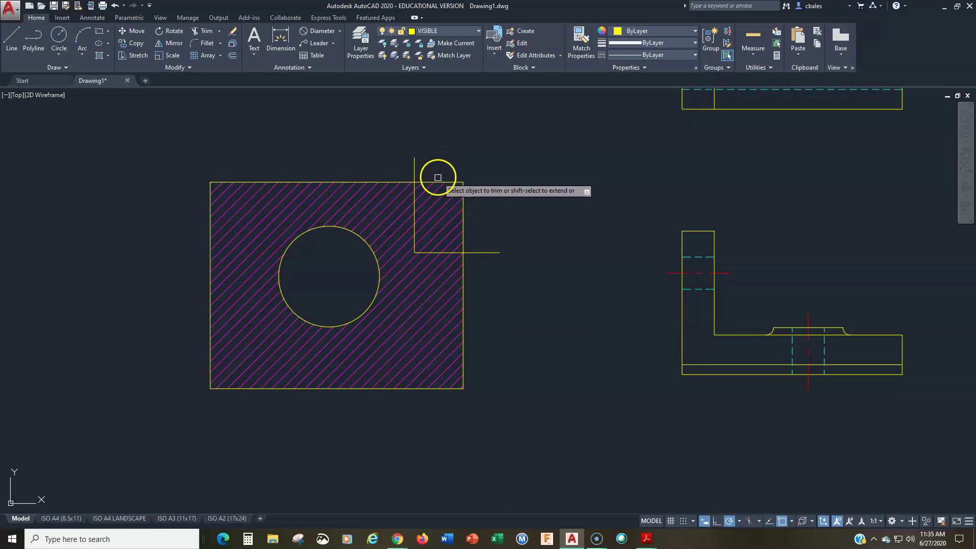
{"action": "mouse_move", "coordinate": [483, 159]}
{"action": "left_mouse_down"}
{"action": "mouse_move", "coordinate": [420, 237]}
{"action": "mouse_move", "coordinate": [422, 248]}
{"action": "left_mouse_up"}
{"action": "left_click", "coordinate": [464, 208]}
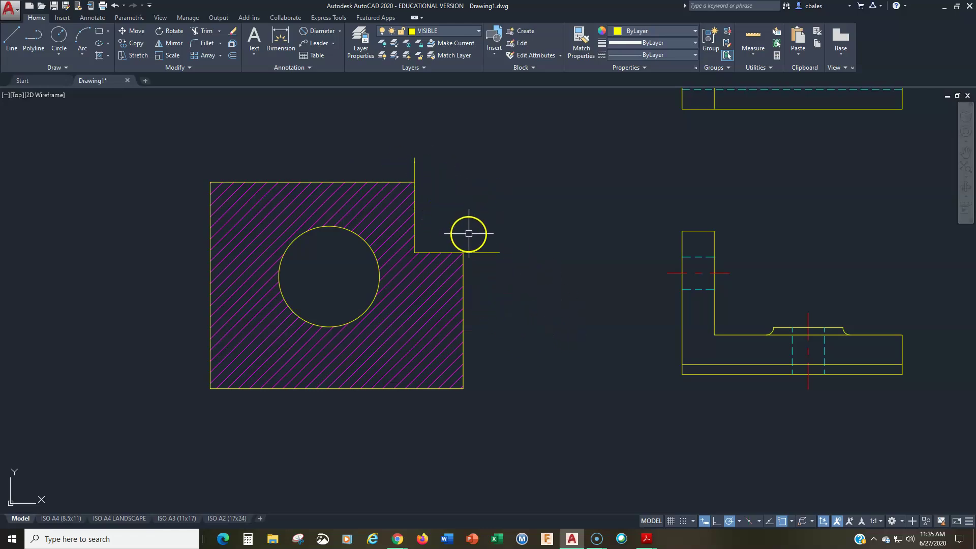
{"action": "left_click", "coordinate": [414, 170]}
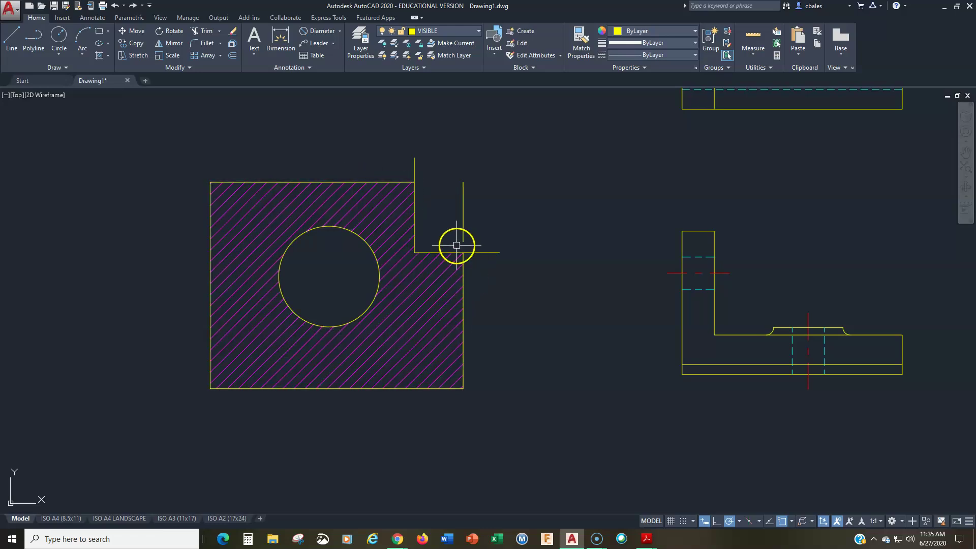
{"action": "key", "text": "ctrl+z"}
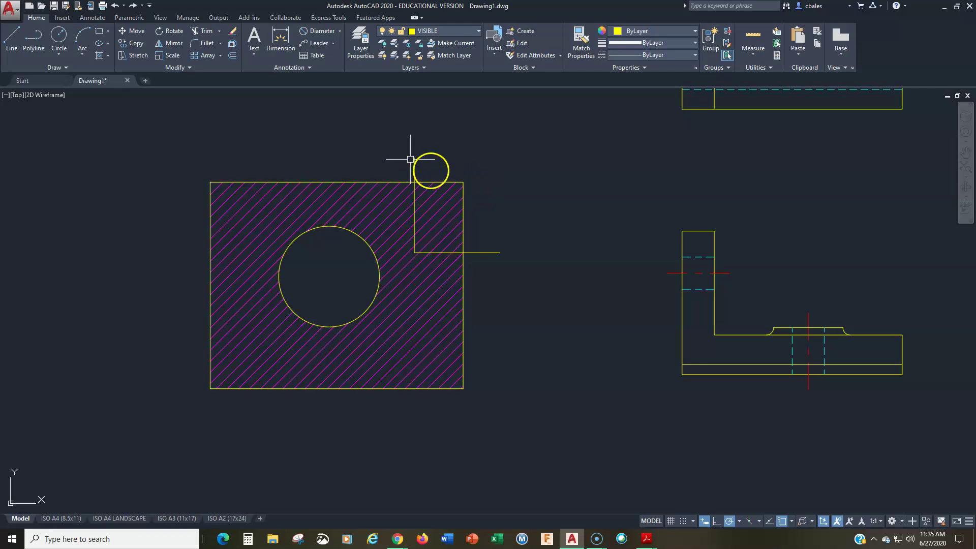
Step: Trim the rectangle's upper-right corner using only the two L-shaped lines as cutting edges
{"action": "left_click", "coordinate": [205, 31]}
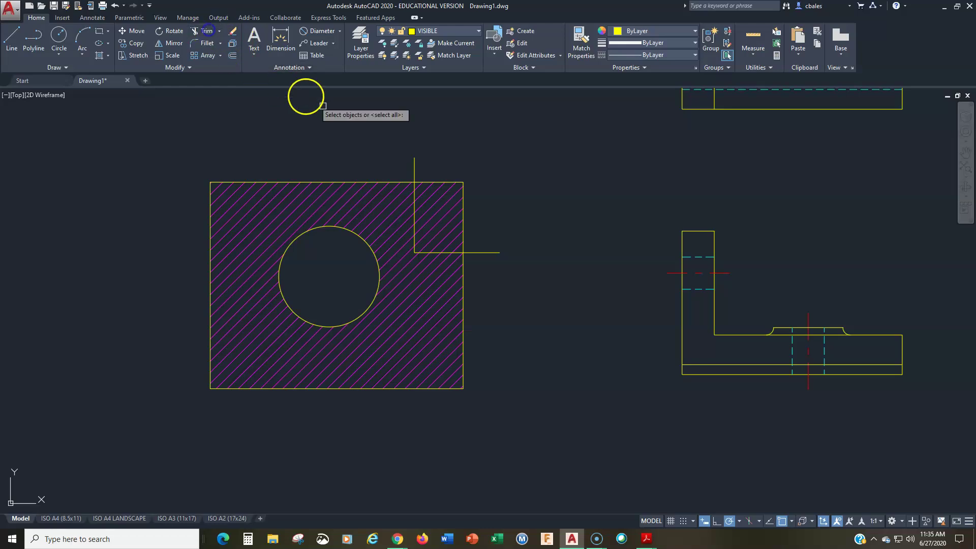
{"action": "left_click", "coordinate": [413, 162]}
{"action": "left_click", "coordinate": [477, 253]}
{"action": "key", "text": "Return"}
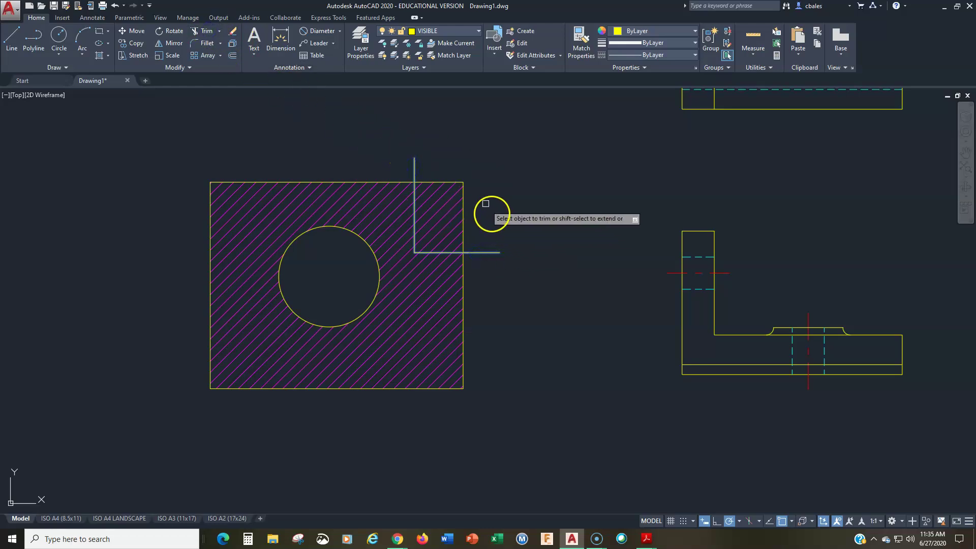
{"action": "left_click", "coordinate": [447, 181]}
{"action": "key", "text": "Return"}
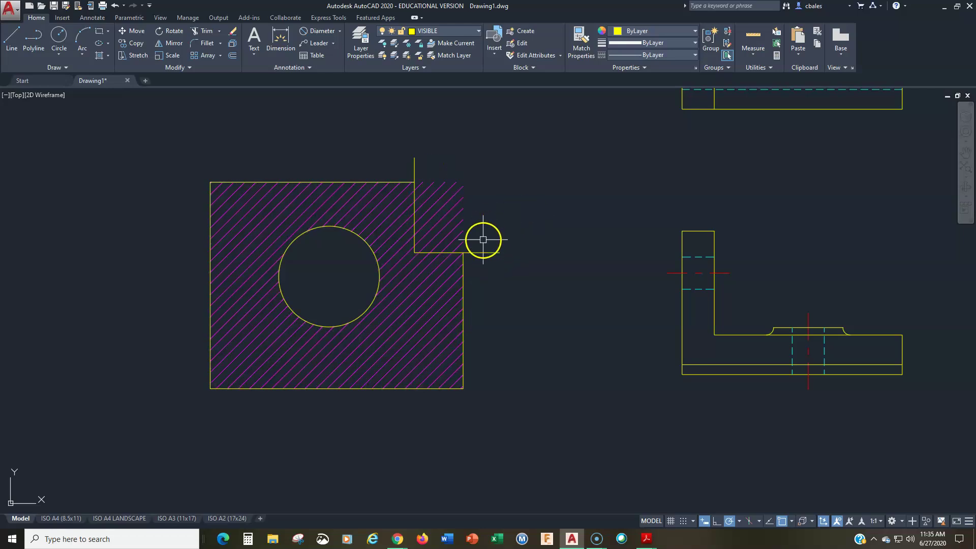
Step: Stretch the hatch's upper-right corner to the L's inner corner, and move it up to where the vertical line meets the rectangle's top edge
{"action": "mouse_move", "coordinate": [446, 222]}
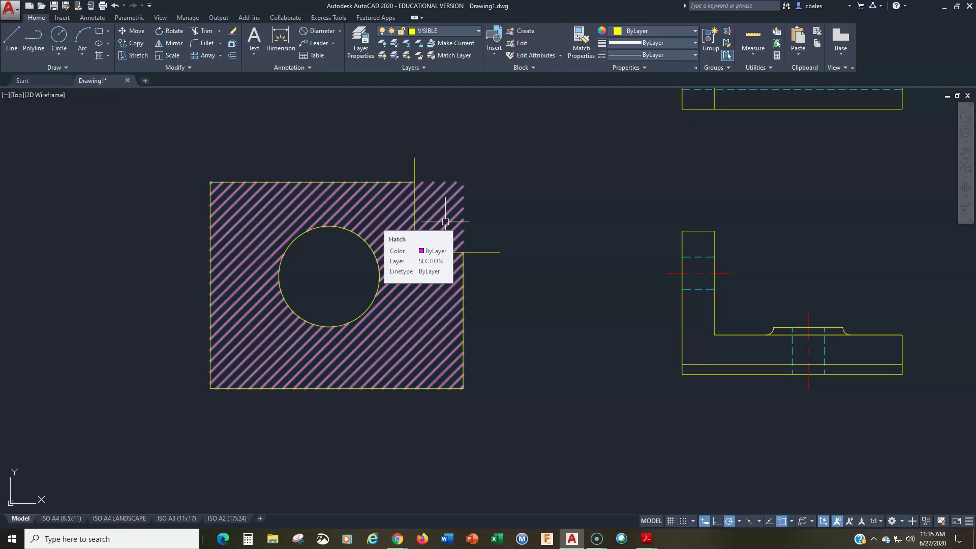
{"action": "left_click", "coordinate": [446, 187]}
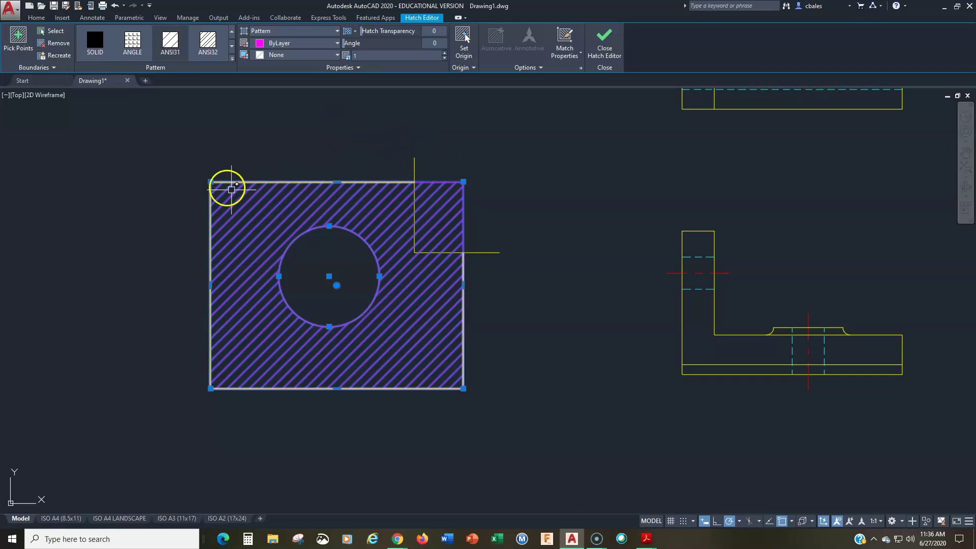
{"action": "left_click", "coordinate": [463, 184]}
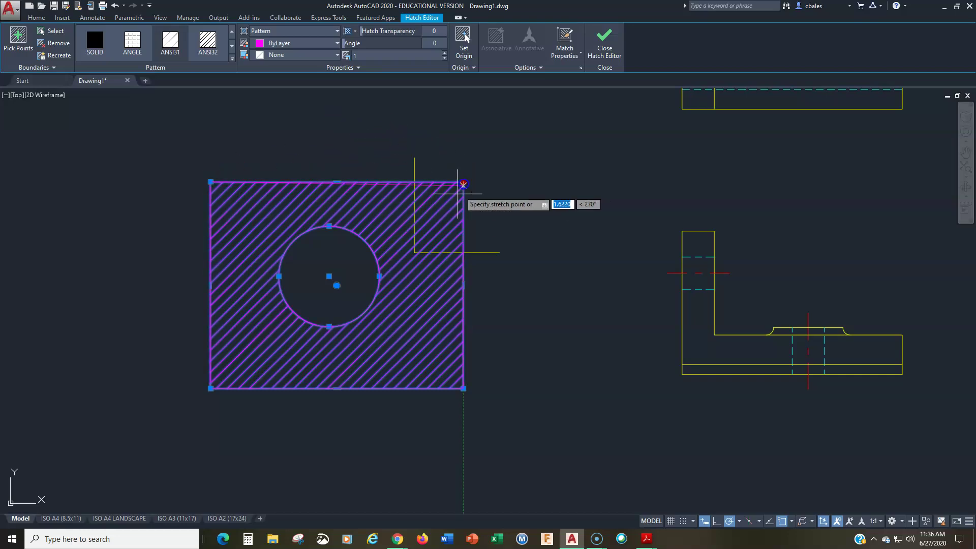
{"action": "left_click", "coordinate": [415, 252]}
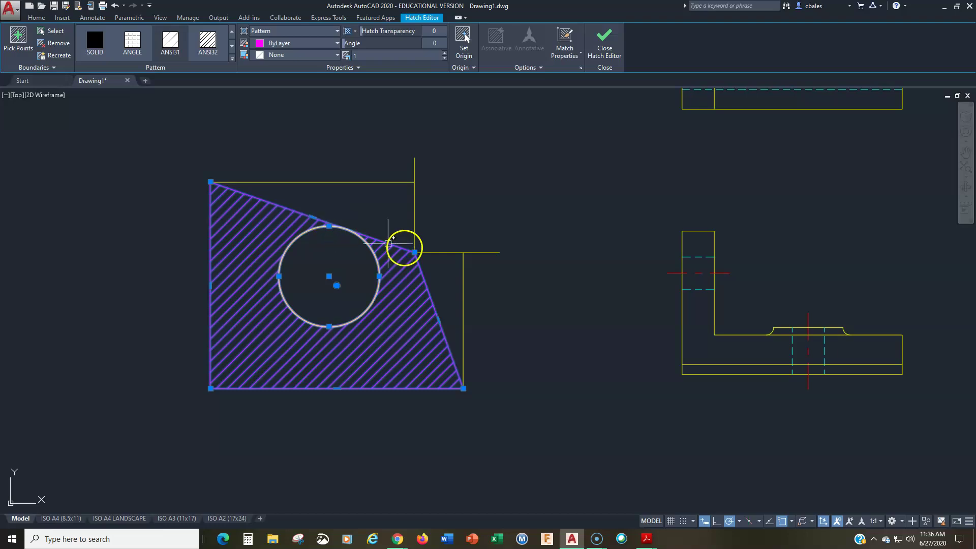
{"action": "left_click", "coordinate": [415, 253]}
{"action": "left_click", "coordinate": [415, 182]}
{"action": "mouse_move", "coordinate": [414, 182]}
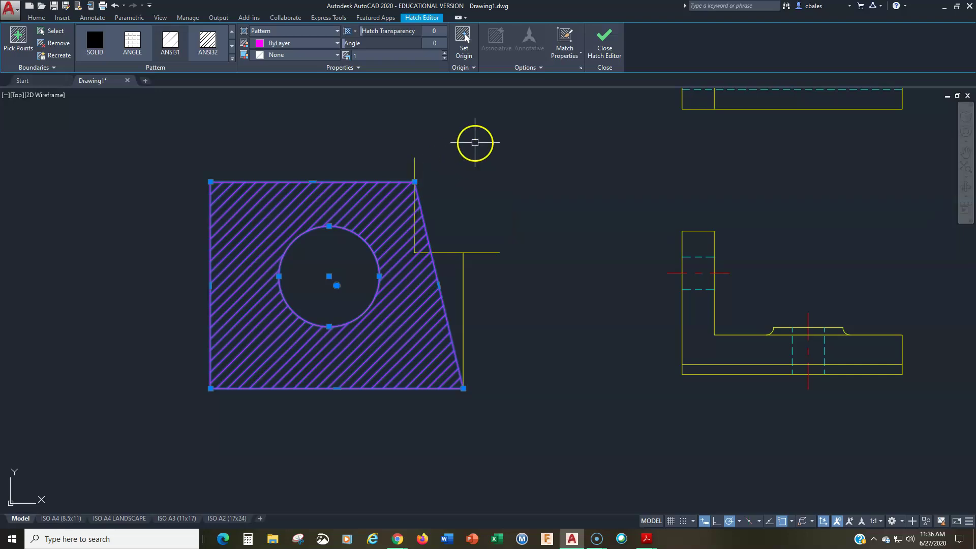
{"action": "key", "text": "Escape"}
{"action": "left_click", "coordinate": [603, 43]}
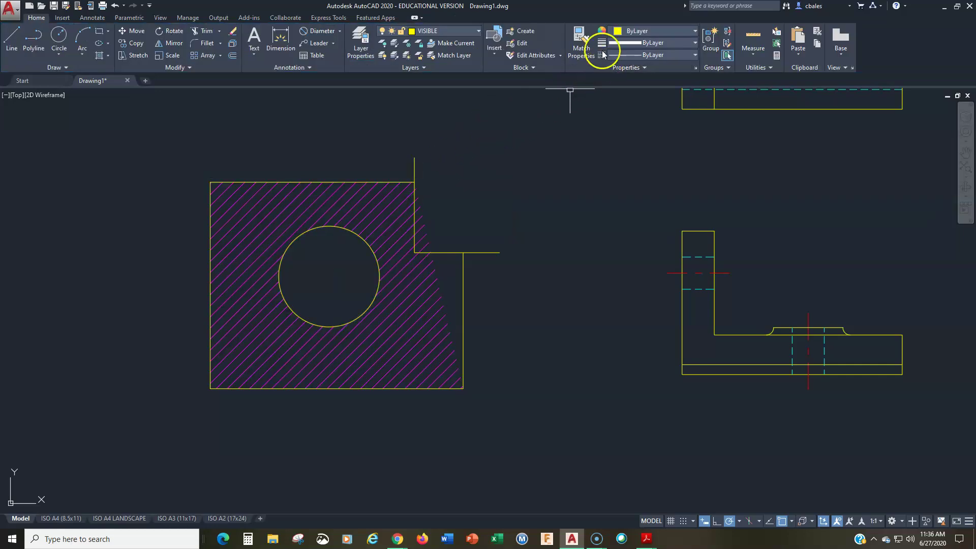
Step: Undo the hatch stretches and corner trim, and move the circle toward the rectangle's lower-right corner
{"action": "left_click", "coordinate": [439, 214]}
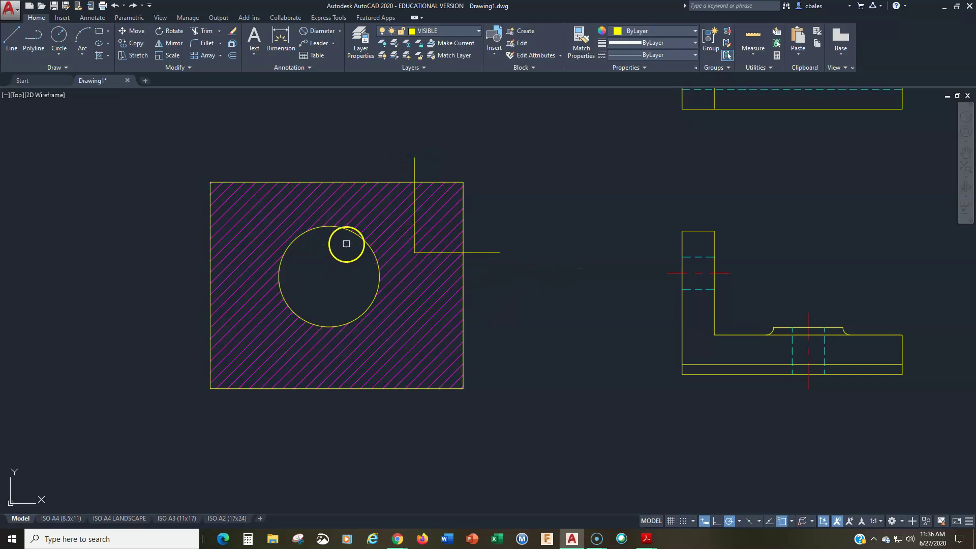
{"action": "left_click", "coordinate": [346, 230]}
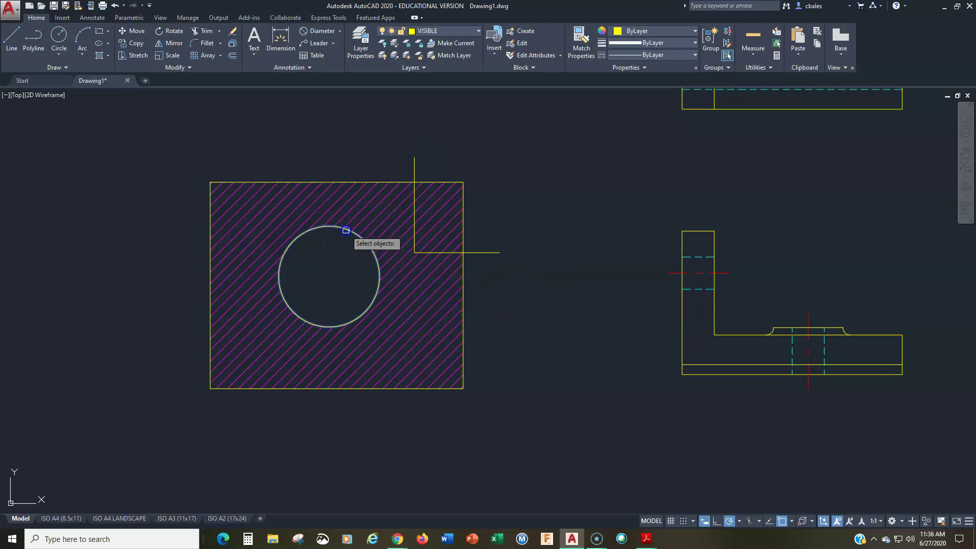
{"action": "key", "text": "Return"}
{"action": "left_click", "coordinate": [312, 264]}
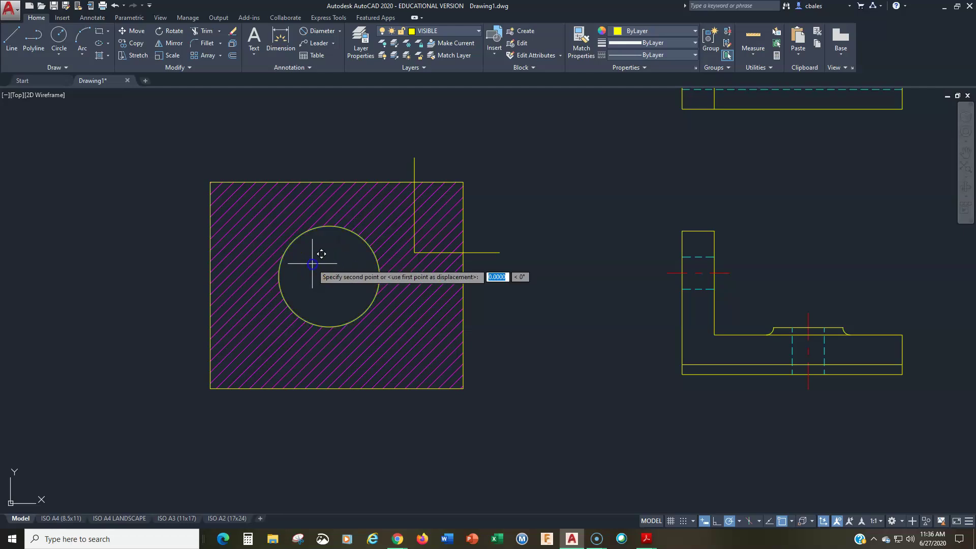
{"action": "left_click", "coordinate": [356, 300]}
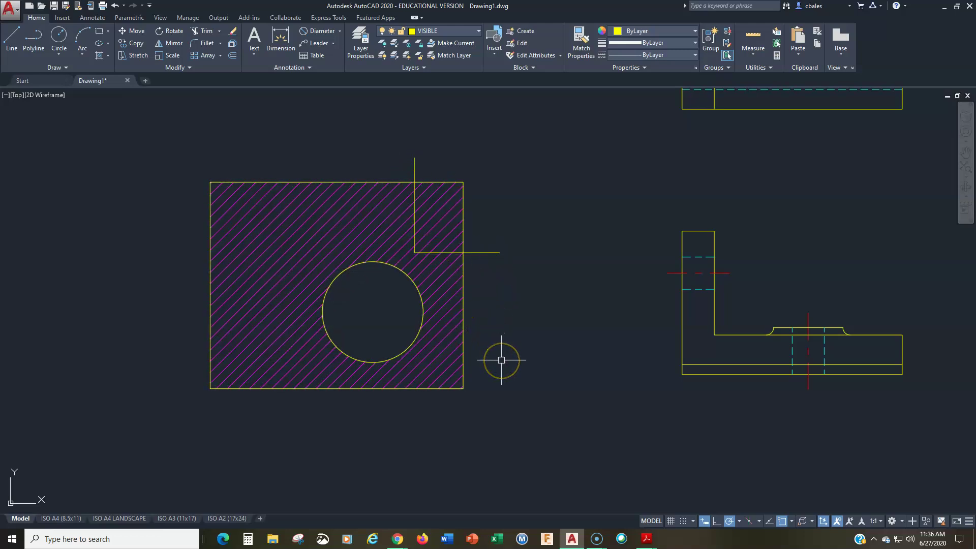
Step: Move the circle up and left so that it straddles the rectangle's top edge near its upper-left corner
{"action": "left_click", "coordinate": [342, 273]}
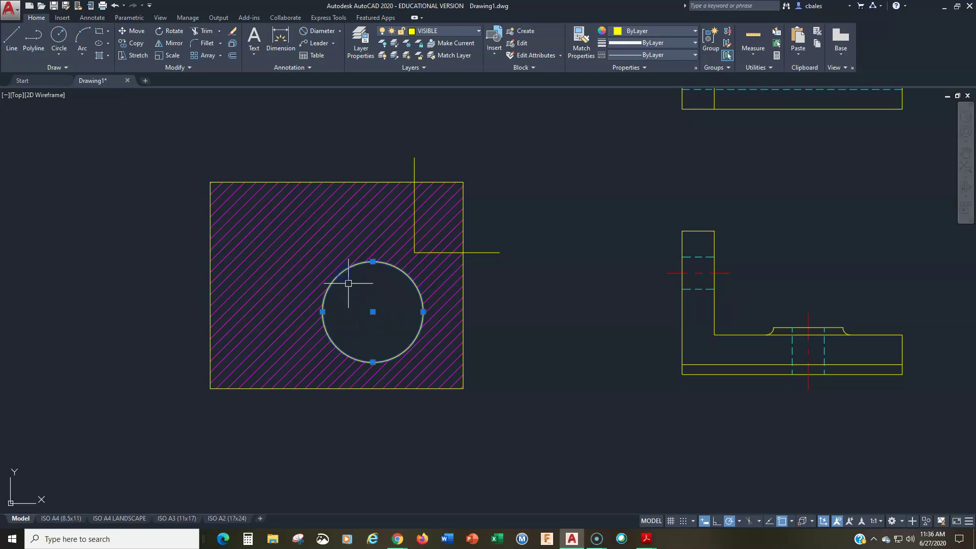
{"action": "type", "text": "m"}
{"action": "key", "text": "Return"}
{"action": "left_click", "coordinate": [591, 265]}
{"action": "left_click", "coordinate": [505, 145]}
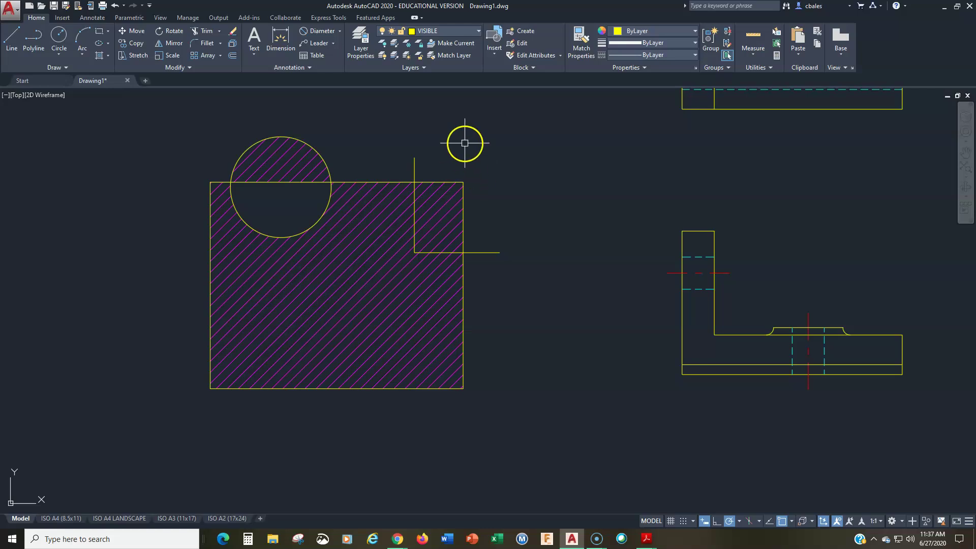
Step: Erase the practice rectangle, circle, L-shaped lines and hatch, and zoom to the drawing's extents
{"action": "mouse_move", "coordinate": [524, 124]}
{"action": "left_mouse_down"}
{"action": "mouse_move", "coordinate": [336, 239]}
{"action": "mouse_move", "coordinate": [173, 435]}
{"action": "left_mouse_up"}
{"action": "key", "text": "Delete"}
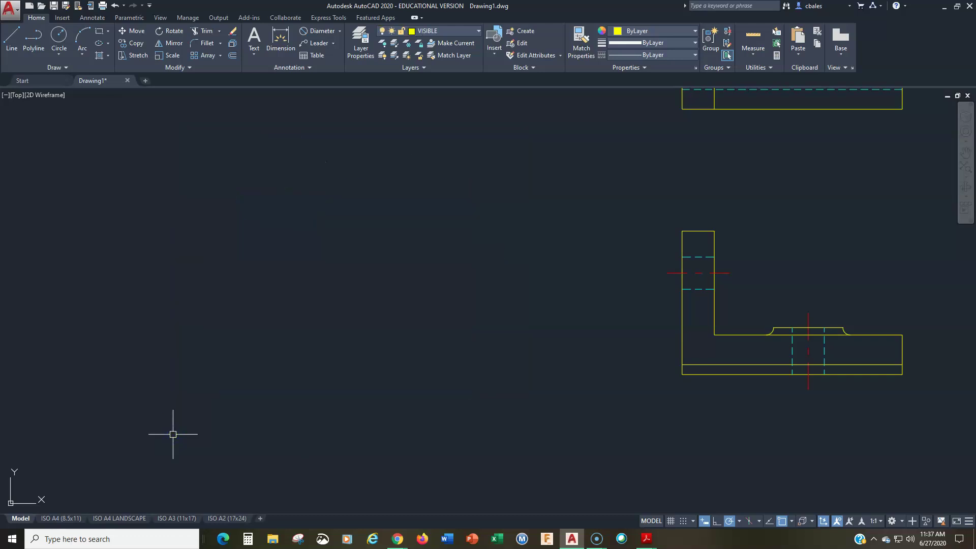
{"action": "type", "text": "z"}
{"action": "key", "text": "Return"}
{"action": "type", "text": "e"}
{"action": "key", "text": "Return"}
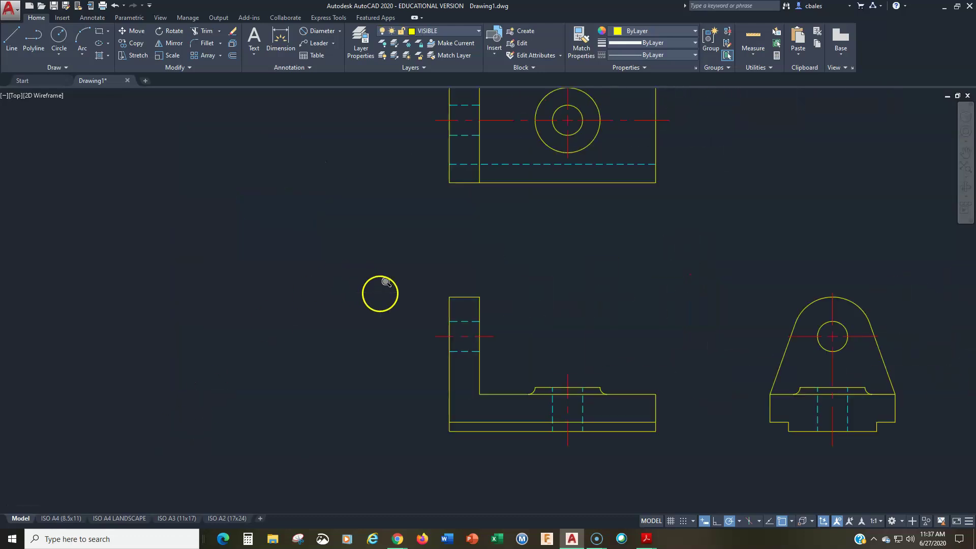
Step: Change the upper hidden line of the hole in the front view's upright leg to the VISIBLE layer
{"action": "mouse_move", "coordinate": [464, 369]}
{"action": "middle_mouse_down"}
{"action": "mouse_move", "coordinate": [467, 294]}
{"action": "mouse_move", "coordinate": [493, 212]}
{"action": "middle_mouse_up"}
{"action": "scroll", "coordinate": [456, 242], "scroll_direction": "up", "scroll_amount": 2}
{"action": "middle_click_drag", "start_coordinate": [378, 246], "coordinate": [451, 243]}
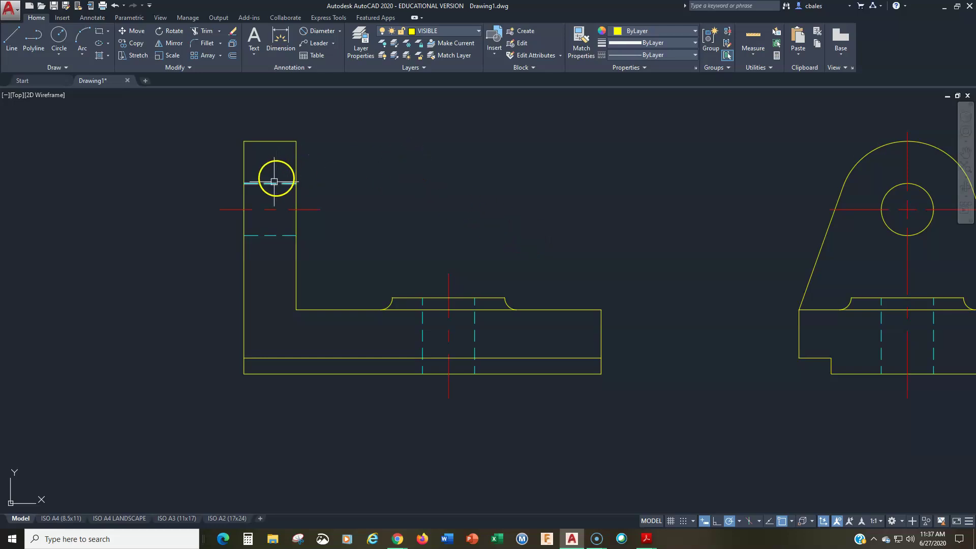
{"action": "mouse_move", "coordinate": [269, 182]}
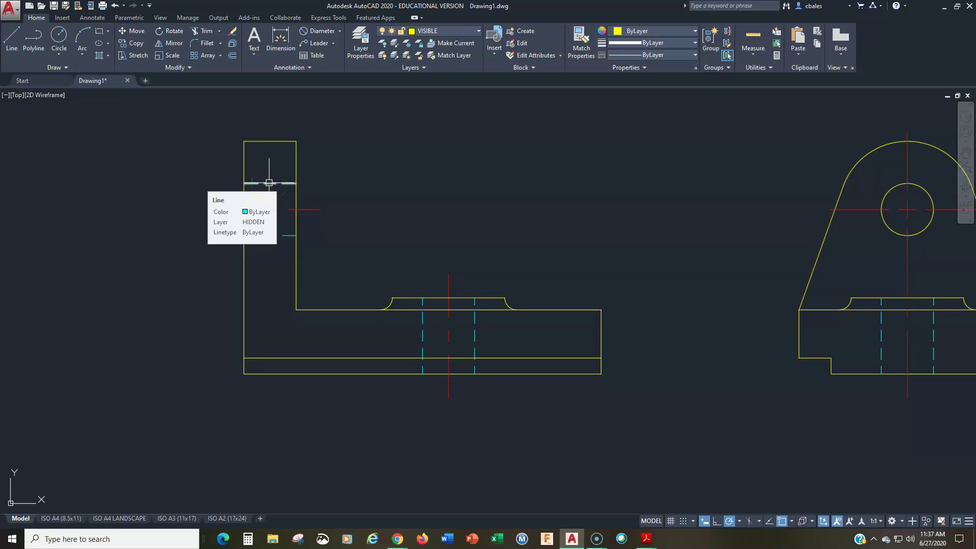
{"action": "left_click", "coordinate": [273, 182]}
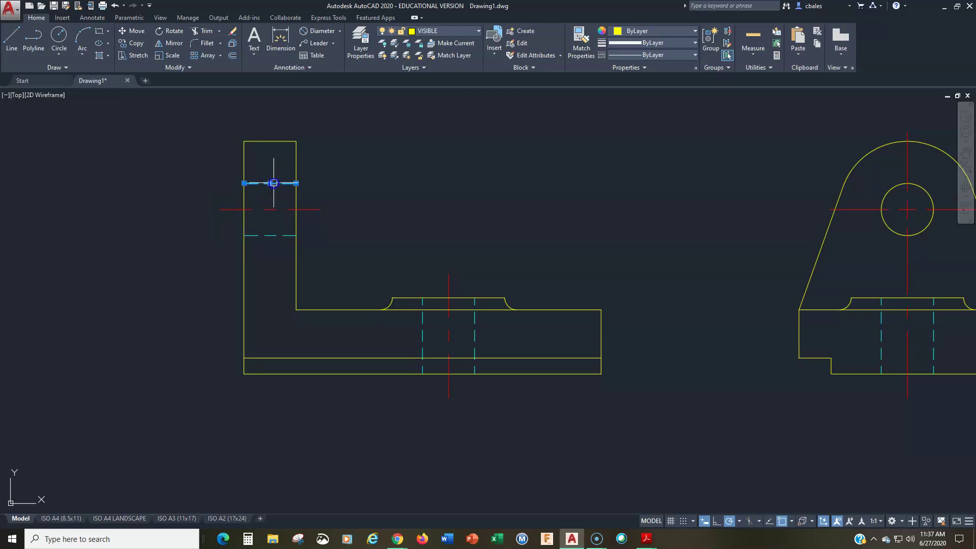
{"action": "left_click", "coordinate": [445, 31]}
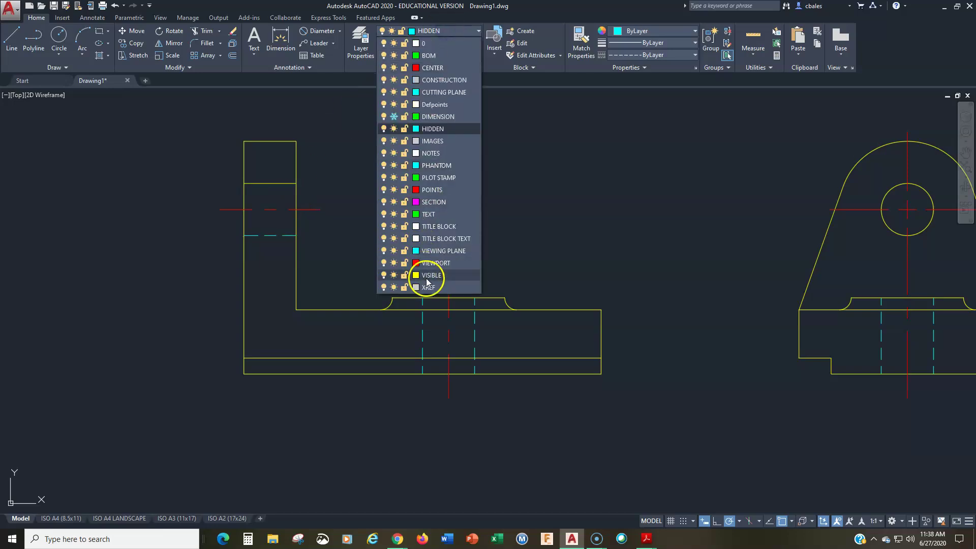
{"action": "left_click", "coordinate": [430, 275]}
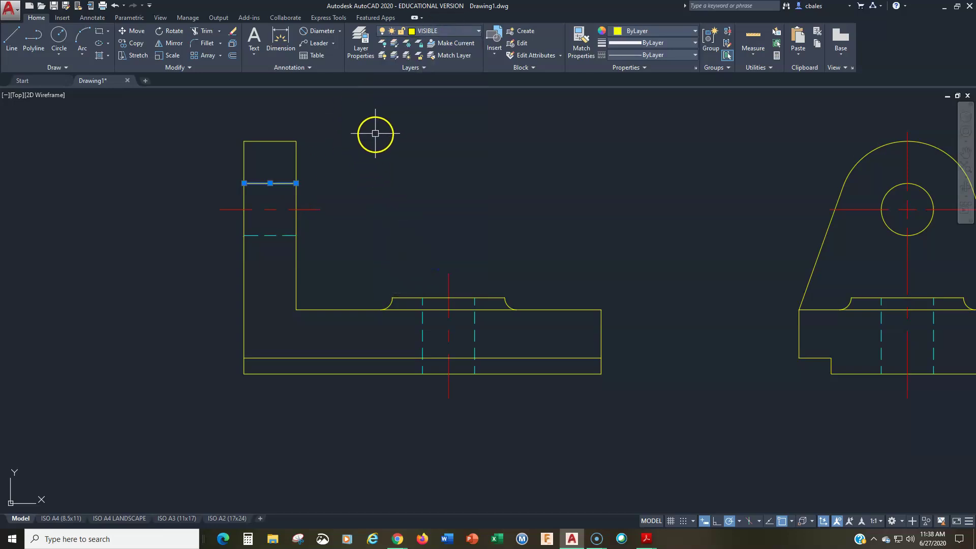
{"action": "key", "text": "Escape"}
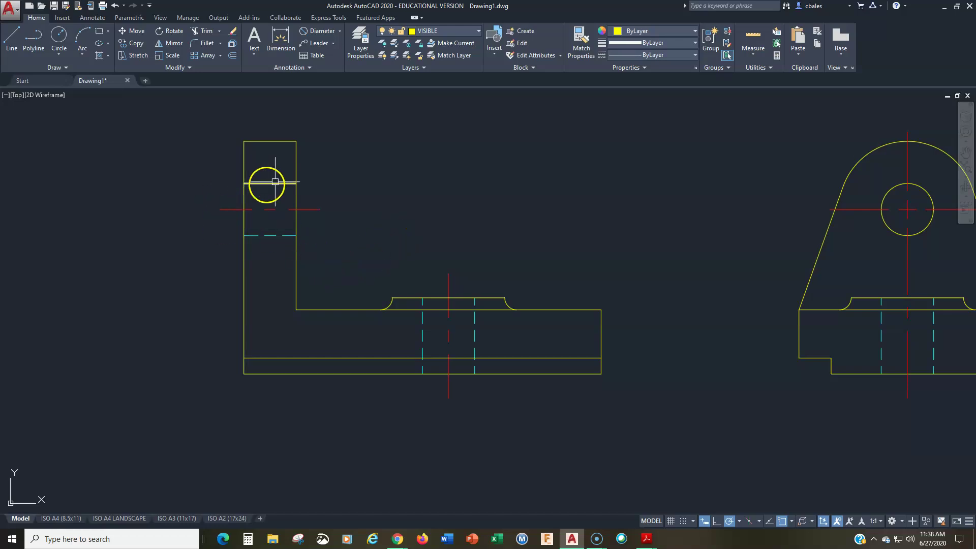
Step: Change the upright hole's lower hidden line and both hidden lines of the vertical boss hole in the front view to the VISIBLE layer
{"action": "left_click", "coordinate": [271, 233]}
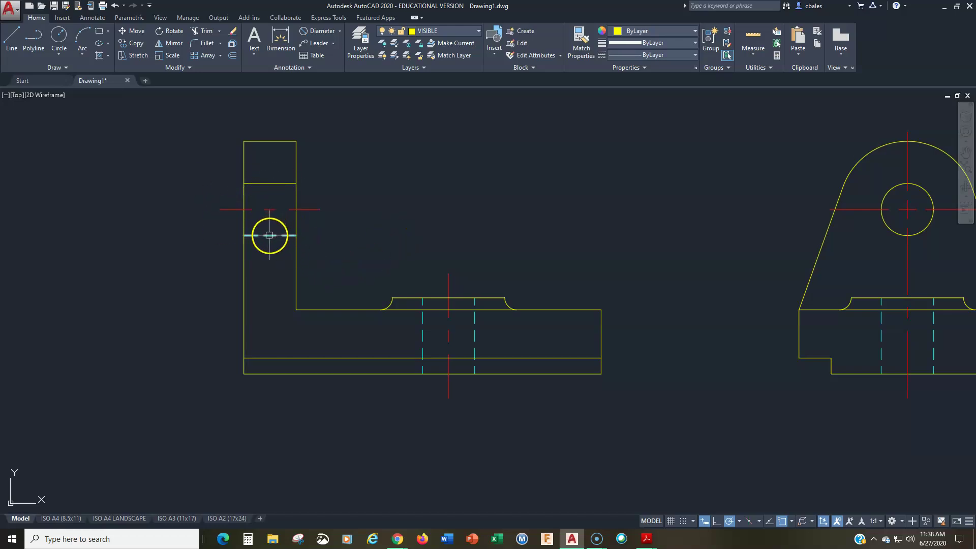
{"action": "left_click", "coordinate": [423, 333]}
{"action": "left_click", "coordinate": [475, 336]}
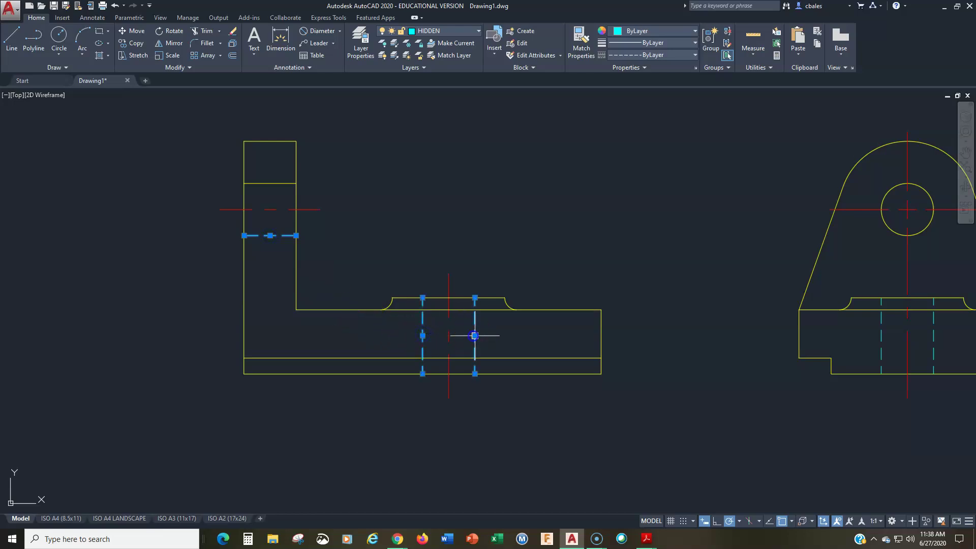
{"action": "left_click", "coordinate": [441, 31]}
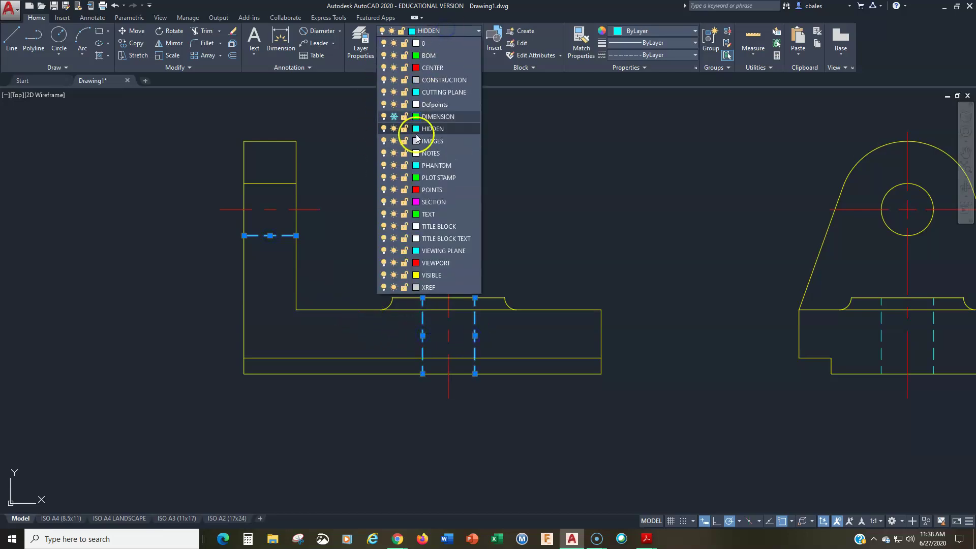
{"action": "left_click", "coordinate": [432, 275]}
{"action": "key", "text": "Escape"}
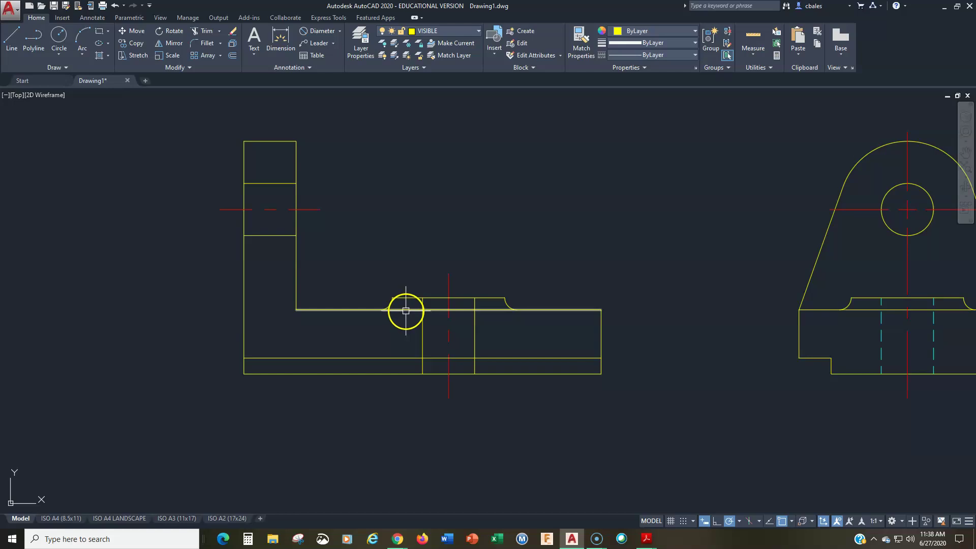
Step: Trim the front view's base top line between the two boss fillets, and erase the long horizontal line just above the bottom edge
{"action": "left_click", "coordinate": [203, 31]}
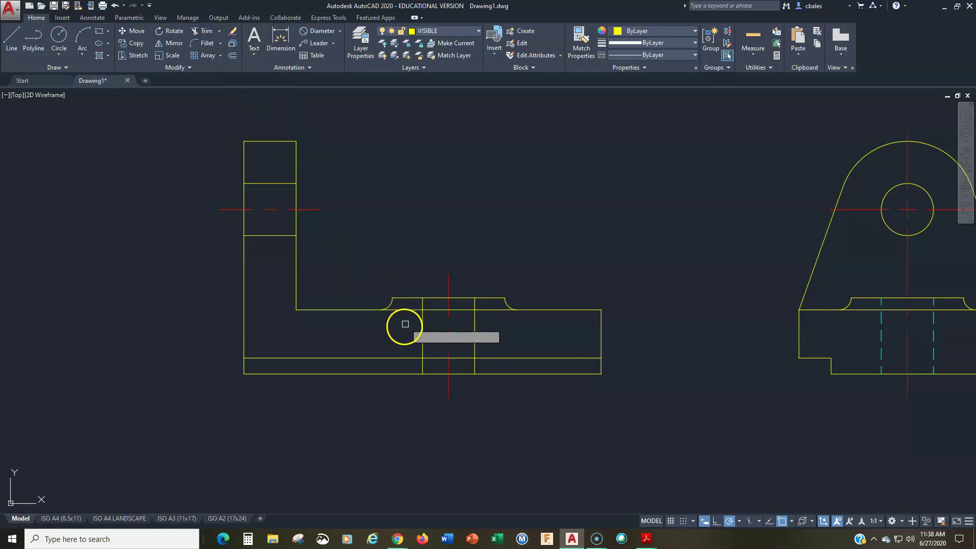
{"action": "left_click", "coordinate": [390, 305]}
{"action": "left_click", "coordinate": [508, 304]}
{"action": "key", "text": "Return"}
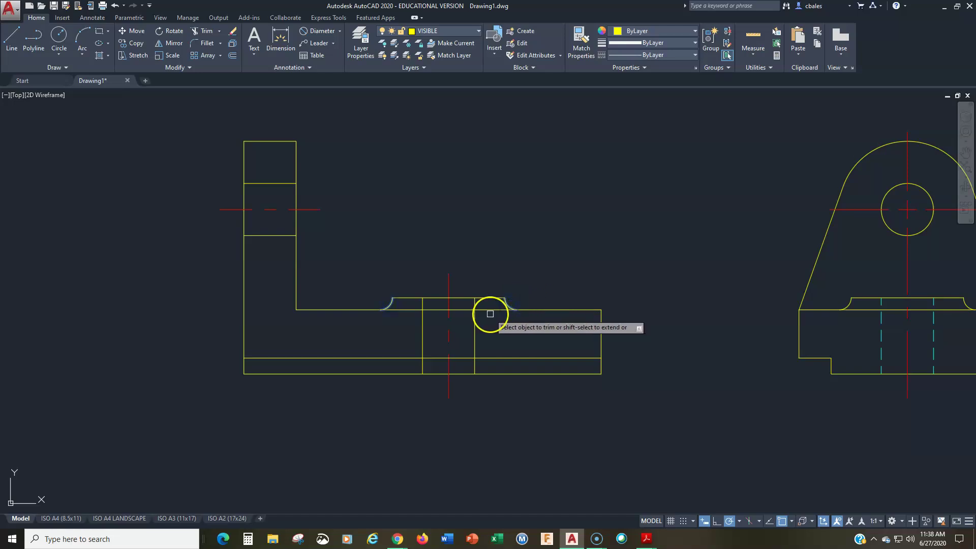
{"action": "left_click", "coordinate": [492, 309]}
{"action": "key", "text": "Return"}
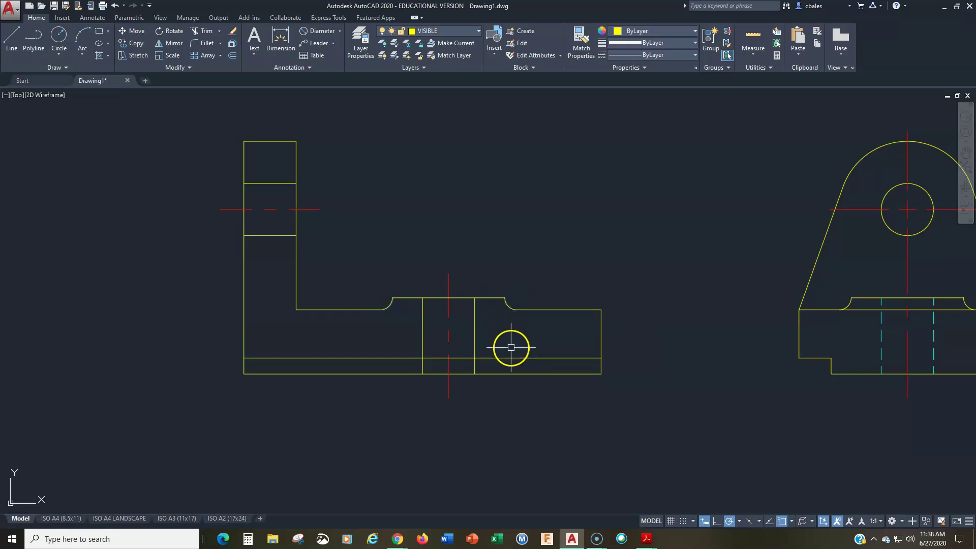
{"action": "left_click", "coordinate": [513, 358]}
{"action": "key", "text": "Delete"}
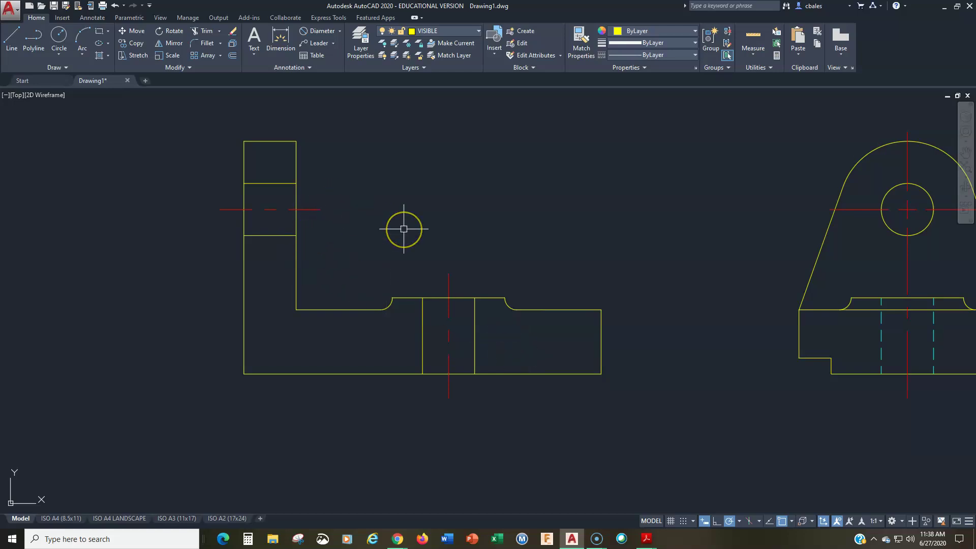
Step: Make SECTION the current layer and hatch the front view's three solid areas around the two holes at scale 1
{"action": "middle_click_drag", "start_coordinate": [369, 247], "coordinate": [402, 258]}
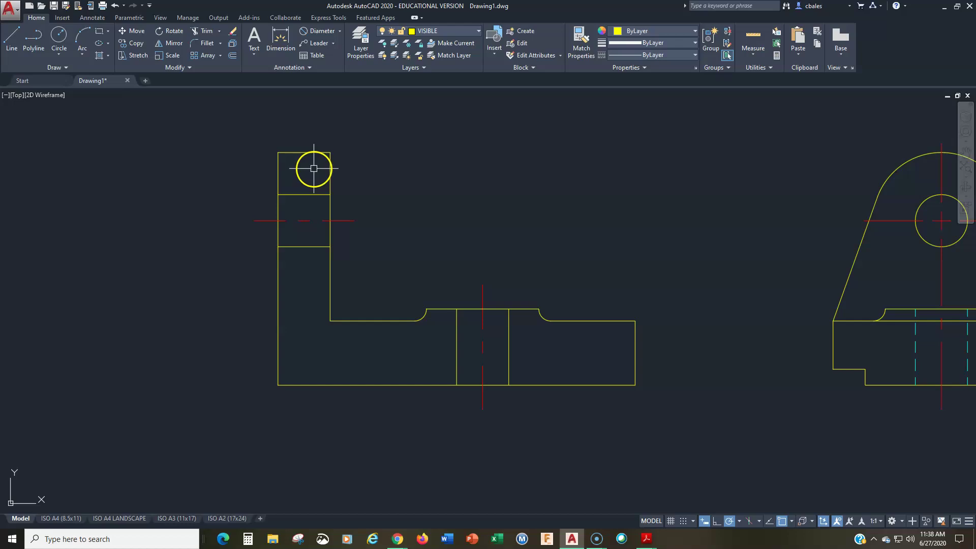
{"action": "left_click", "coordinate": [455, 38]}
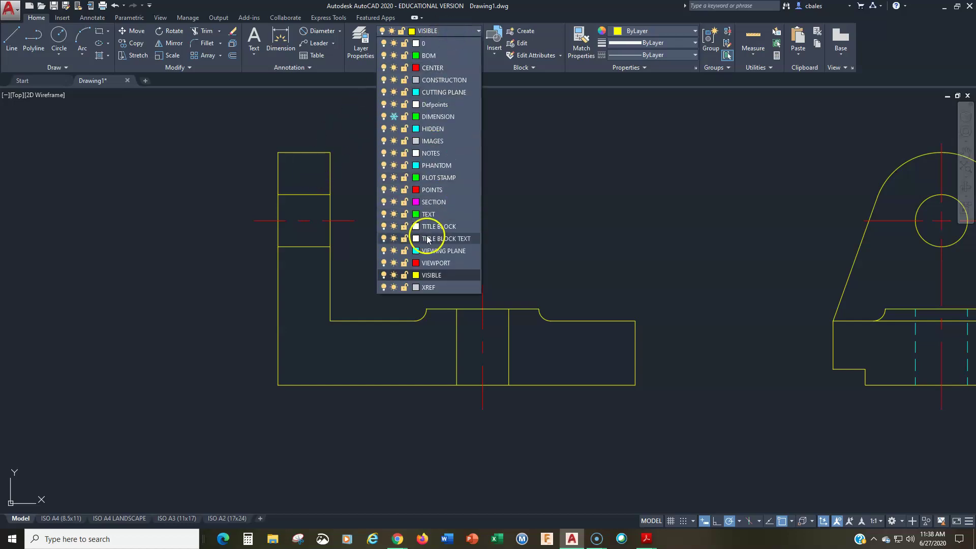
{"action": "left_click", "coordinate": [433, 191]}
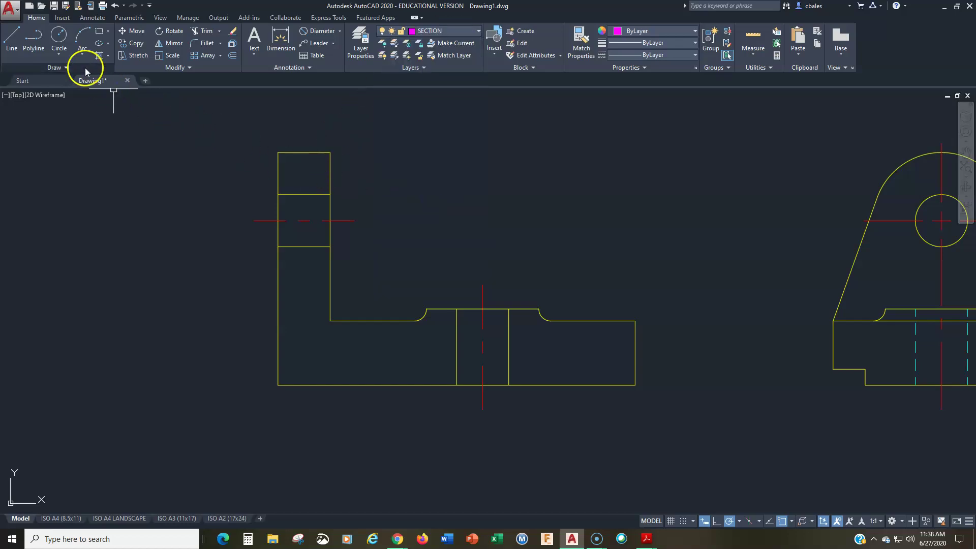
{"action": "left_click", "coordinate": [100, 56]}
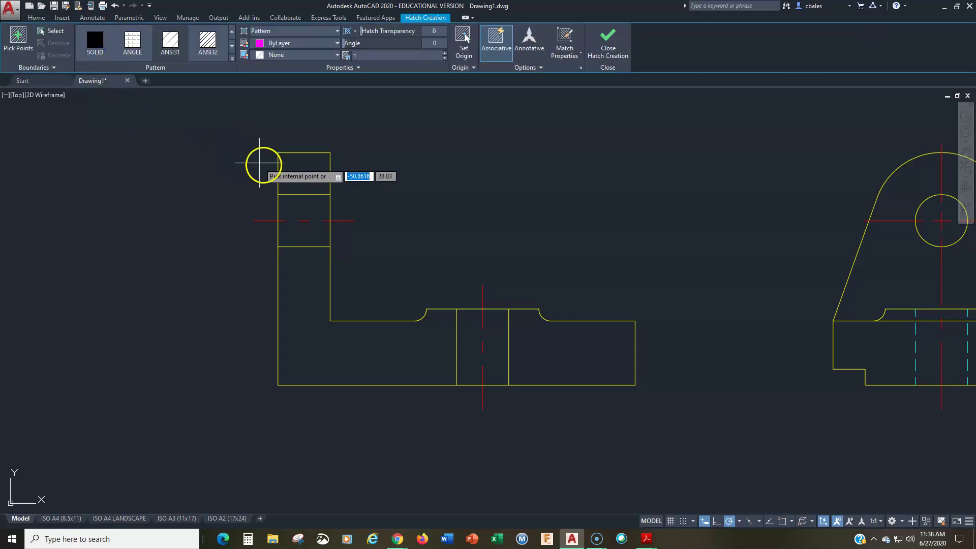
{"action": "left_click", "coordinate": [304, 173]}
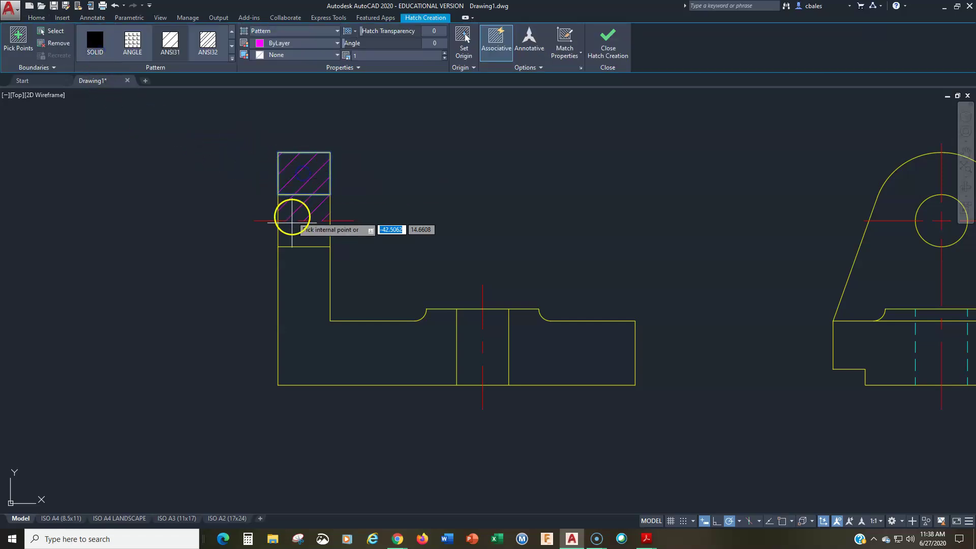
{"action": "left_click", "coordinate": [298, 281]}
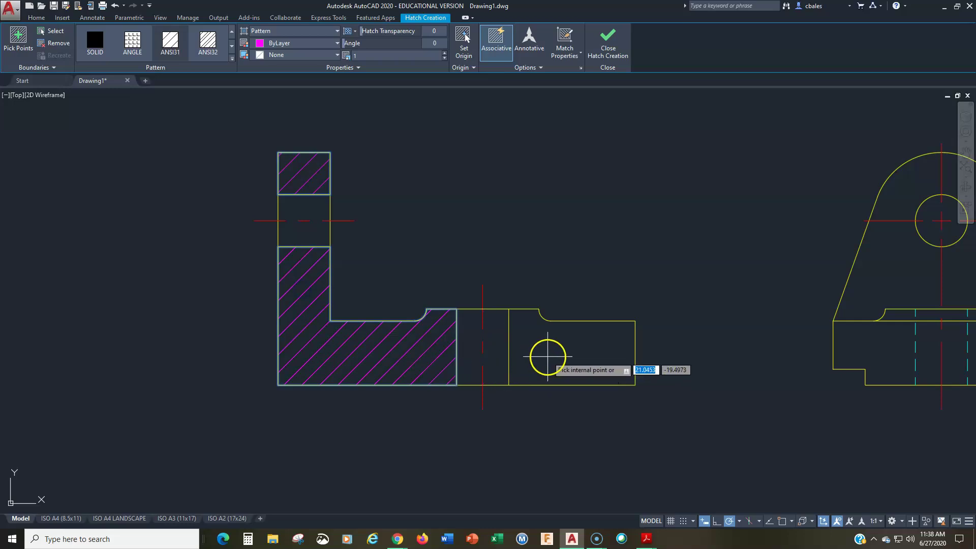
{"action": "left_click", "coordinate": [545, 352]}
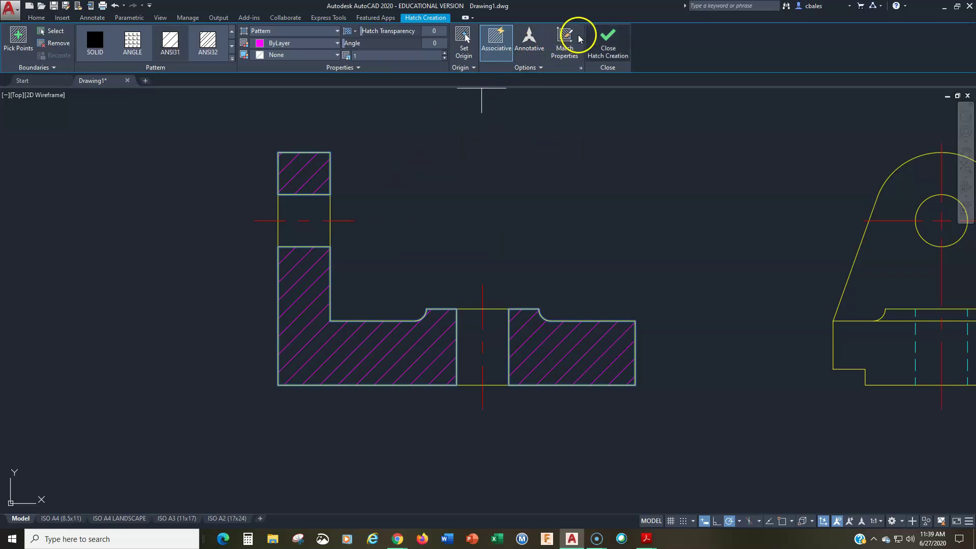
{"action": "left_click", "coordinate": [615, 48]}
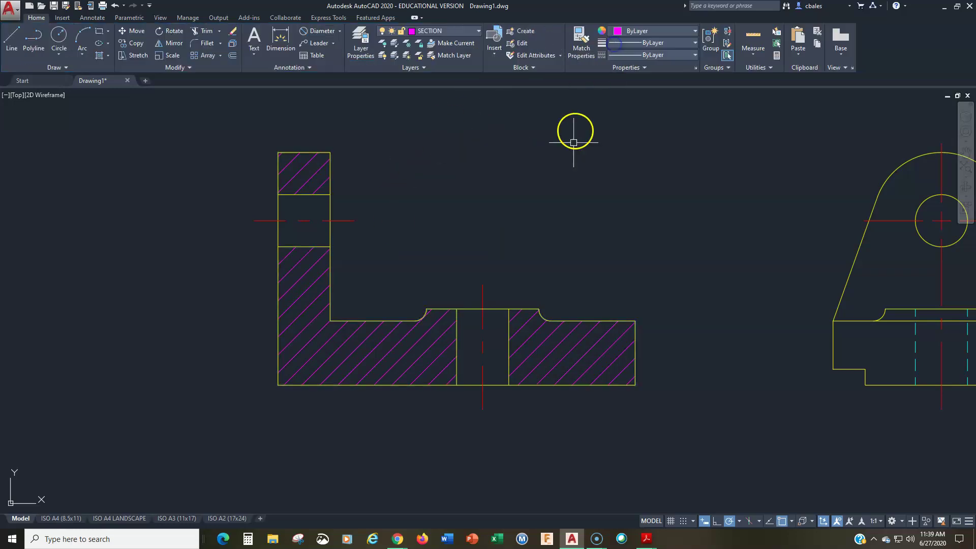
Step: Change the horizontal centerline segments through the top view to the CUTTING PLANE layer
{"action": "scroll", "coordinate": [590, 227], "scroll_direction": "down", "scroll_amount": 2}
{"action": "middle_click_drag", "start_coordinate": [593, 236], "coordinate": [471, 283]}
{"action": "scroll", "coordinate": [468, 284], "scroll_direction": "up", "scroll_amount": 2}
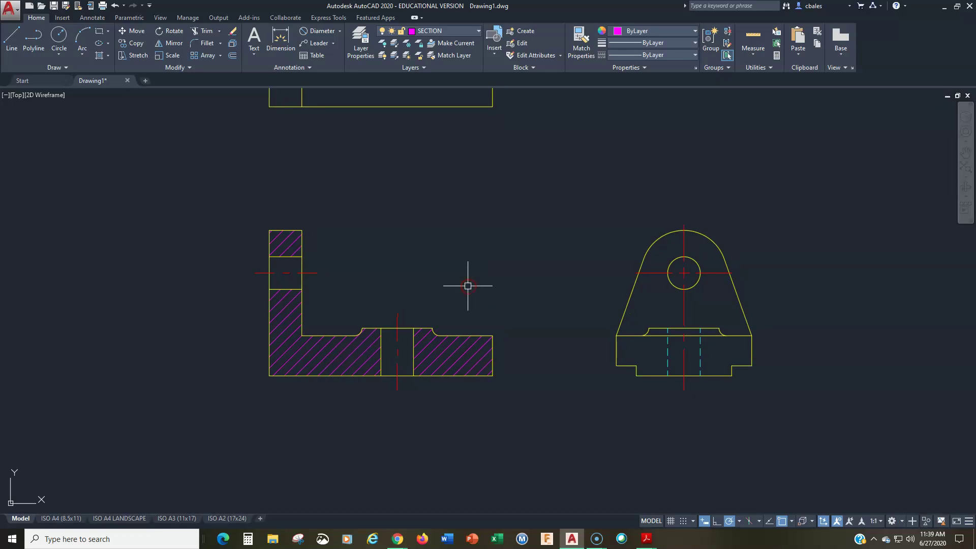
{"action": "scroll", "coordinate": [468, 286], "scroll_direction": "down", "scroll_amount": 2}
{"action": "mouse_move", "coordinate": [469, 284]}
{"action": "middle_mouse_down"}
{"action": "mouse_move", "coordinate": [490, 338]}
{"action": "mouse_move", "coordinate": [477, 326]}
{"action": "middle_mouse_up"}
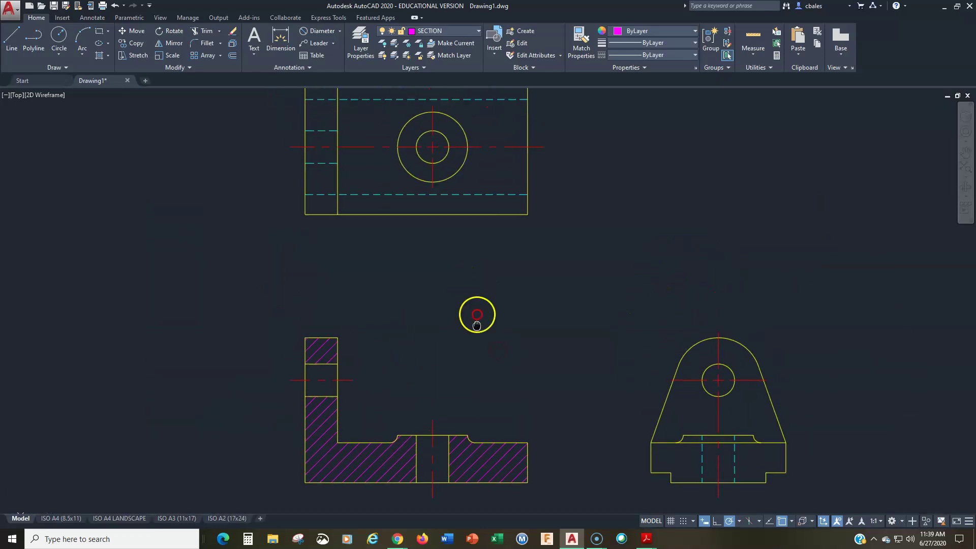
{"action": "middle_click_drag", "start_coordinate": [458, 280], "coordinate": [468, 366]}
{"action": "scroll", "coordinate": [375, 284], "scroll_direction": "up", "scroll_amount": 2}
{"action": "middle_click_drag", "start_coordinate": [378, 266], "coordinate": [372, 364]}
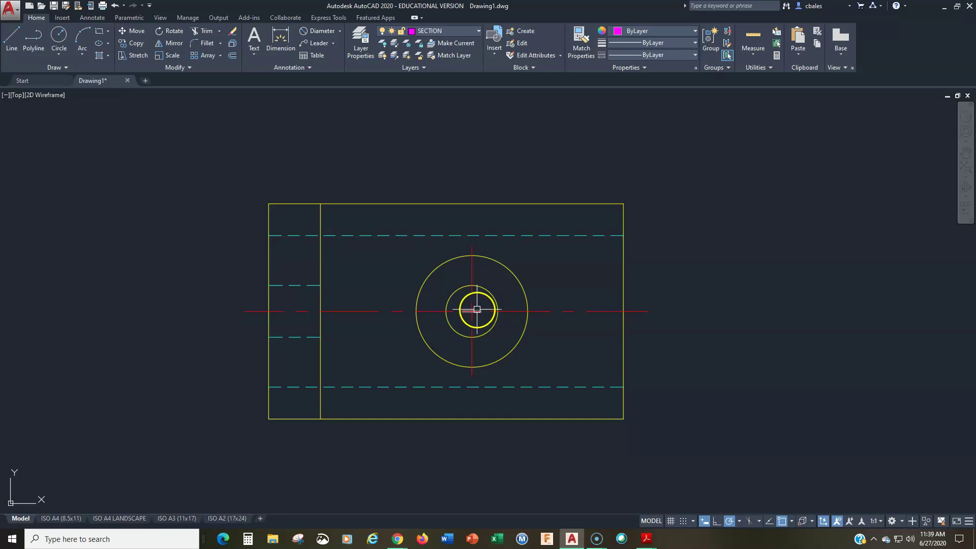
{"action": "left_click", "coordinate": [251, 310]}
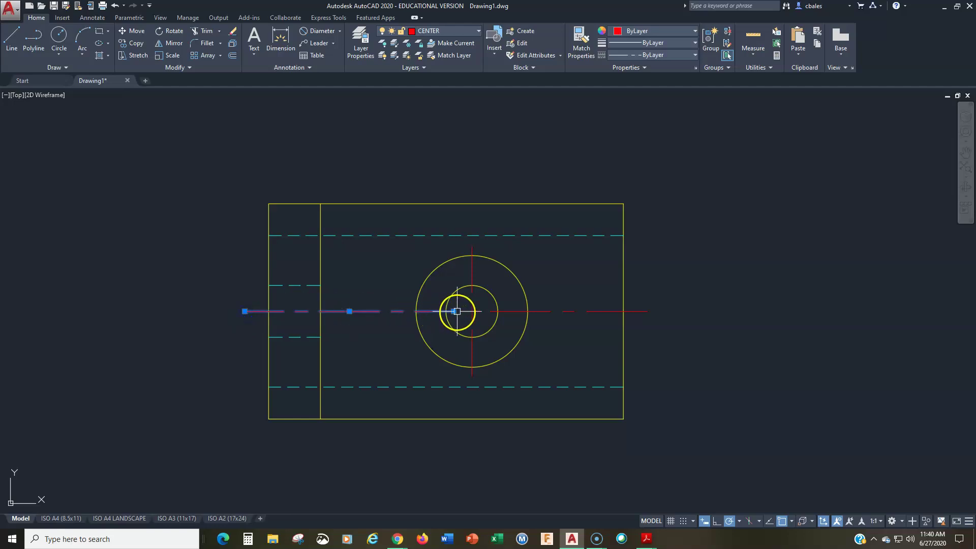
{"action": "left_click", "coordinate": [511, 311]}
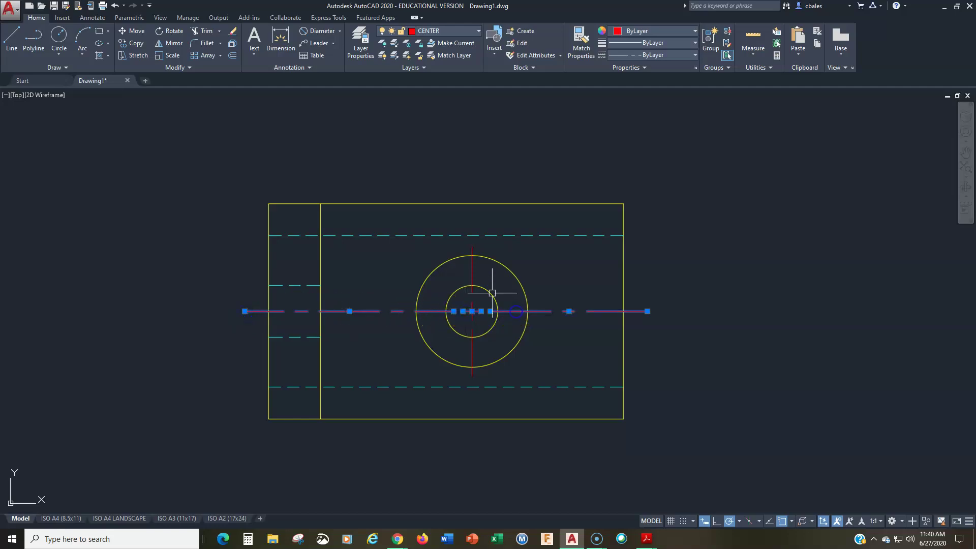
{"action": "left_click", "coordinate": [458, 34]}
{"action": "left_click", "coordinate": [440, 93]}
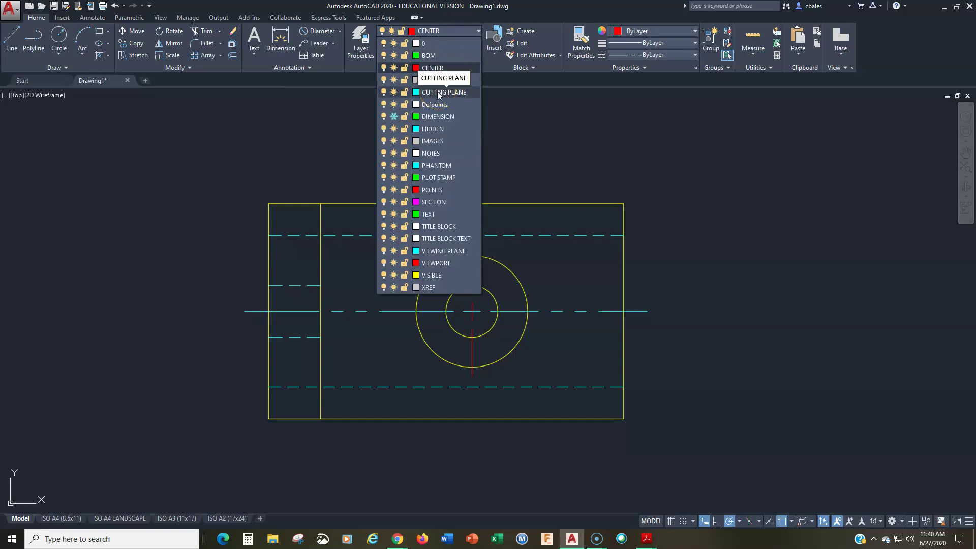
{"action": "left_click", "coordinate": [438, 94]}
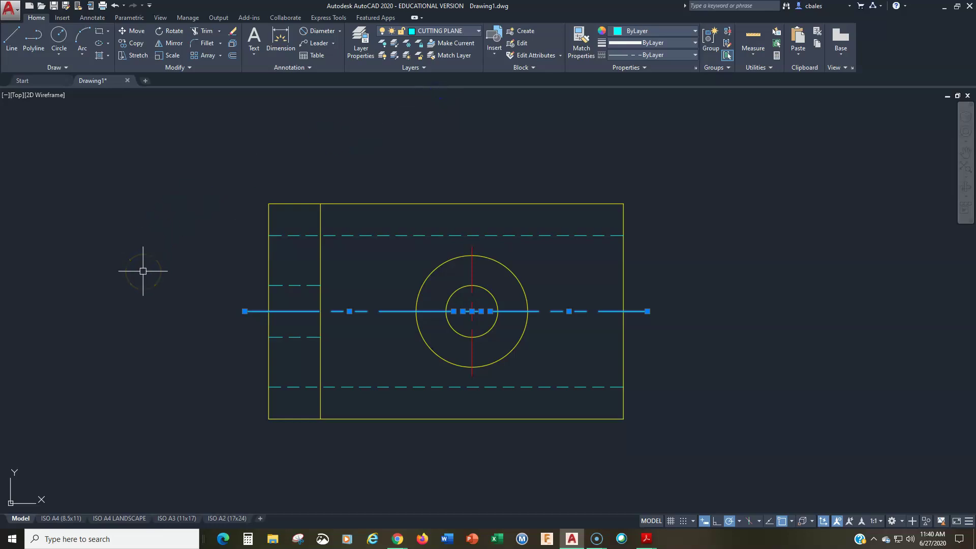
{"action": "key", "text": "Escape"}
Step: Examine the CUTTING PLANE layer's linetype and lineweight in the layer properties
{"action": "left_click", "coordinate": [362, 42]}
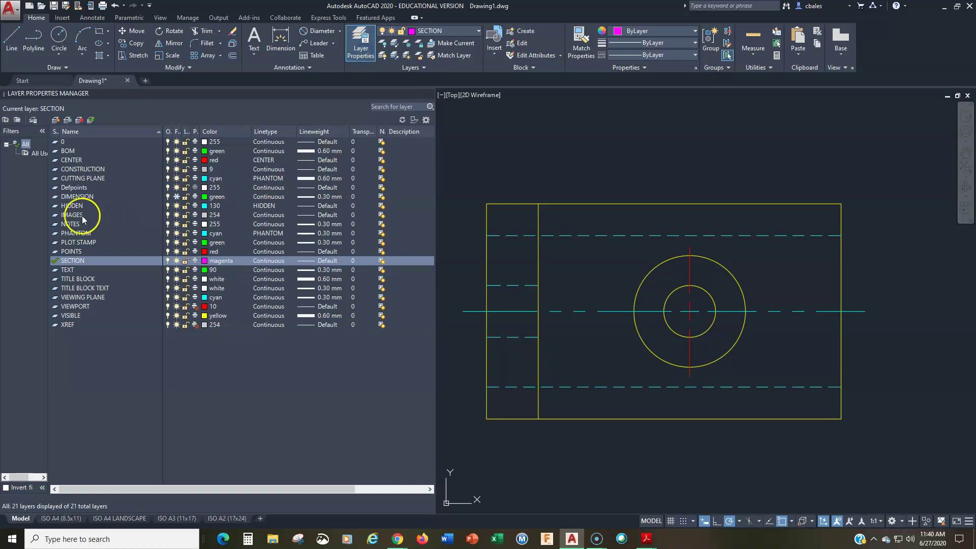
{"action": "left_click", "coordinate": [79, 178]}
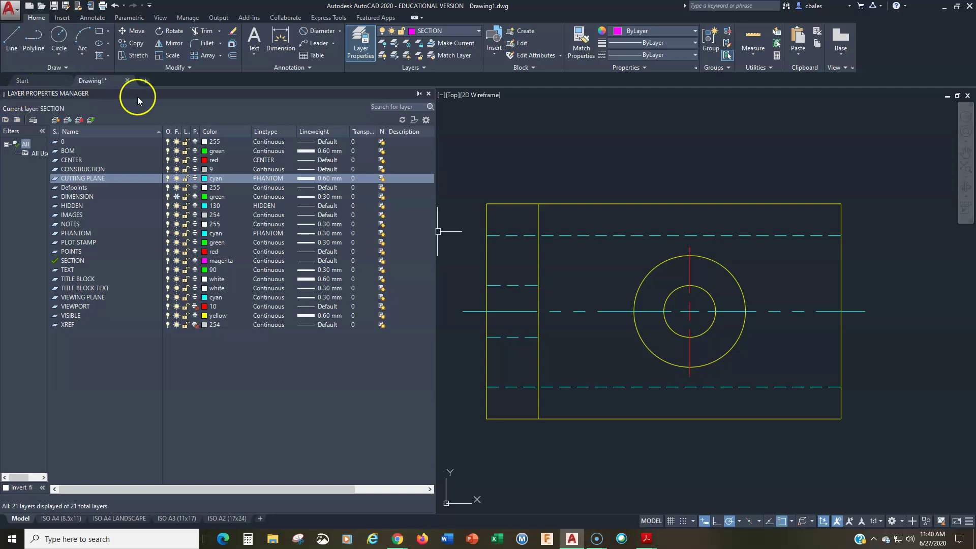
{"action": "left_click", "coordinate": [431, 94]}
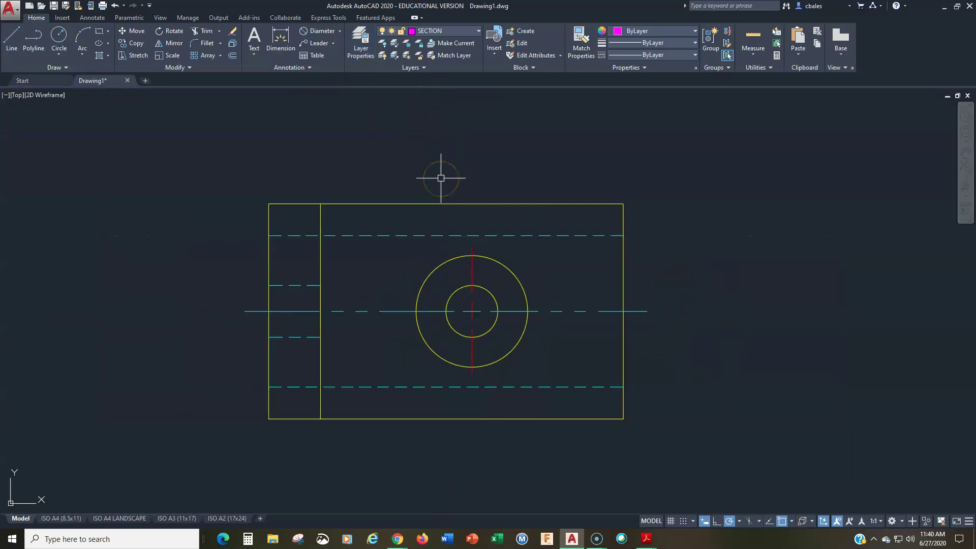
Step: Make the LineWeight toggle available in the status bar and turn on the lineweight display
{"action": "scroll", "coordinate": [441, 178], "scroll_direction": "down", "scroll_amount": 2}
{"action": "scroll", "coordinate": [492, 385], "scroll_direction": "up", "scroll_amount": 2}
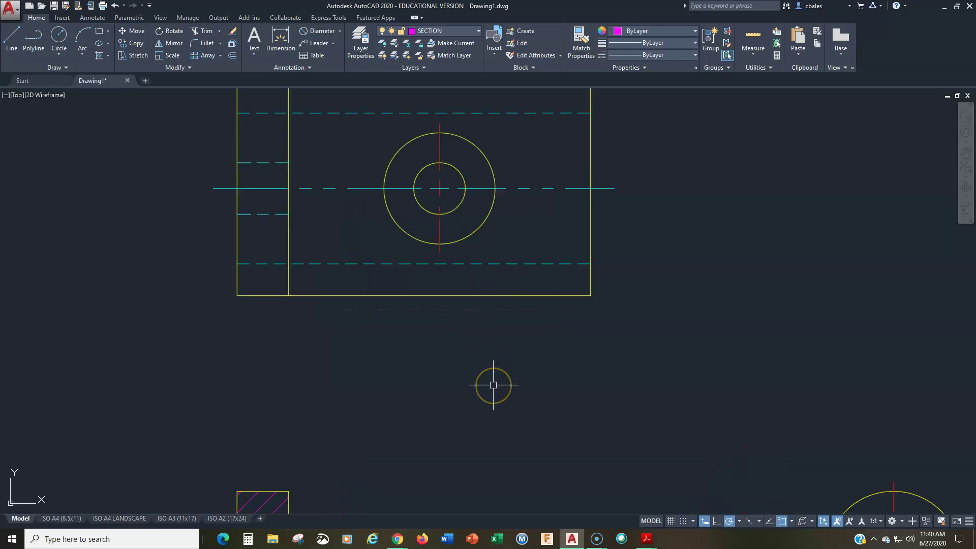
{"action": "middle_click_drag", "start_coordinate": [479, 341], "coordinate": [475, 427]}
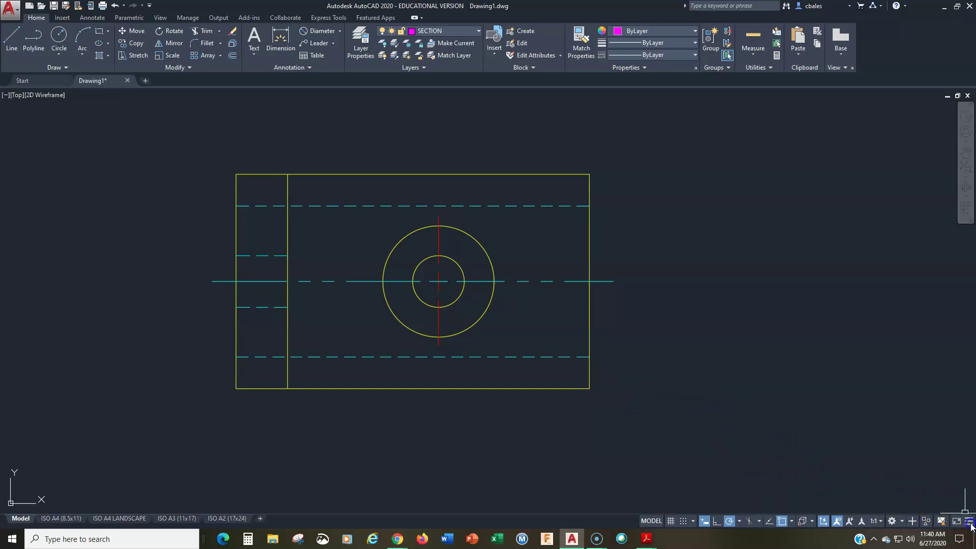
{"action": "left_click", "coordinate": [969, 523]}
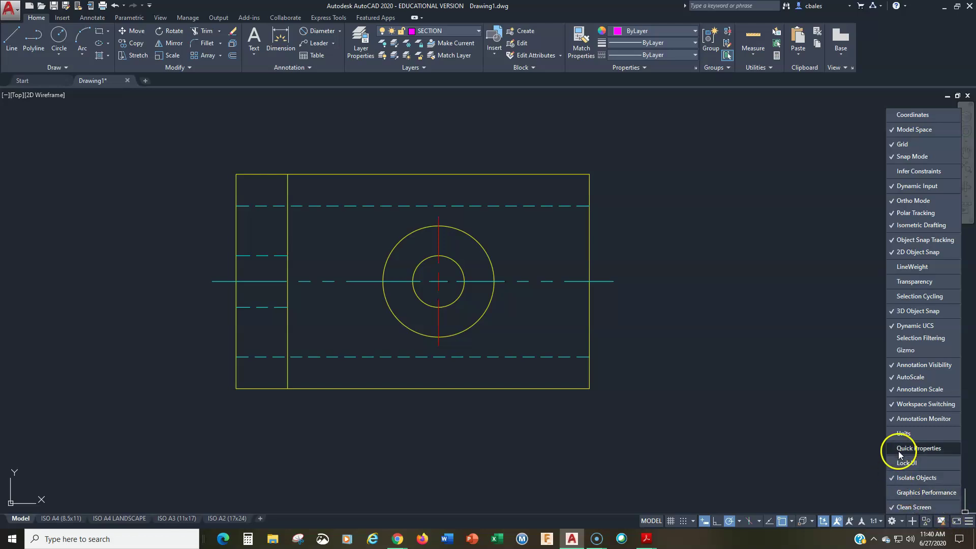
{"action": "left_click", "coordinate": [913, 267]}
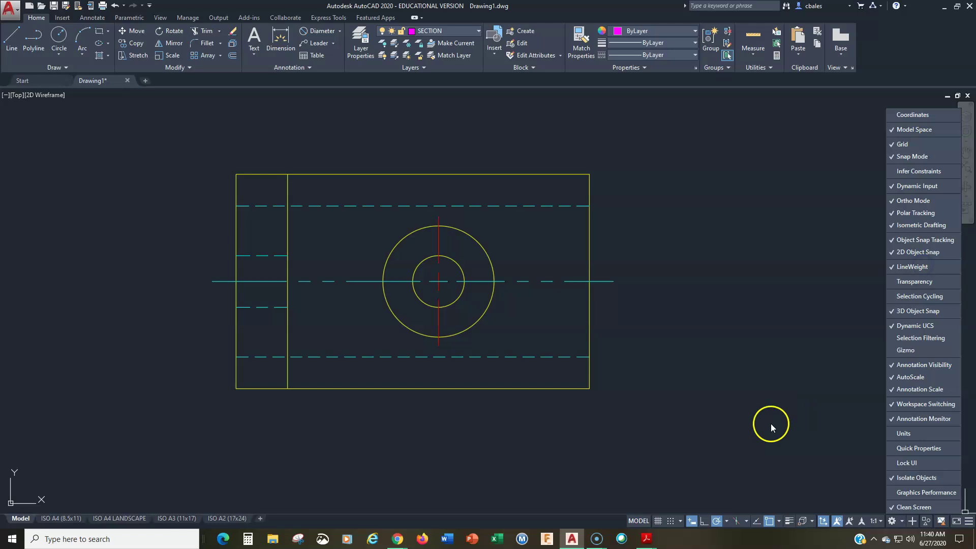
{"action": "left_click", "coordinate": [787, 467]}
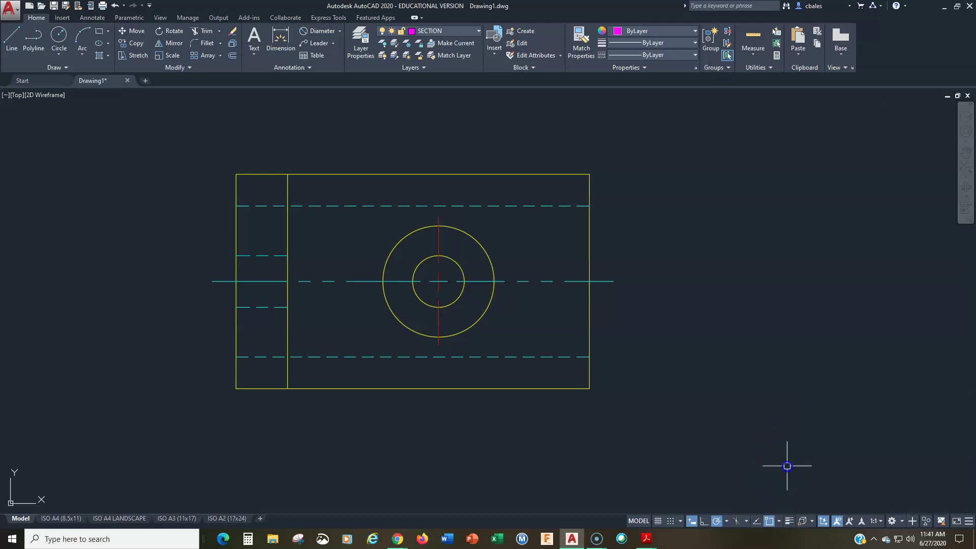
{"action": "left_click", "coordinate": [791, 520]}
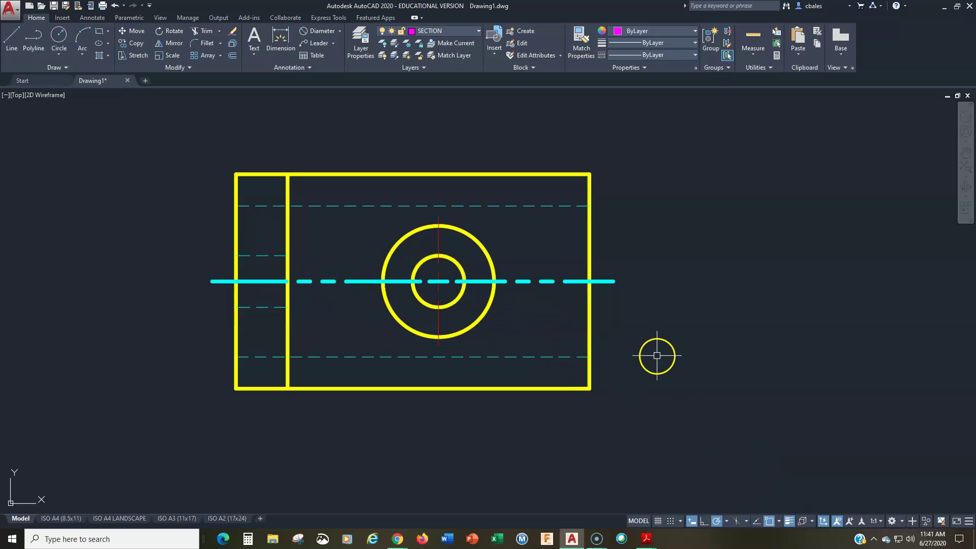
Step: Check the line thicknesses across all three views, and turn the lineweight display off
{"action": "scroll", "coordinate": [658, 356], "scroll_direction": "down", "scroll_amount": 3}
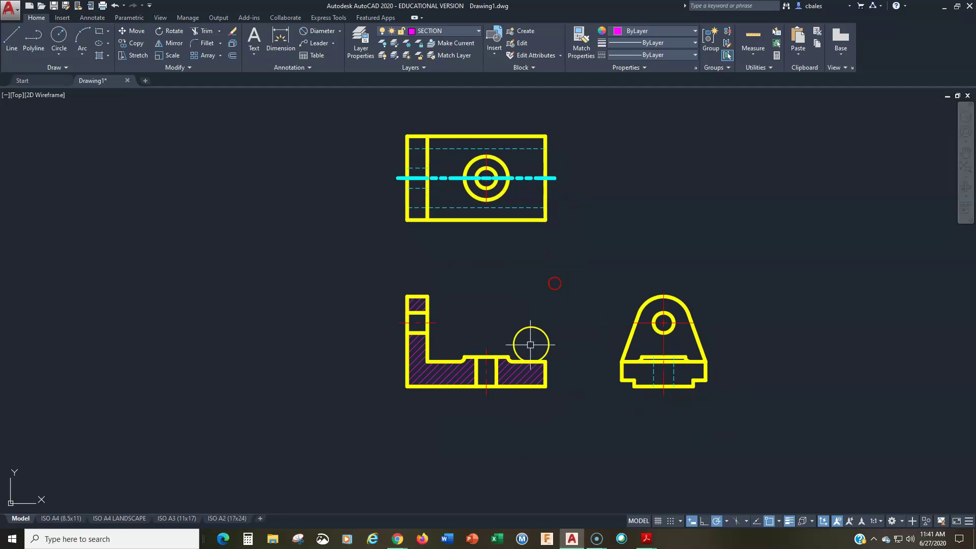
{"action": "scroll", "coordinate": [504, 373], "scroll_direction": "up", "scroll_amount": 3}
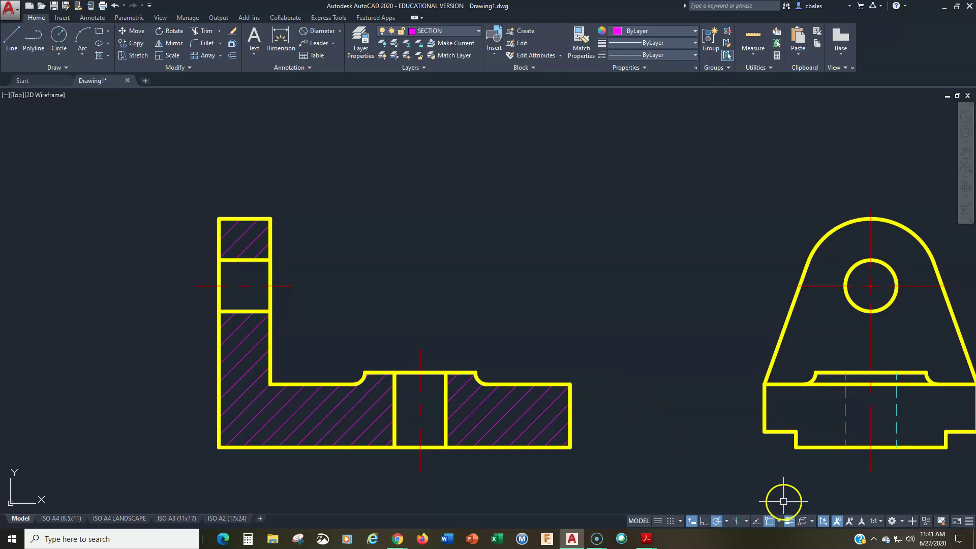
{"action": "left_click", "coordinate": [790, 521]}
Step: Thaw the DIMENSION layer and make CUTTING PLANE the current layer
{"action": "middle_click_drag", "start_coordinate": [422, 233], "coordinate": [470, 427]}
{"action": "middle_click_drag", "start_coordinate": [427, 251], "coordinate": [414, 421]}
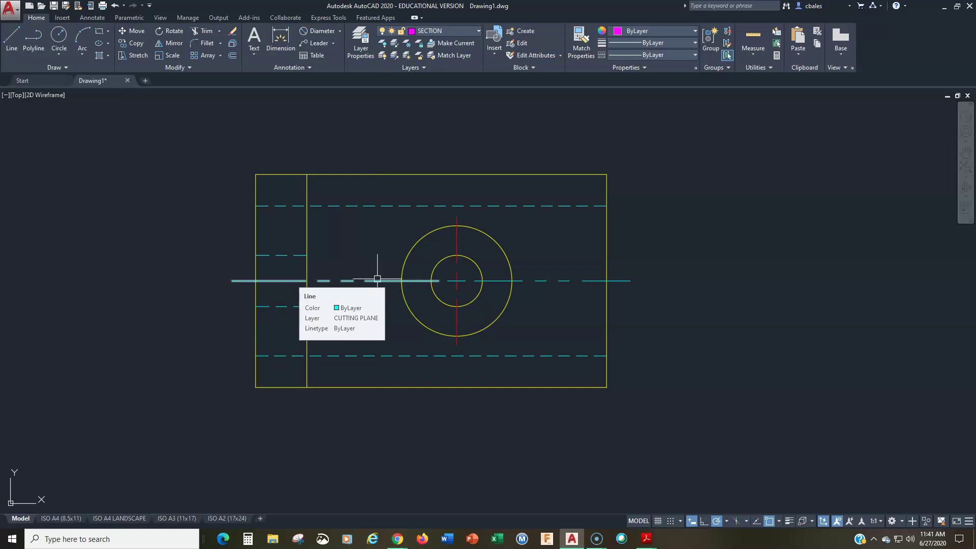
{"action": "left_click", "coordinate": [454, 33]}
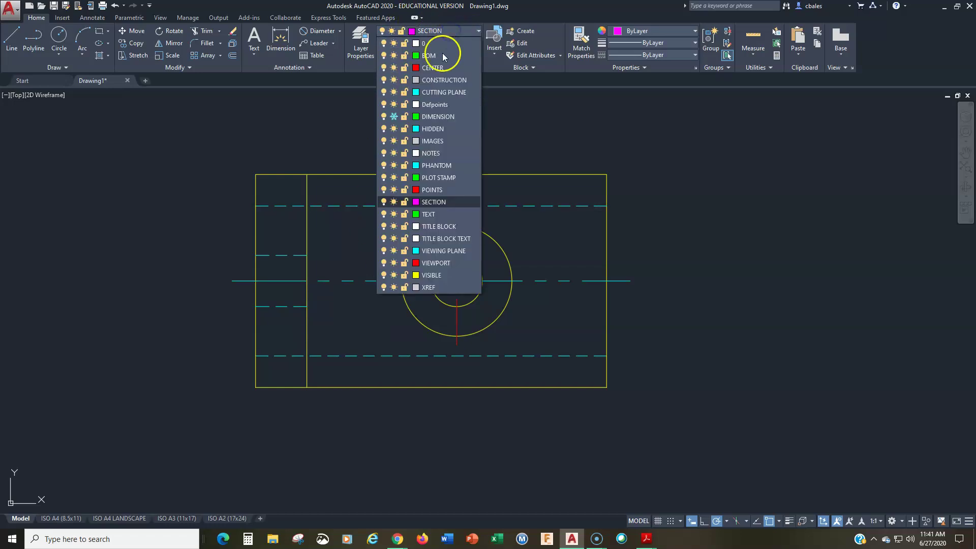
{"action": "left_click", "coordinate": [394, 117]}
{"action": "left_click", "coordinate": [394, 117]}
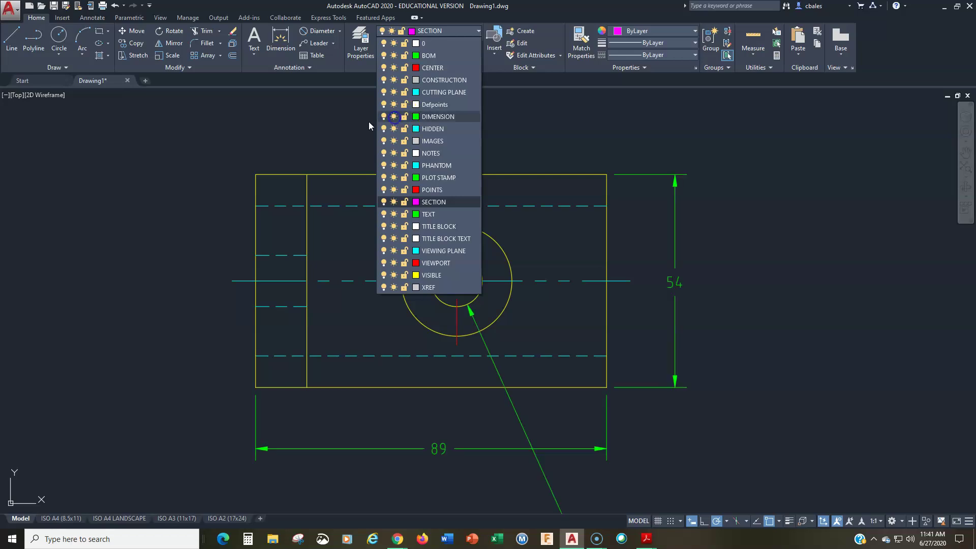
{"action": "left_click", "coordinate": [174, 204]}
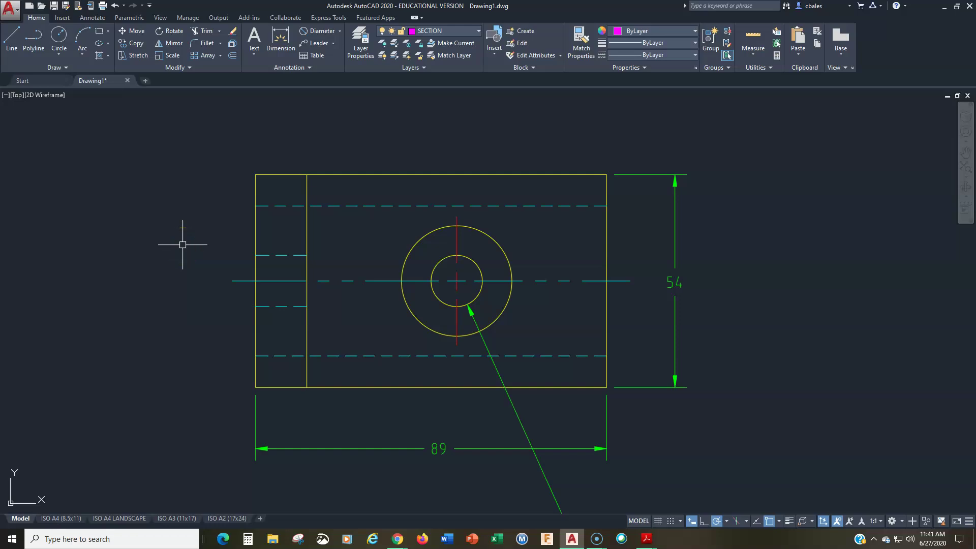
{"action": "left_click", "coordinate": [439, 30]}
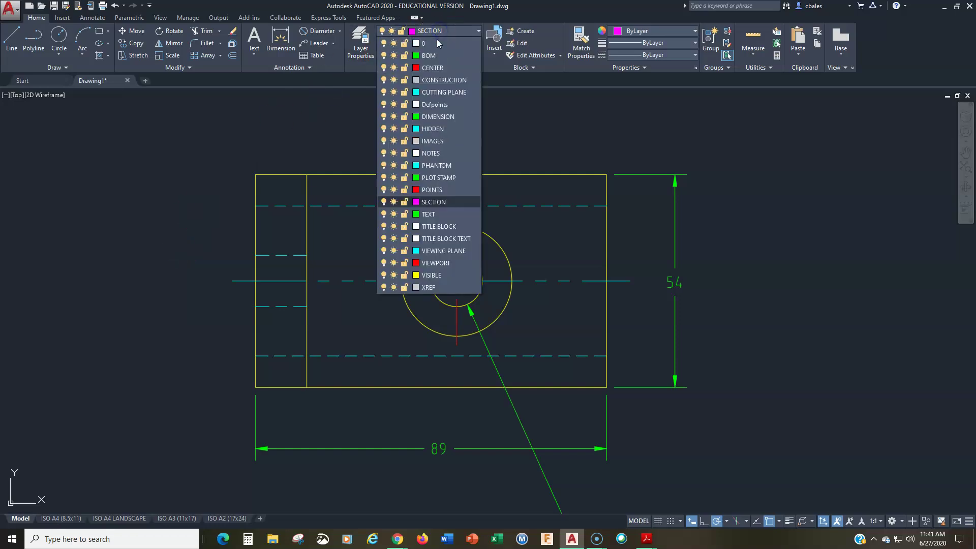
{"action": "left_click", "coordinate": [439, 95]}
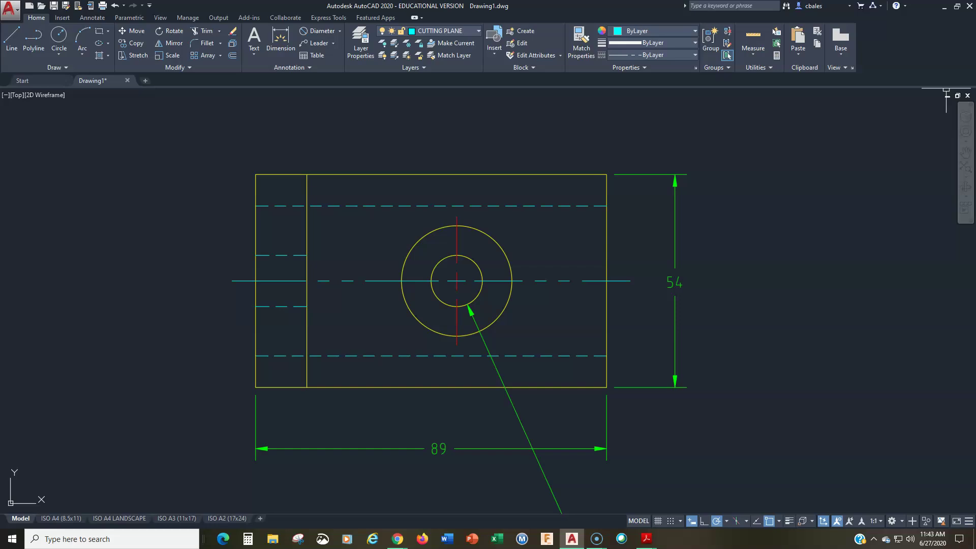
Step: Switch to Acrobat Reader and examine the Cutoff Holder drawing and the department standards' section view rules for cutting-plane arrowheads and extensions
{"action": "mouse_move", "coordinate": [975, 10]}
{"action": "left_mouse_down"}
{"action": "mouse_move", "coordinate": [521, 7]}
{"action": "mouse_move", "coordinate": [456, 17]}
{"action": "left_mouse_up"}
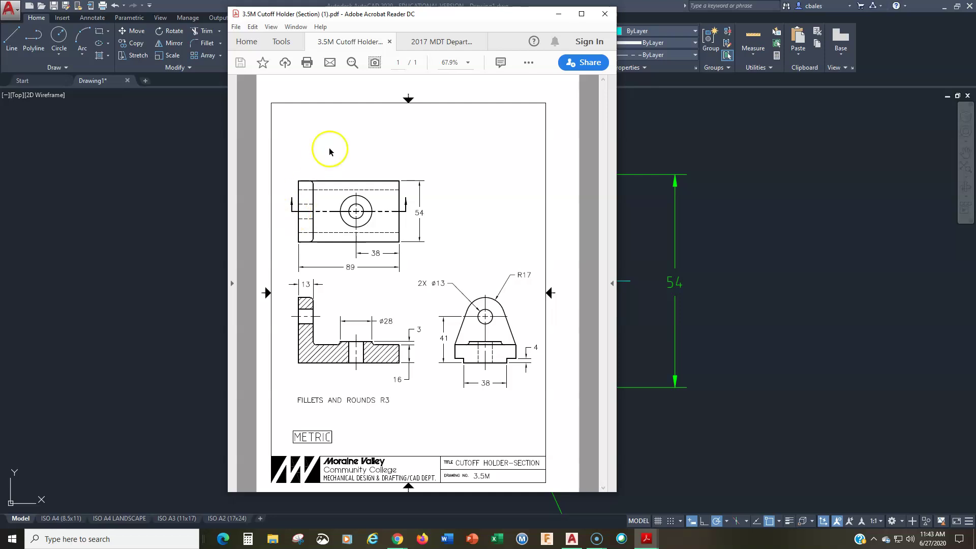
{"action": "left_click", "coordinate": [439, 42]}
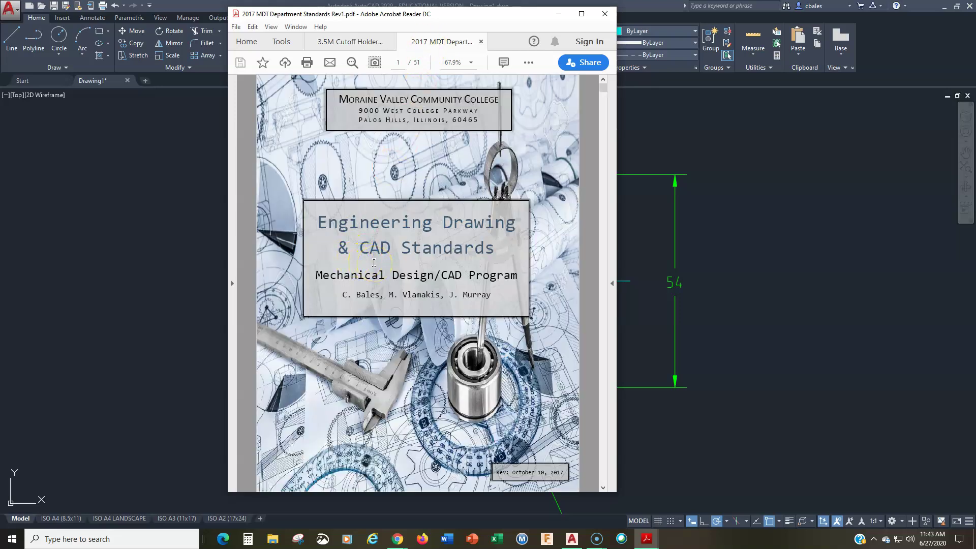
{"action": "scroll", "coordinate": [374, 265], "scroll_direction": "down", "scroll_amount": 2}
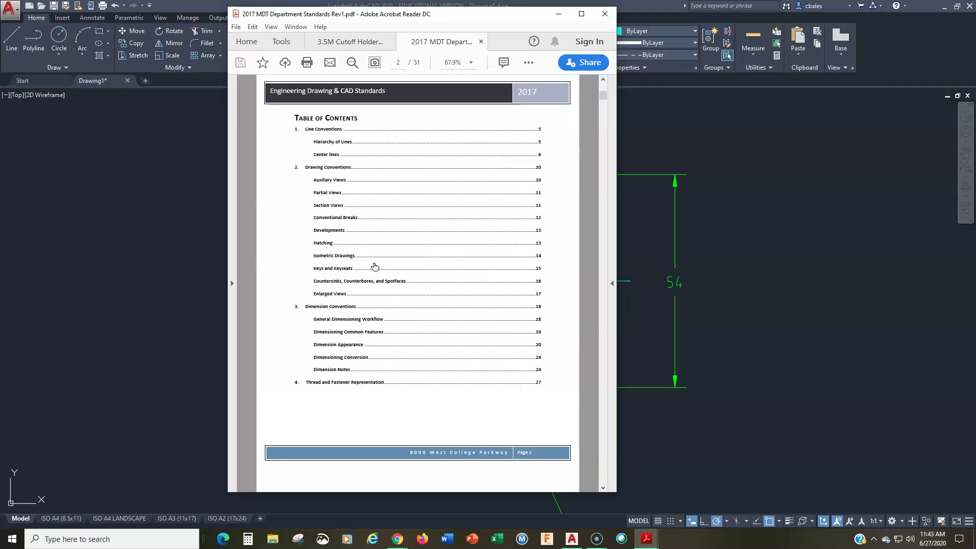
{"action": "scroll", "coordinate": [374, 265], "scroll_direction": "up", "scroll_amount": 2}
{"action": "scroll", "coordinate": [371, 255], "scroll_direction": "down", "scroll_amount": 2}
{"action": "left_click", "coordinate": [536, 206]}
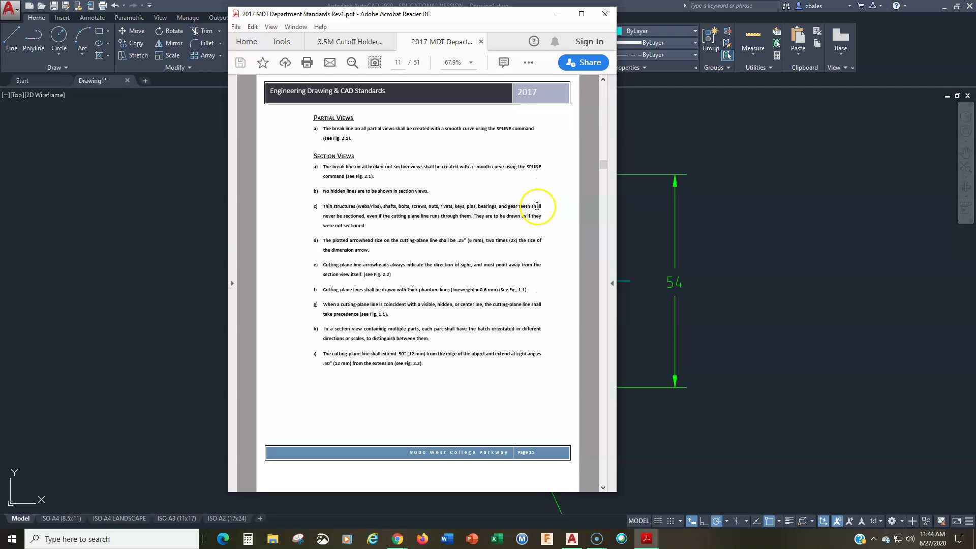
{"action": "scroll", "coordinate": [377, 293], "scroll_direction": "down", "scroll_amount": 2}
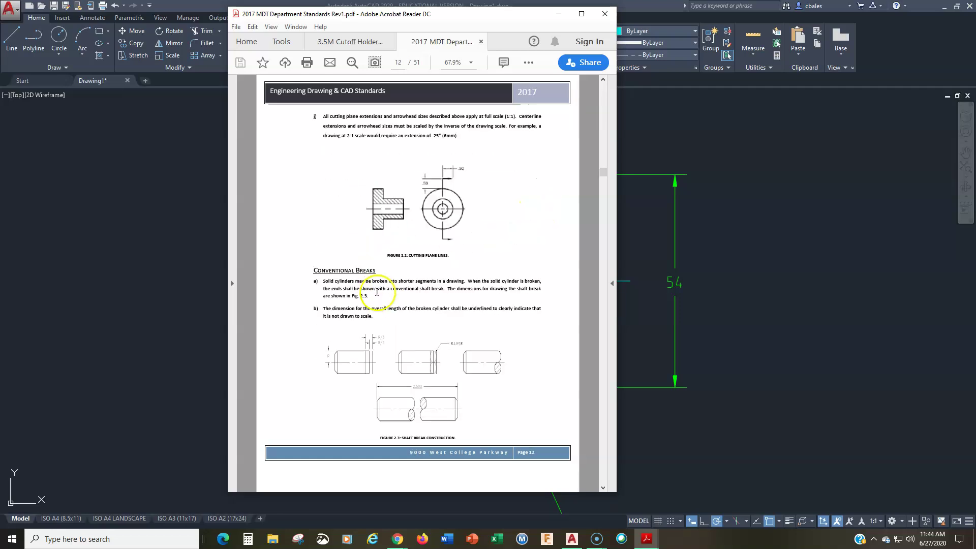
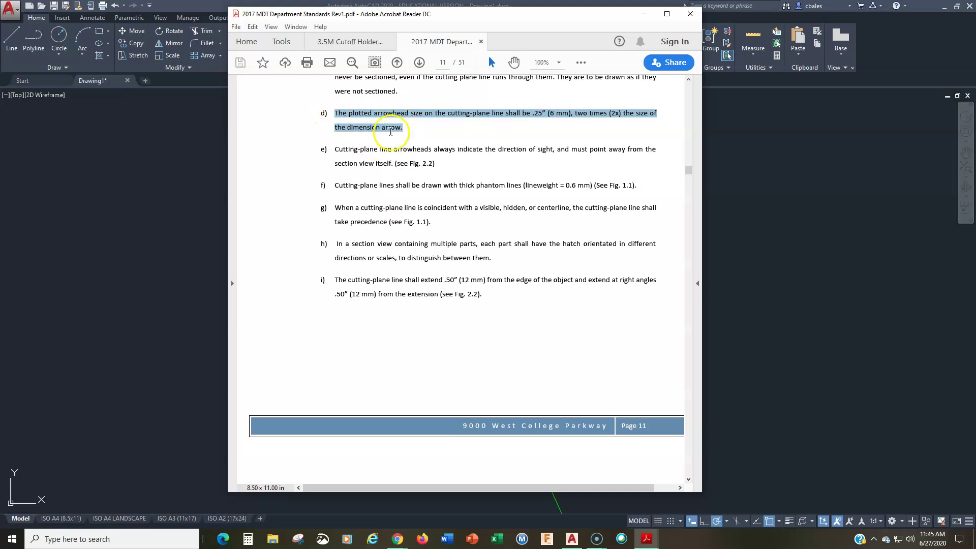
{"action": "left_click", "coordinate": [357, 44]}
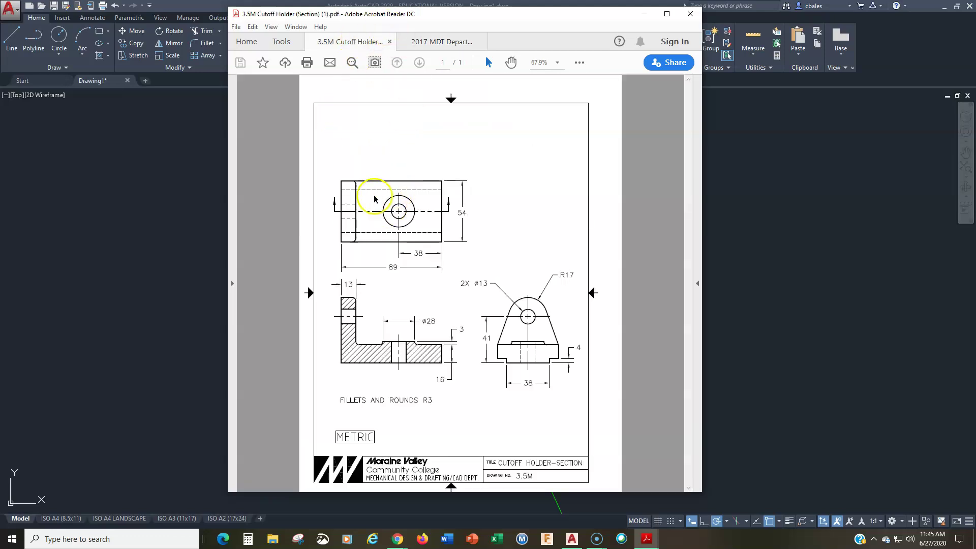
{"action": "left_click_drag", "start_coordinate": [449, 18], "coordinate": [975, 60]}
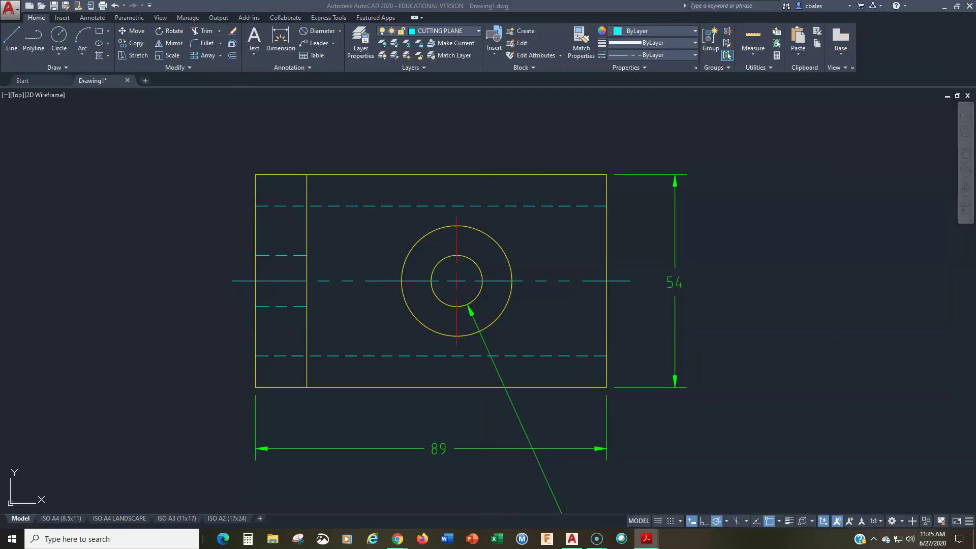
Step: Switch back to AutoCAD and draw a vertical, upward-pointing ISO-LEADER multileader left of the top view, discarding its trial text
{"action": "left_click", "coordinate": [189, 181]}
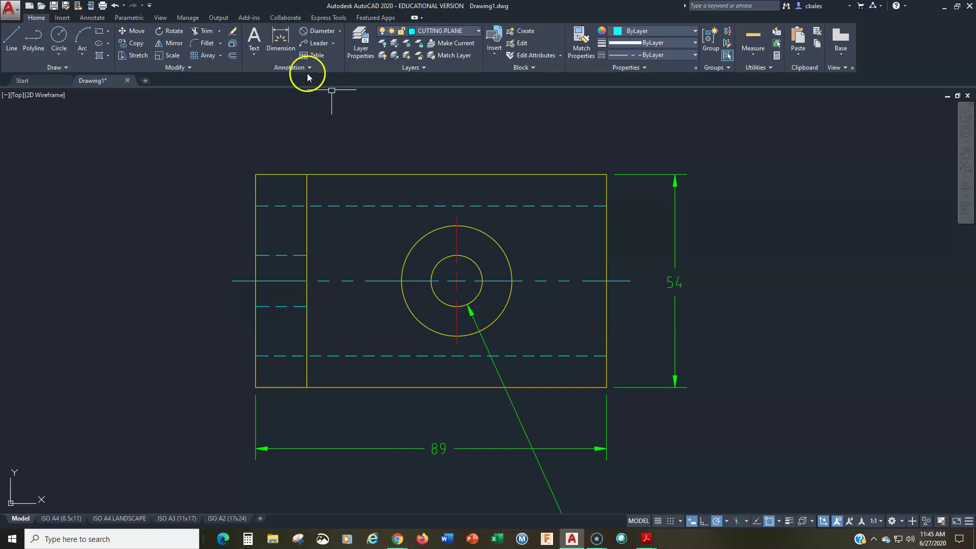
{"action": "left_click", "coordinate": [92, 18]}
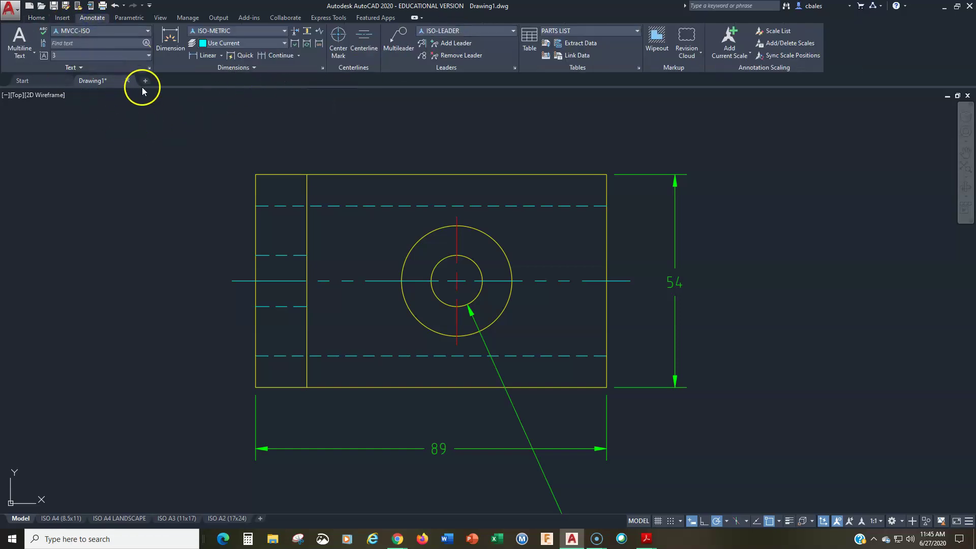
{"action": "left_click", "coordinate": [401, 40]}
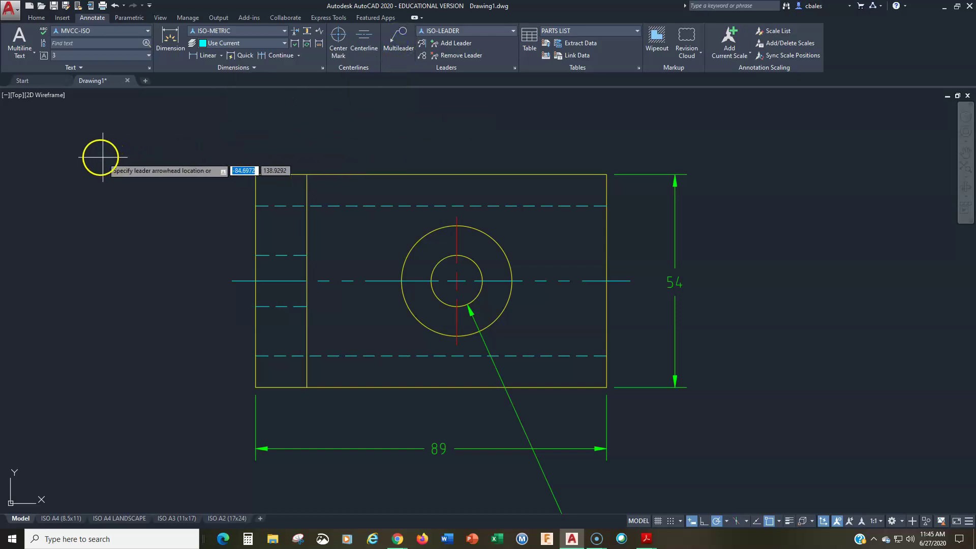
{"action": "left_click", "coordinate": [120, 177]}
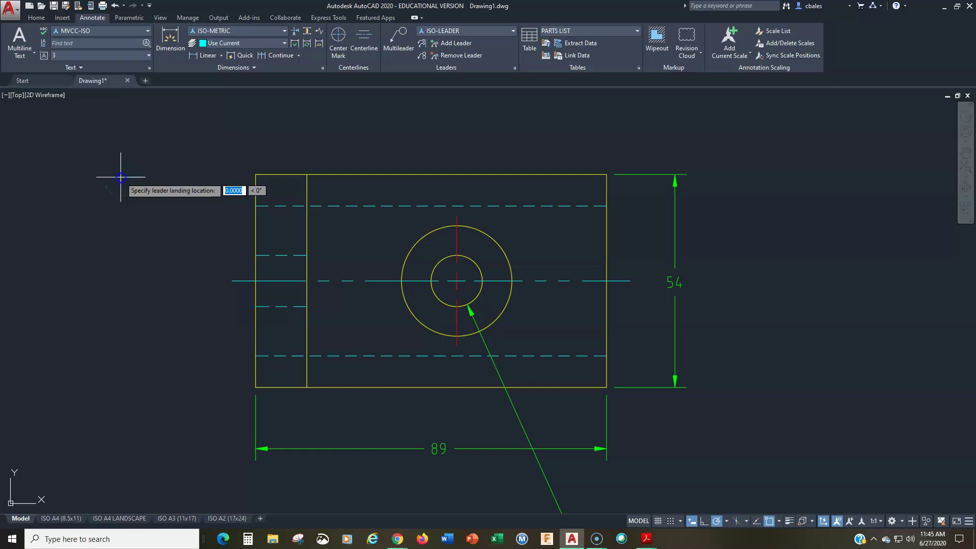
{"action": "left_click", "coordinate": [120, 316]}
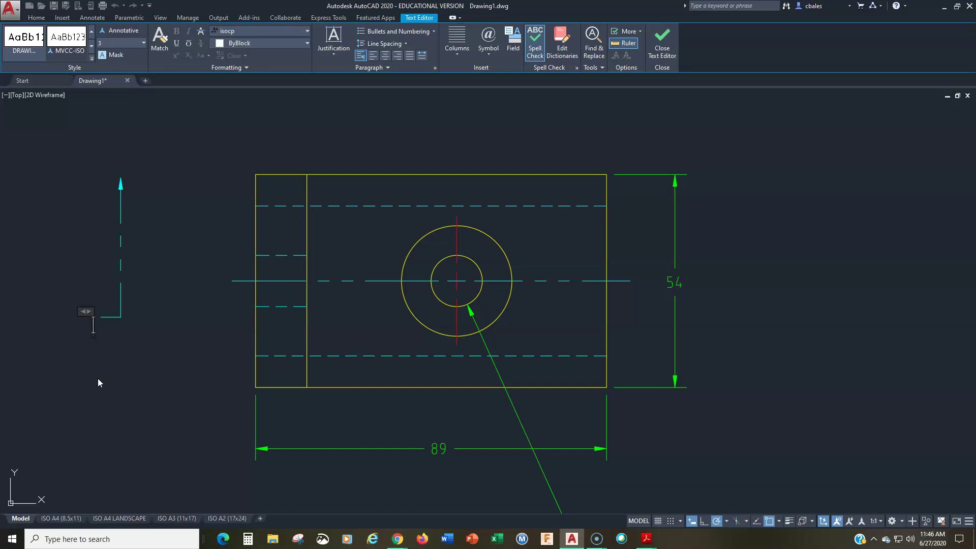
{"action": "type", "text": "CVXCVXC"}
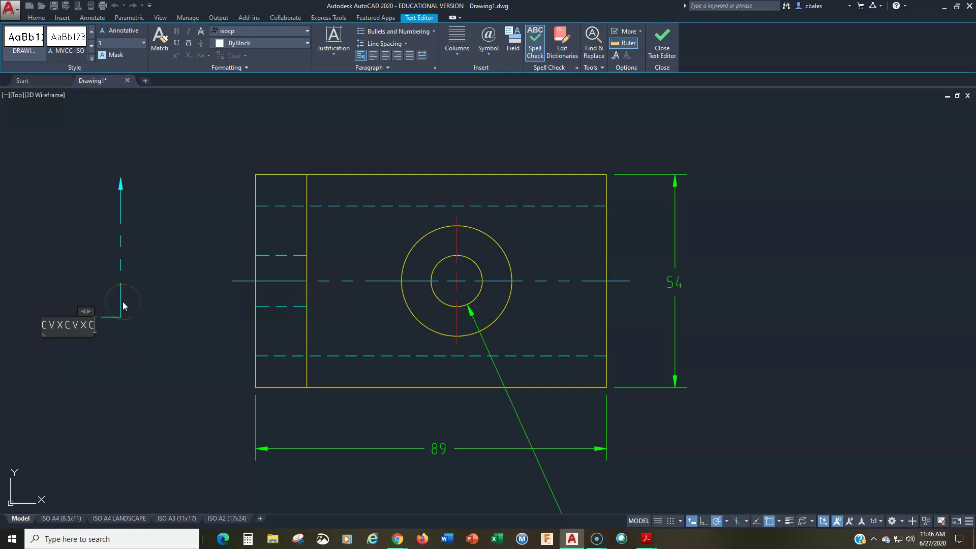
{"action": "key", "text": "Escape"}
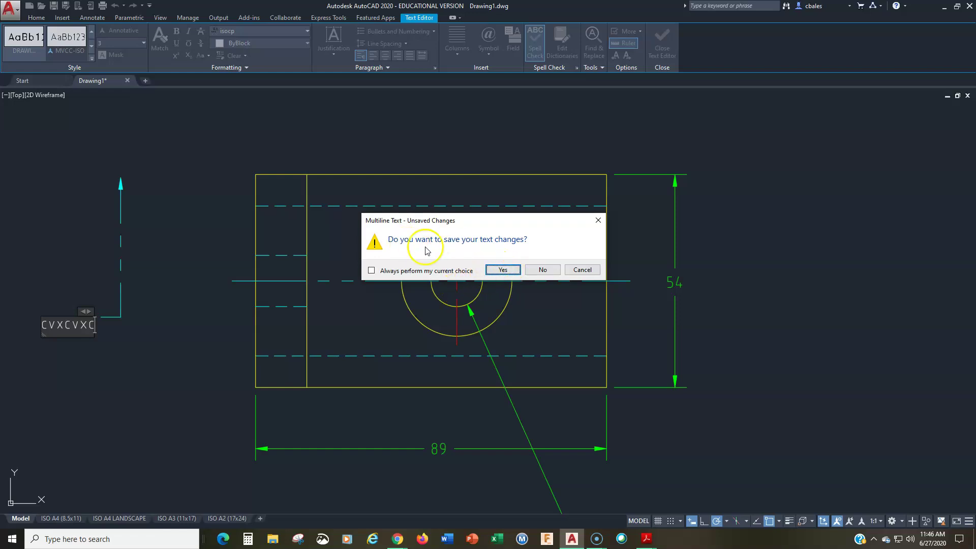
{"action": "left_click", "coordinate": [541, 270]}
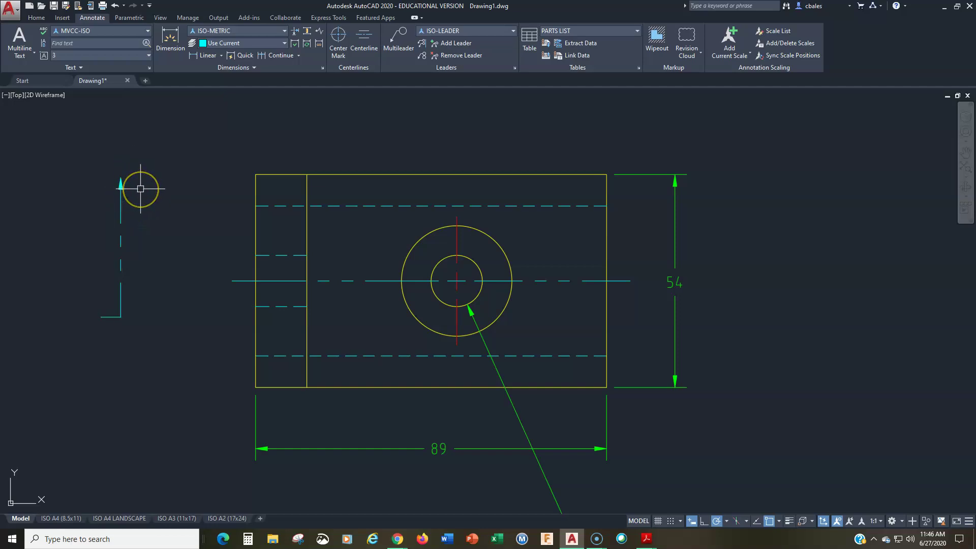
Step: Delete the trial multileader left of the top view
{"action": "left_click", "coordinate": [147, 163]}
{"action": "left_click", "coordinate": [83, 350]}
{"action": "key", "text": "Delete"}
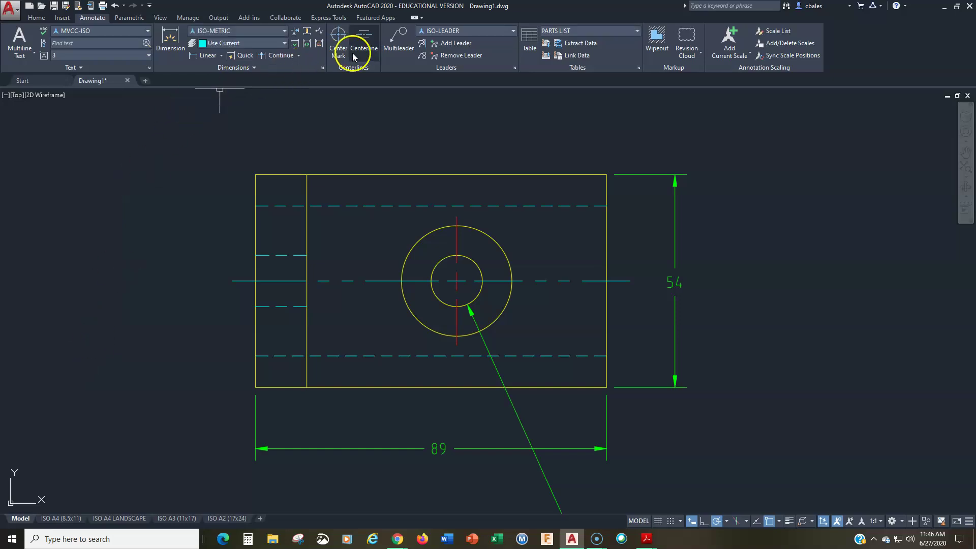
Step: Draw a vertical, upward-pointing ISO-LEADER multileader without text left of the top view
{"action": "left_click", "coordinate": [395, 47]}
{"action": "left_click", "coordinate": [119, 176]}
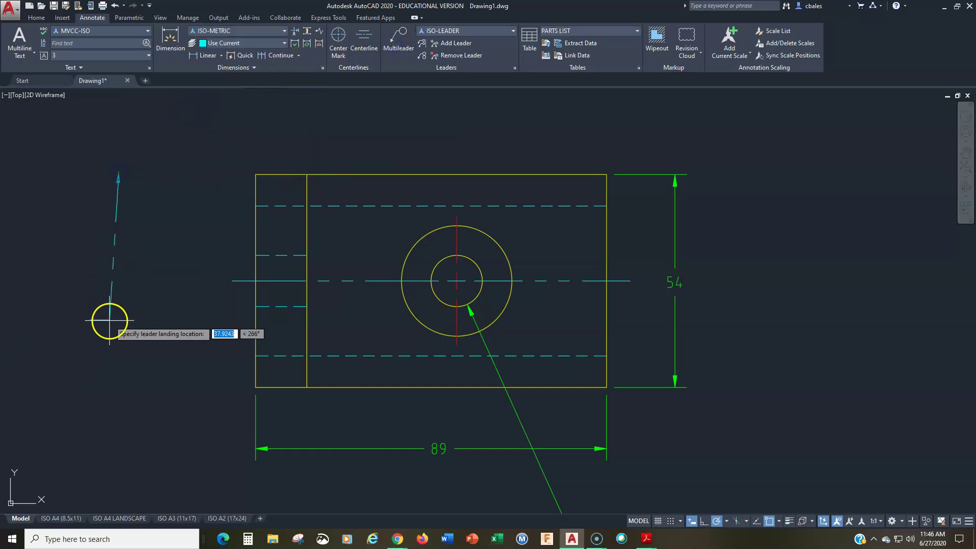
{"action": "left_click", "coordinate": [119, 327]}
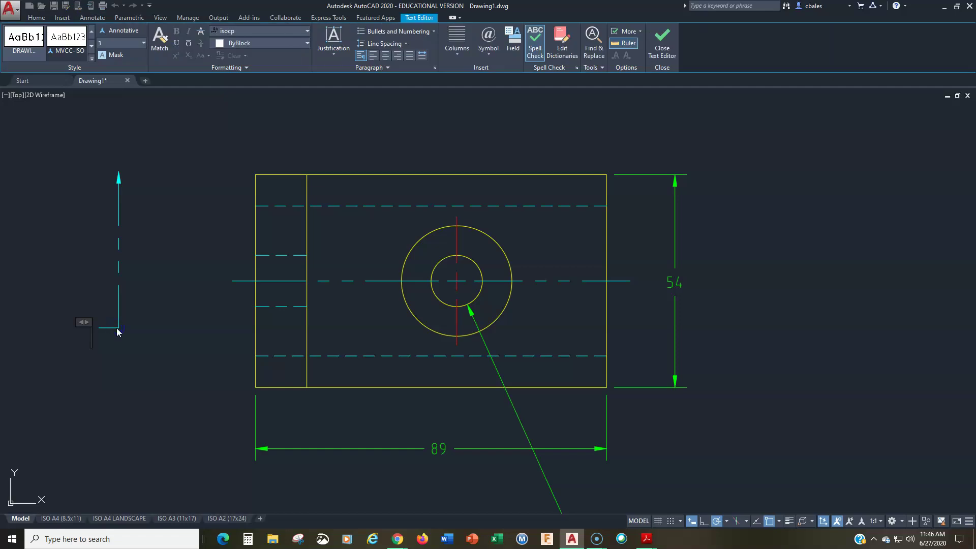
{"action": "left_click", "coordinate": [170, 352]}
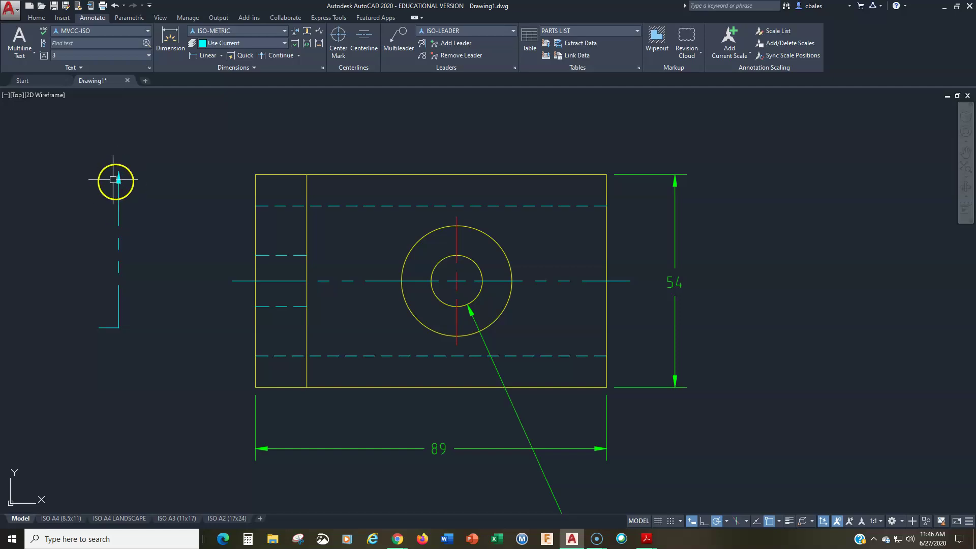
{"action": "left_click", "coordinate": [121, 206]}
{"action": "left_click", "coordinate": [103, 329]}
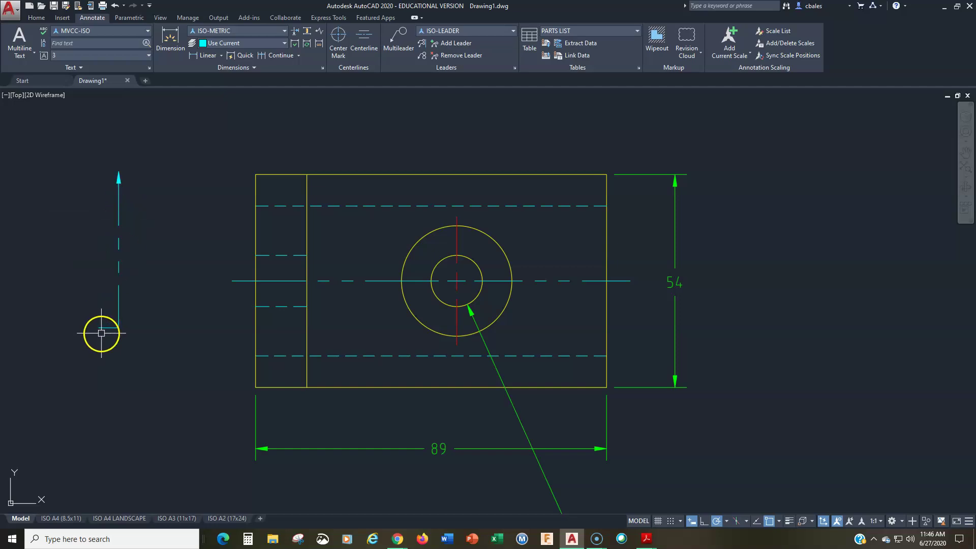
{"action": "left_click", "coordinate": [115, 358]}
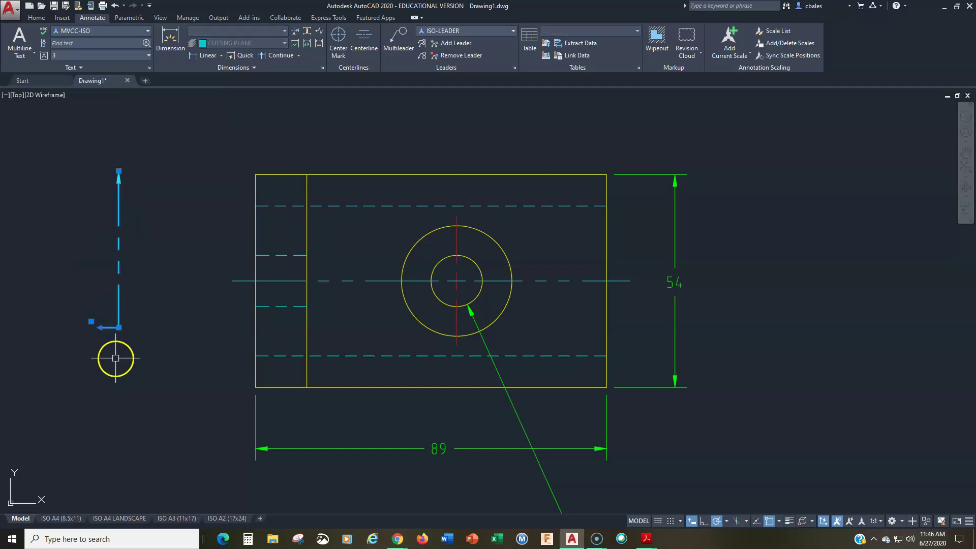
{"action": "key", "text": "Escape"}
{"action": "left_click", "coordinate": [98, 148]}
{"action": "left_click", "coordinate": [146, 213]}
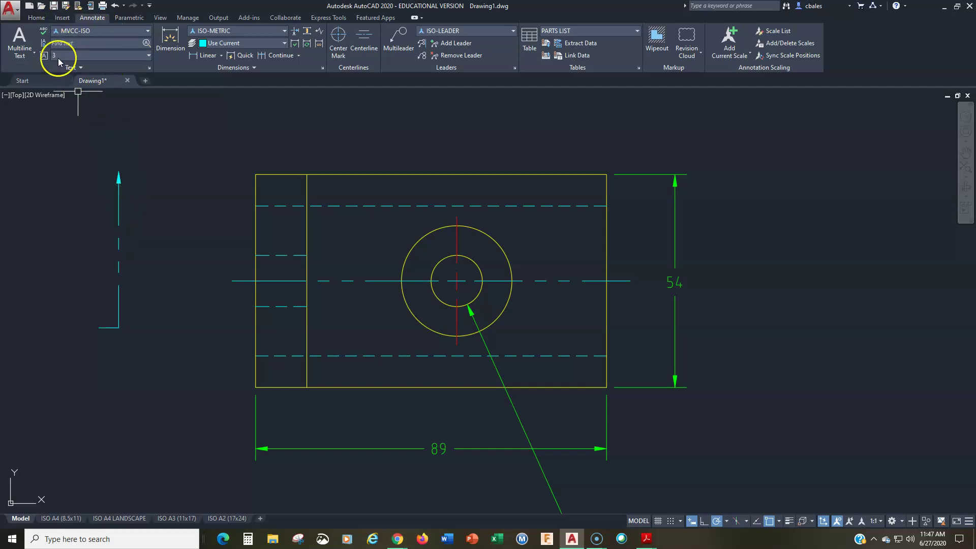
Step: Explode the multileader left of the top view into separate arrowhead and line objects
{"action": "left_click", "coordinate": [35, 18]}
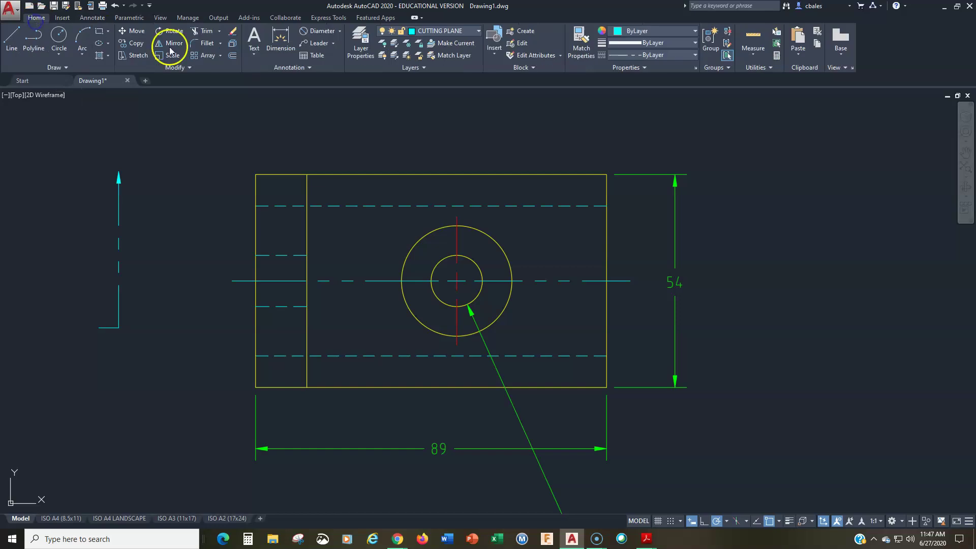
{"action": "left_click", "coordinate": [233, 47]}
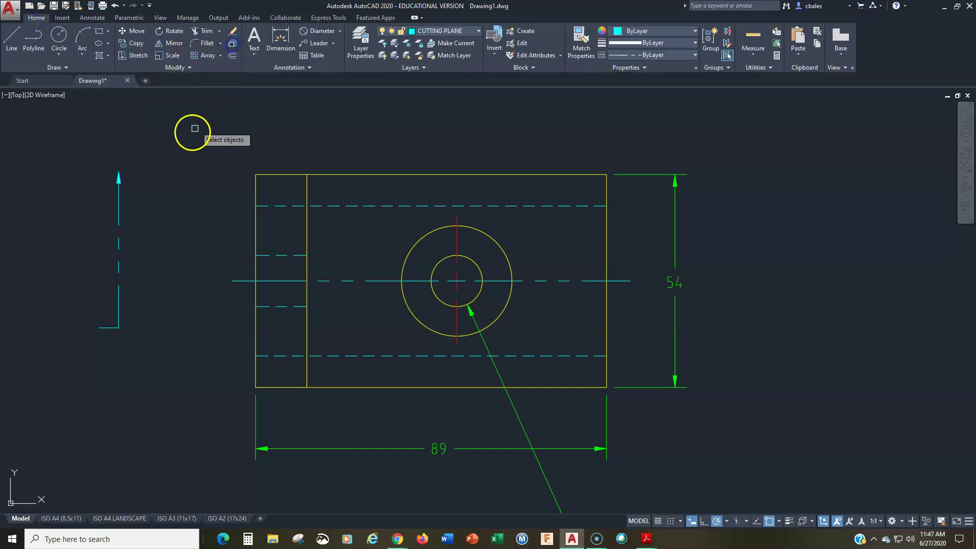
{"action": "left_click", "coordinate": [168, 143]}
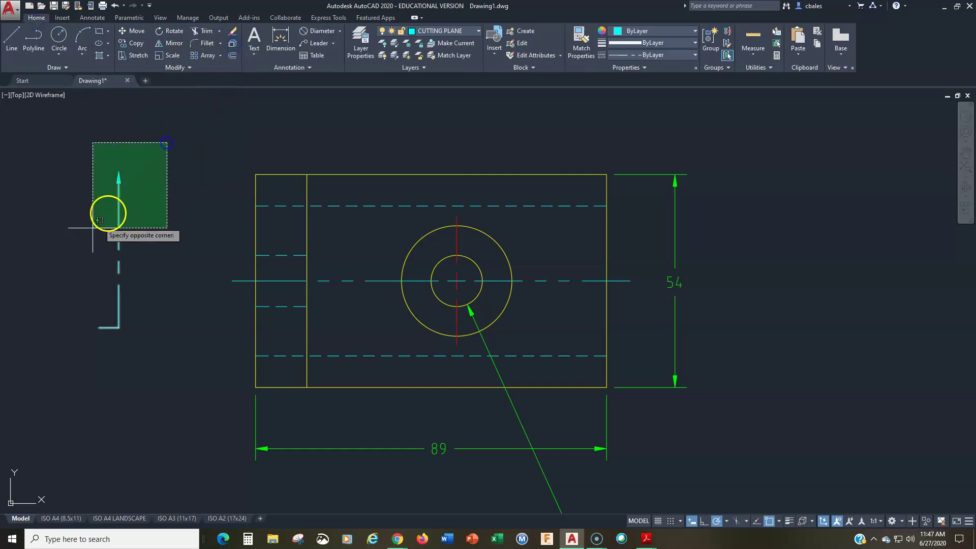
{"action": "left_click", "coordinate": [61, 265]}
{"action": "key", "text": "Return"}
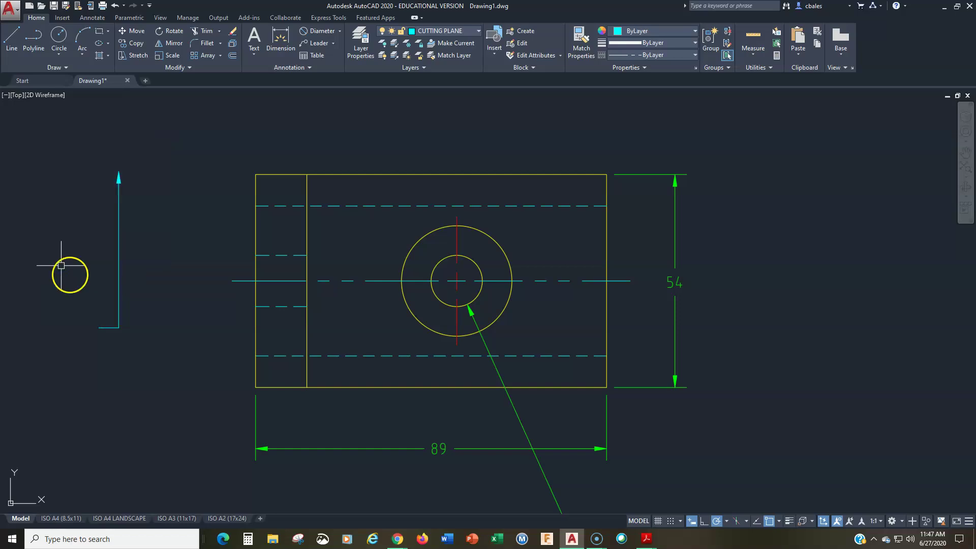
{"action": "left_click", "coordinate": [119, 232]}
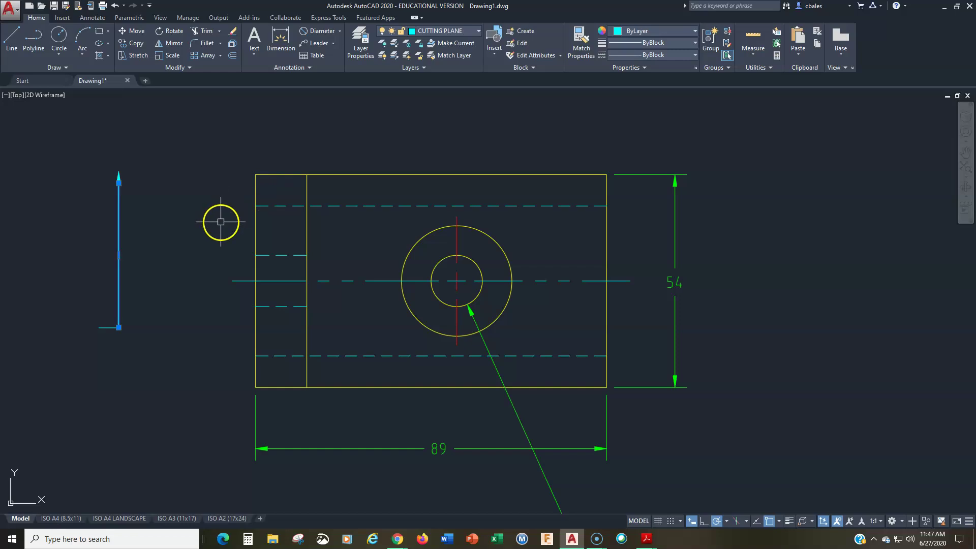
{"action": "key", "text": "Escape"}
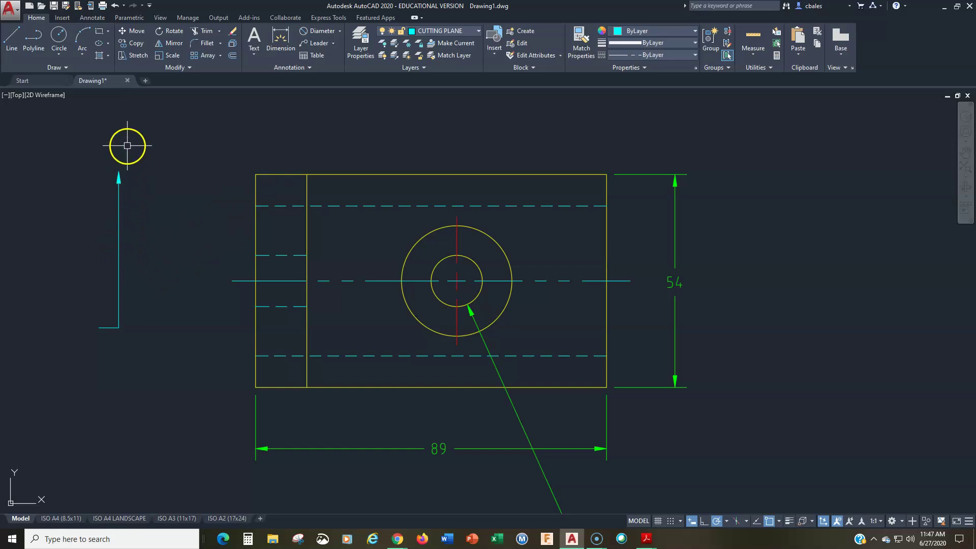
Step: Set the color, lineweight and linetype of the exploded leader's vertical line to ByLayer
{"action": "left_click", "coordinate": [118, 217]}
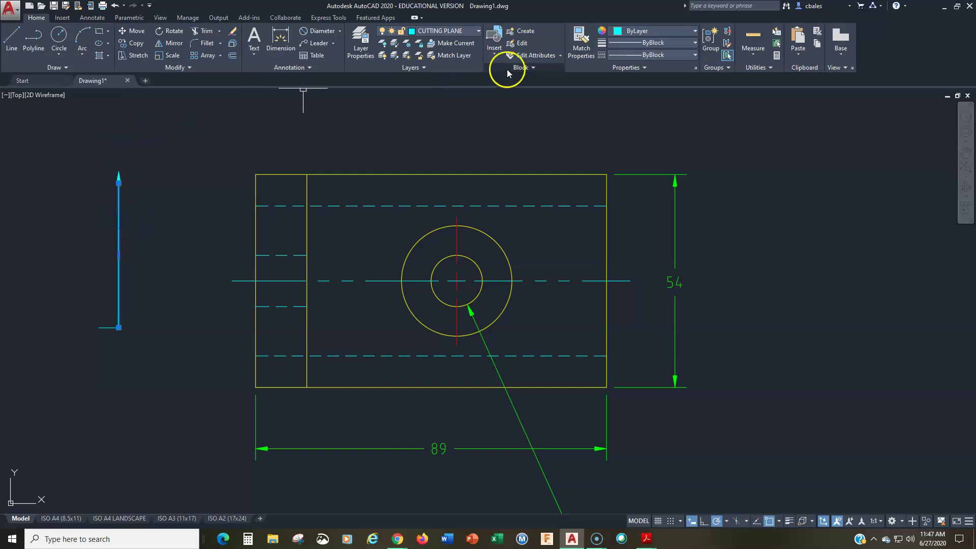
{"action": "left_click", "coordinate": [647, 31]}
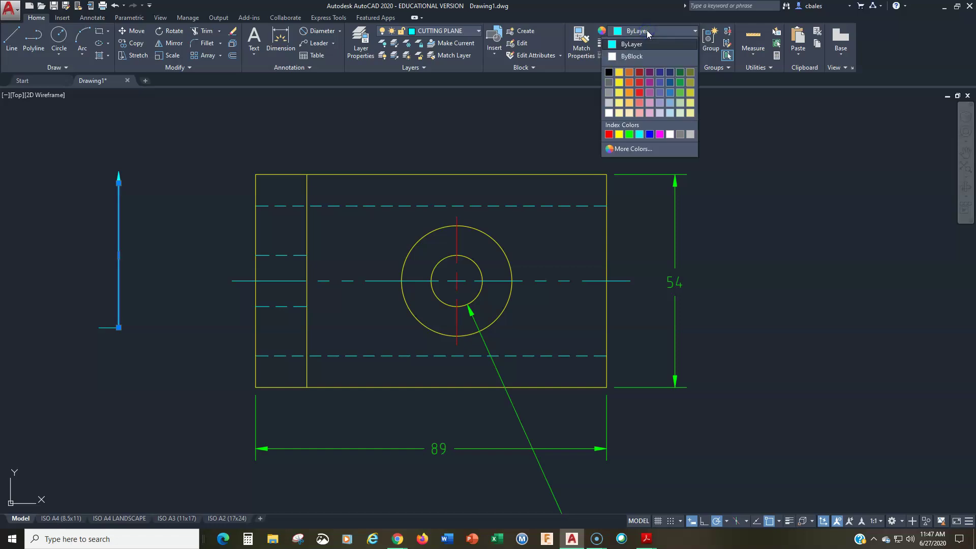
{"action": "left_click", "coordinate": [632, 46]}
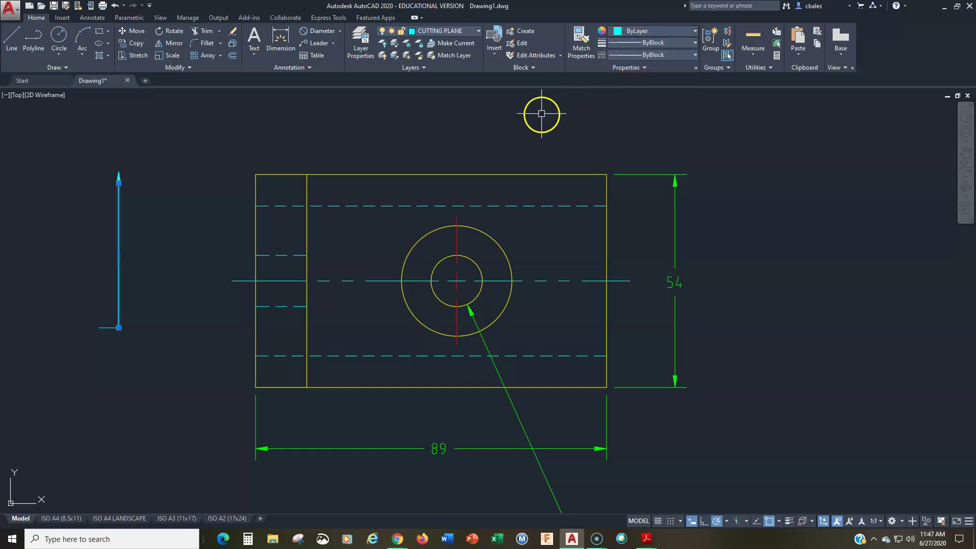
{"action": "left_click", "coordinate": [629, 43]}
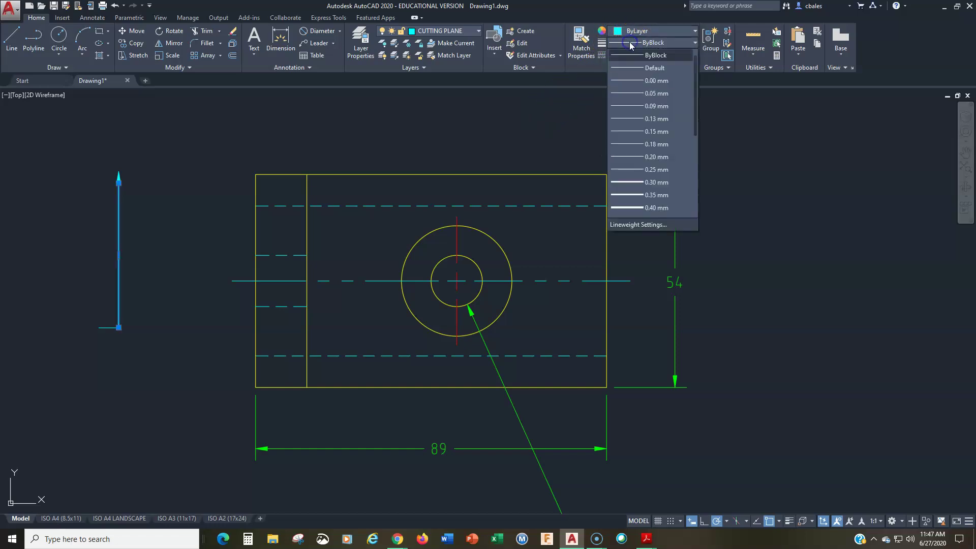
{"action": "scroll", "coordinate": [636, 99], "scroll_direction": "up", "scroll_amount": 1}
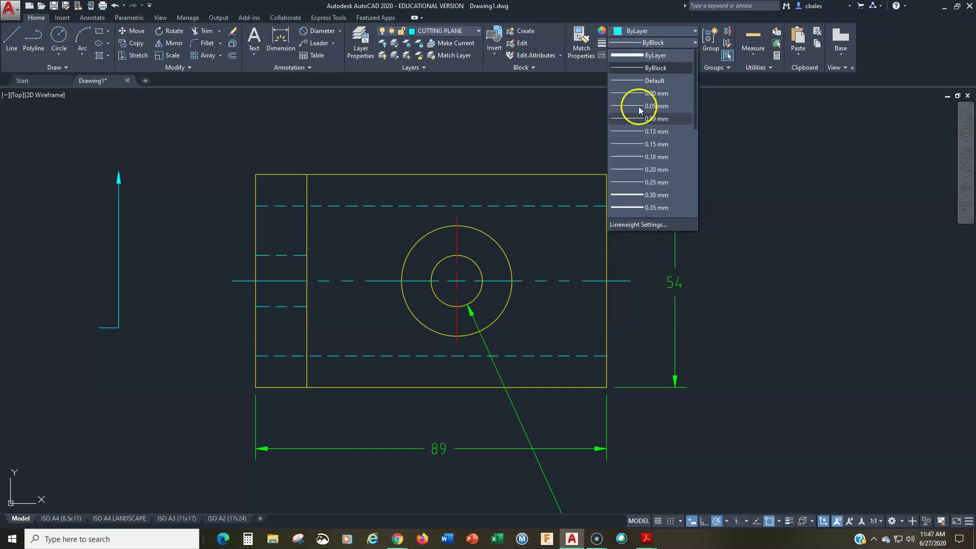
{"action": "left_click", "coordinate": [633, 53]}
{"action": "left_click", "coordinate": [644, 56]}
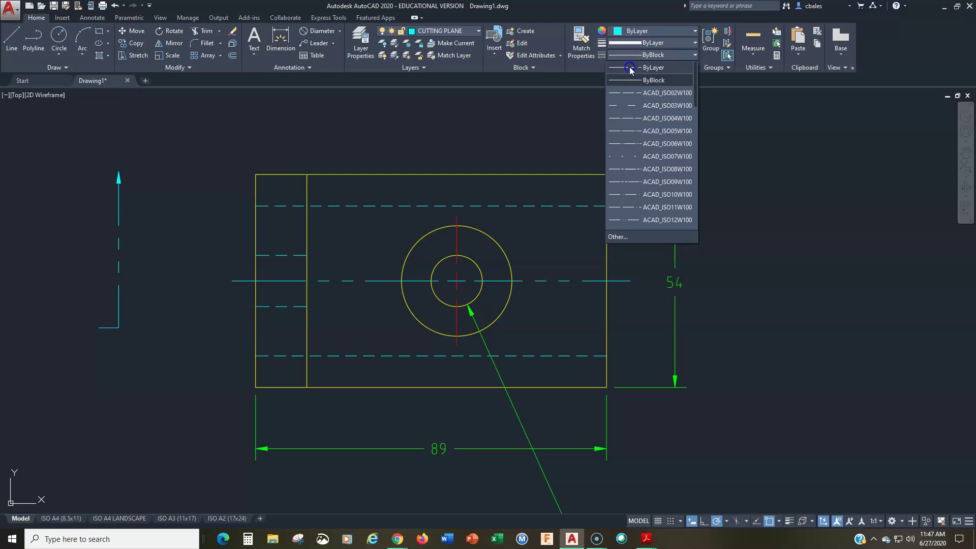
{"action": "left_click", "coordinate": [630, 67]}
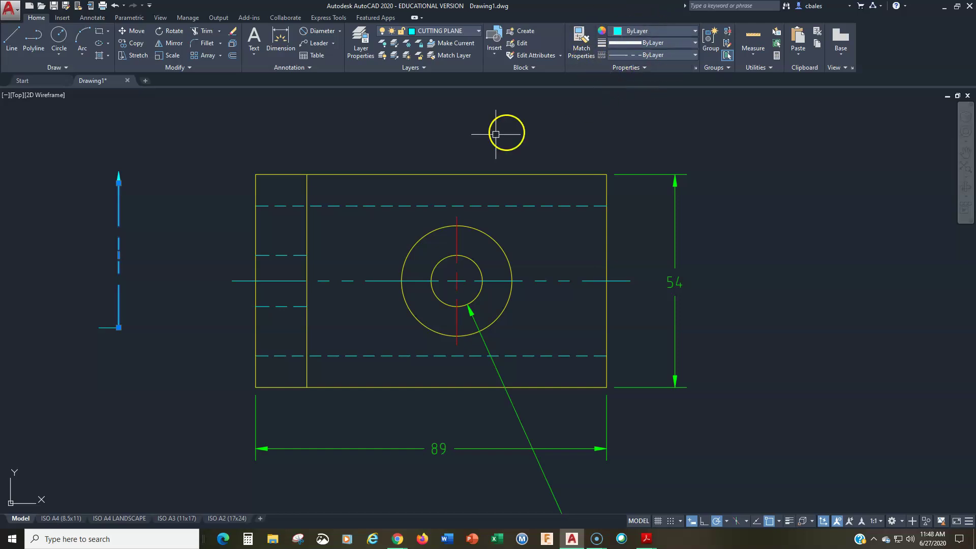
{"action": "key", "text": "Escape"}
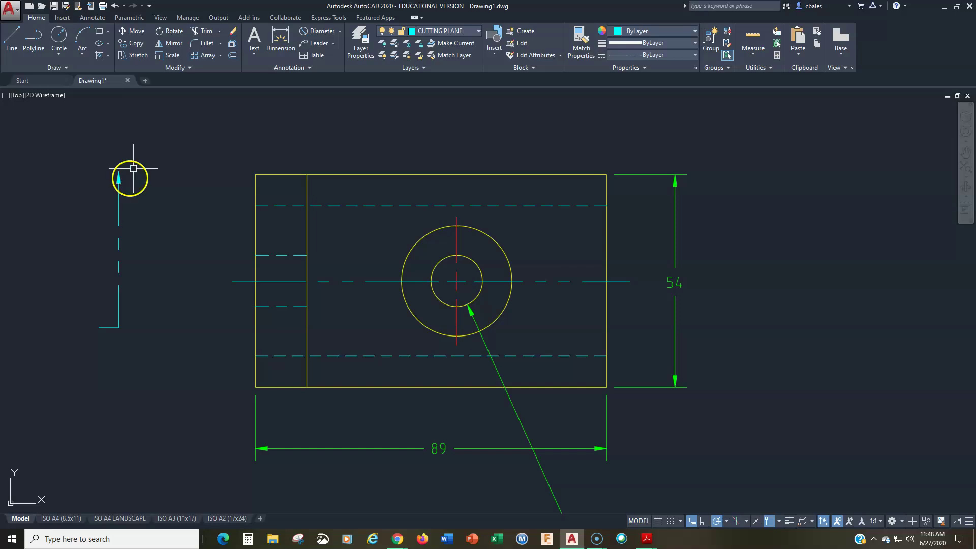
Step: Scale the exploded leader's arrowhead by a factor of 2, using its tip as the base point
{"action": "left_click", "coordinate": [173, 57]}
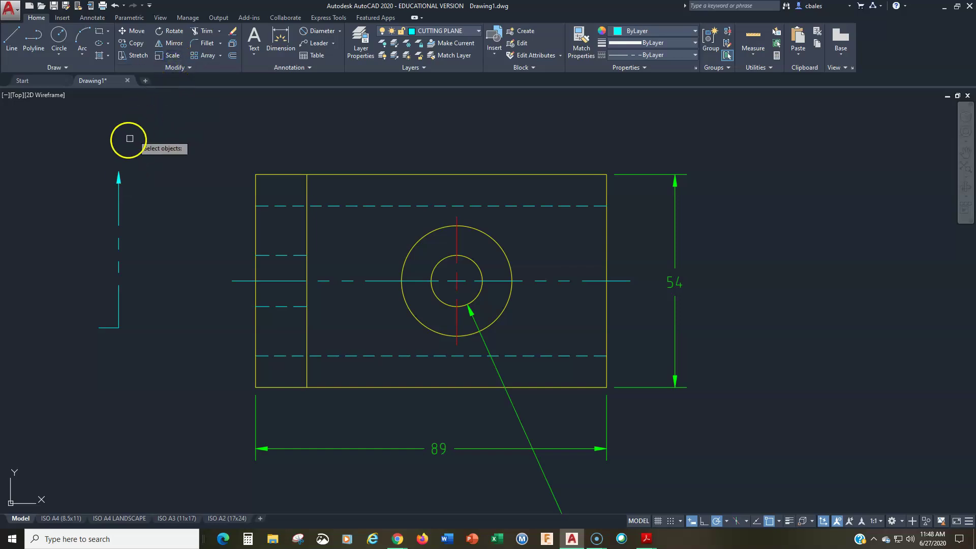
{"action": "left_click", "coordinate": [89, 153]}
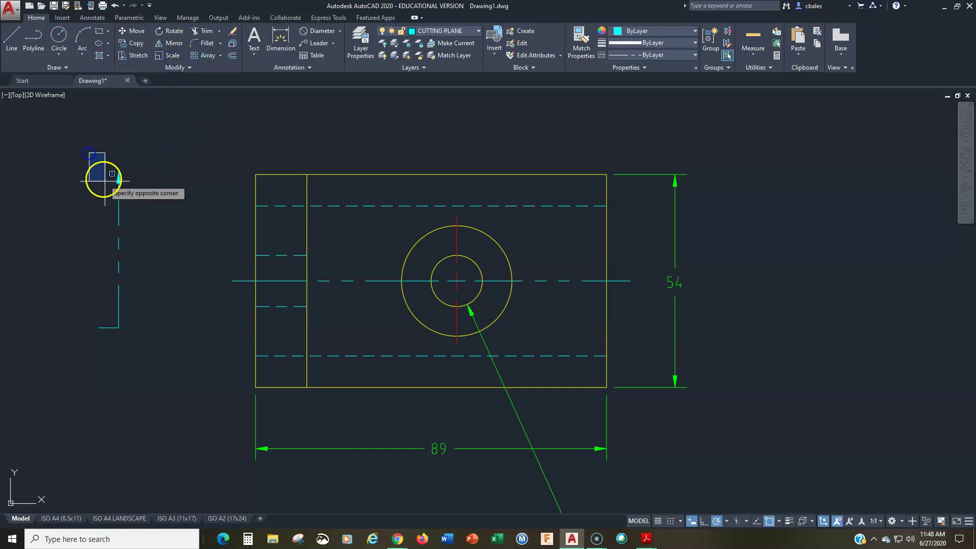
{"action": "left_click", "coordinate": [150, 213]}
{"action": "scroll", "coordinate": [317, 270], "scroll_direction": "up", "scroll_amount": 5}
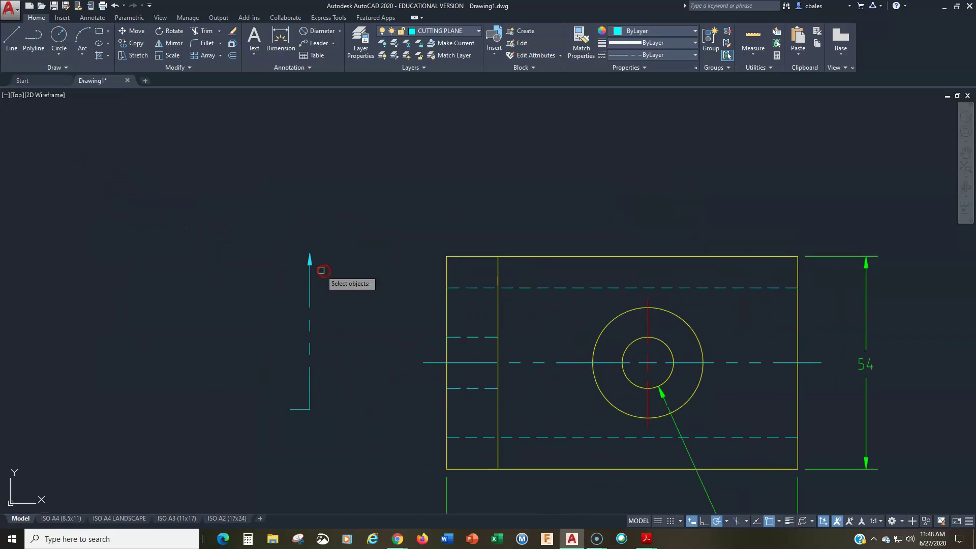
{"action": "middle_click_drag", "start_coordinate": [318, 270], "coordinate": [403, 253]}
{"action": "scroll", "coordinate": [400, 213], "scroll_direction": "down", "scroll_amount": 3}
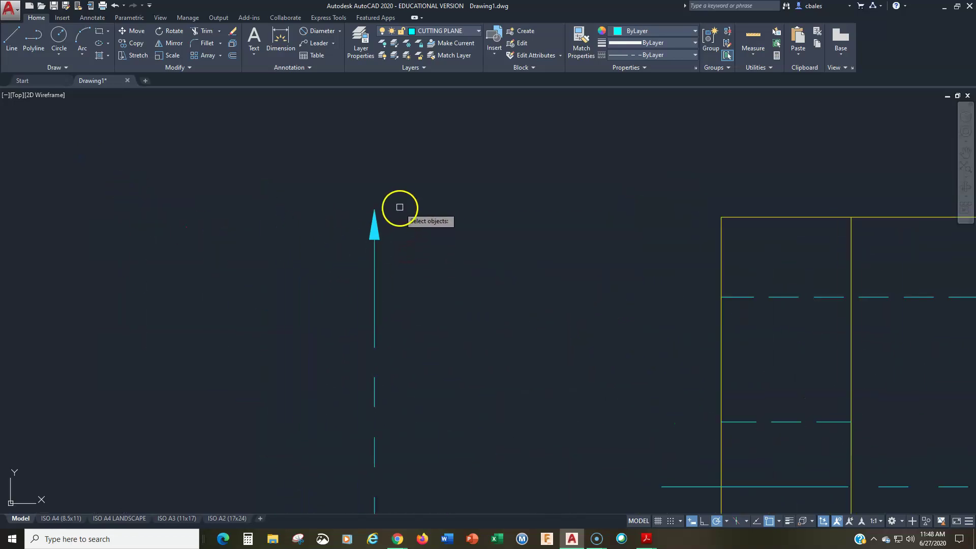
{"action": "key", "text": "Return"}
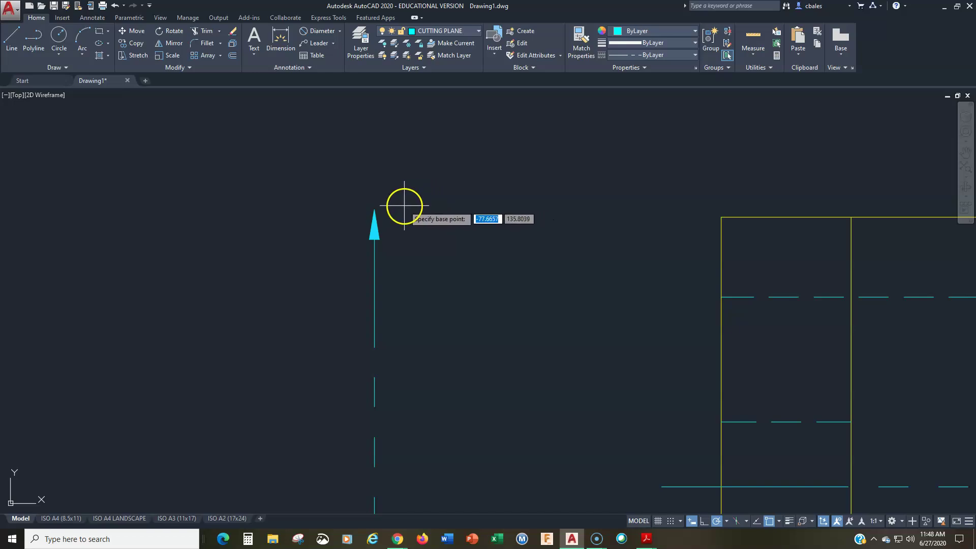
{"action": "left_click", "coordinate": [375, 209]}
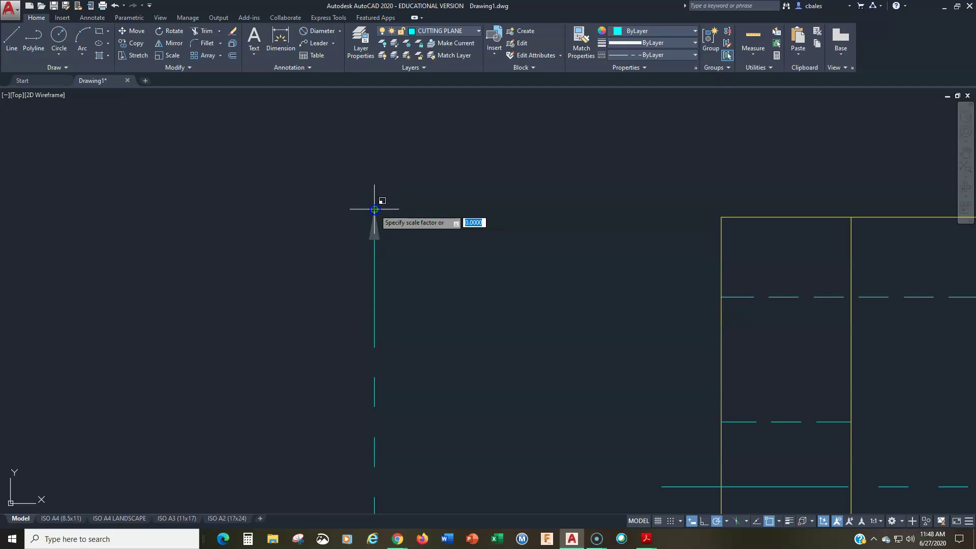
{"action": "type", "text": "2"}
{"action": "key", "text": "Return"}
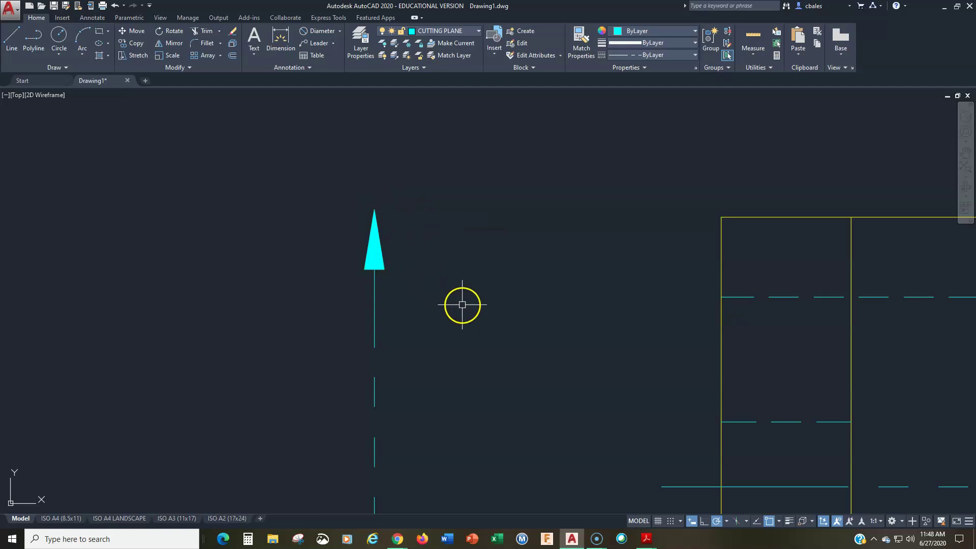
Step: Offset the left half of the top view's cutting plane line upward by 6, and offset the resulting copy upward by 6 again
{"action": "scroll", "coordinate": [461, 305], "scroll_direction": "down", "scroll_amount": 4}
{"action": "middle_click_drag", "start_coordinate": [460, 305], "coordinate": [324, 263]}
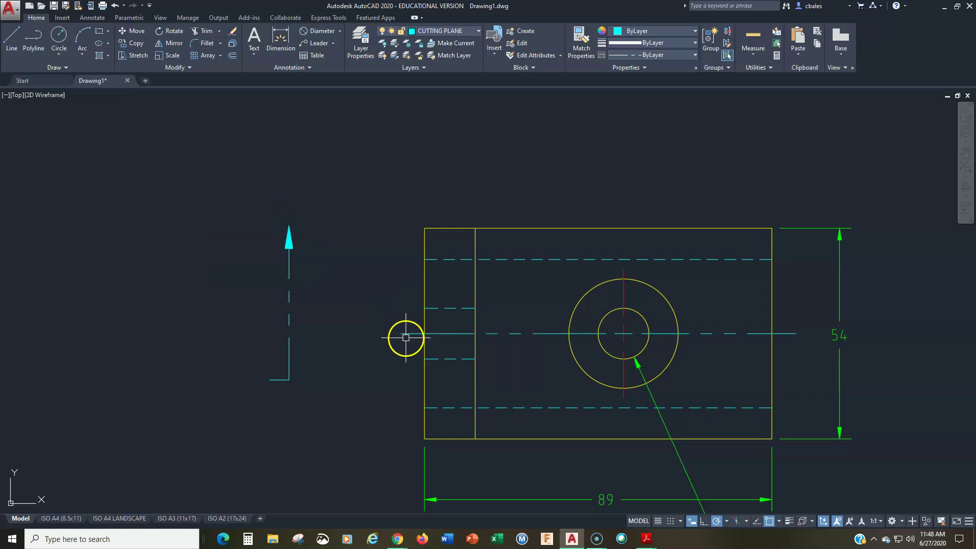
{"action": "left_click", "coordinate": [232, 55]}
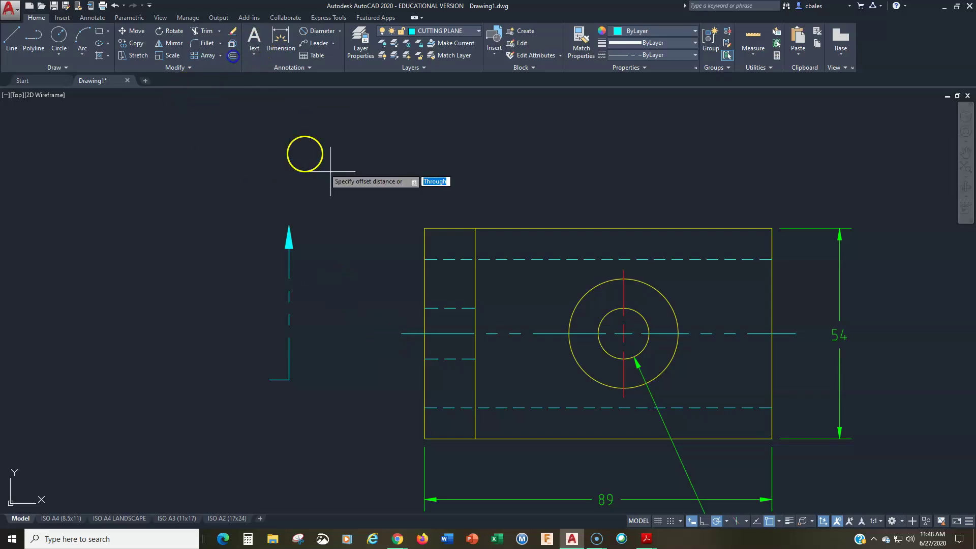
{"action": "type", "text": "6"}
{"action": "key", "text": "Return"}
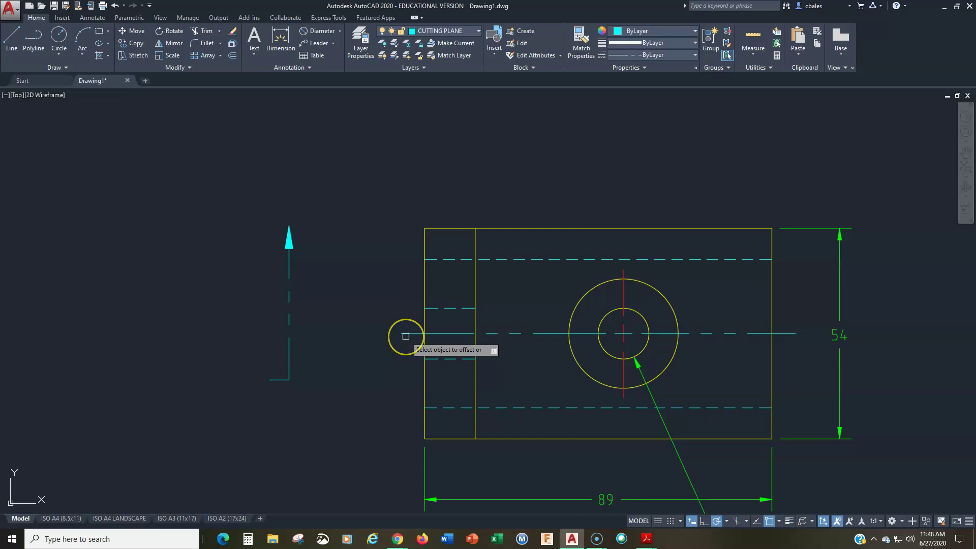
{"action": "left_click", "coordinate": [407, 335]}
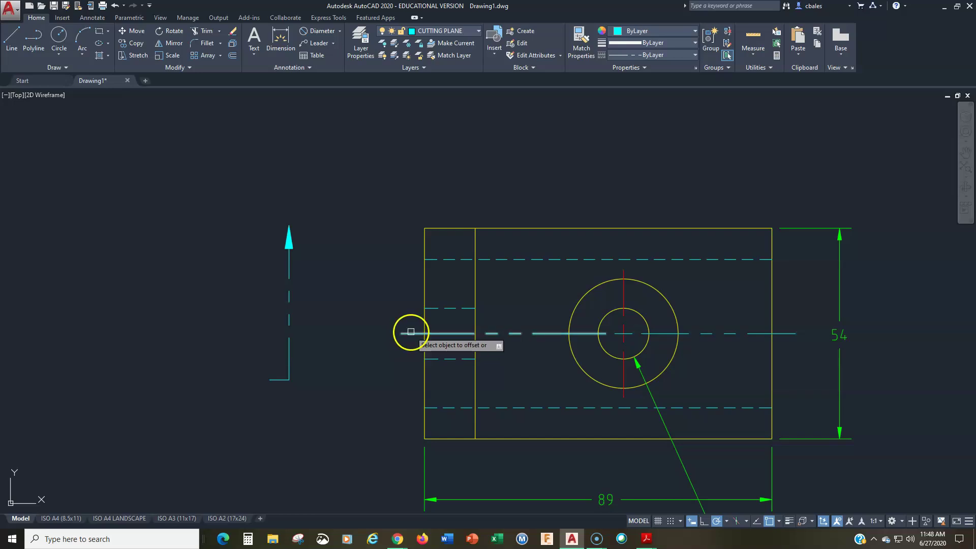
{"action": "left_click", "coordinate": [409, 280]}
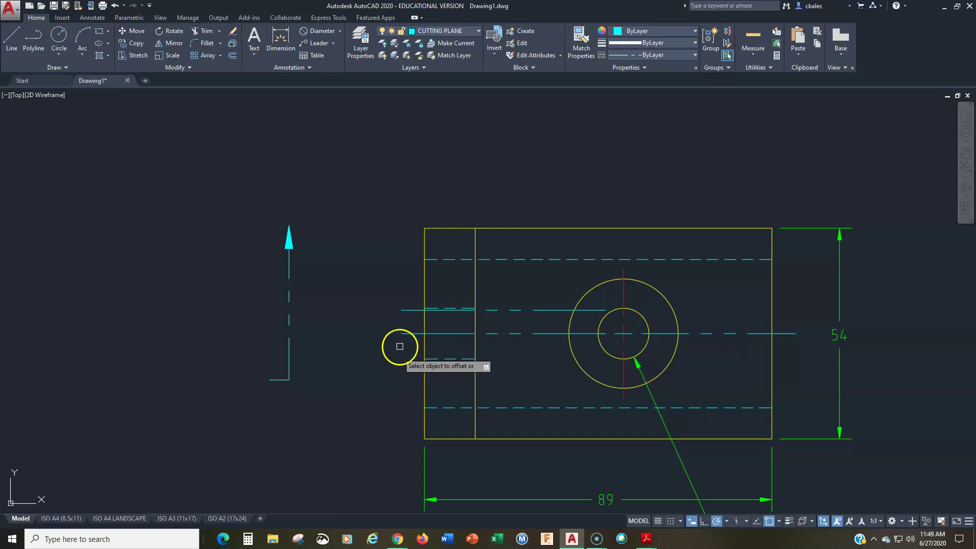
{"action": "left_click", "coordinate": [410, 311]}
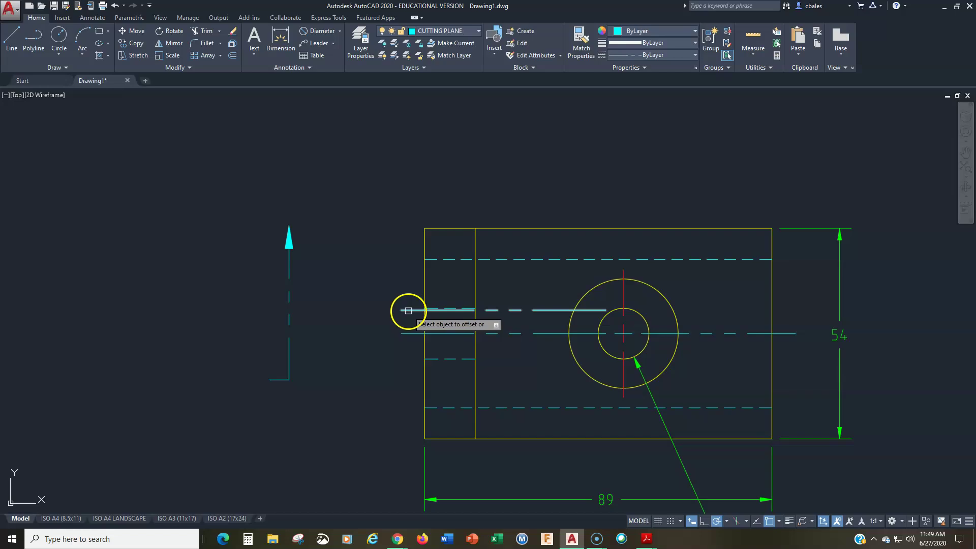
{"action": "left_click", "coordinate": [409, 309]}
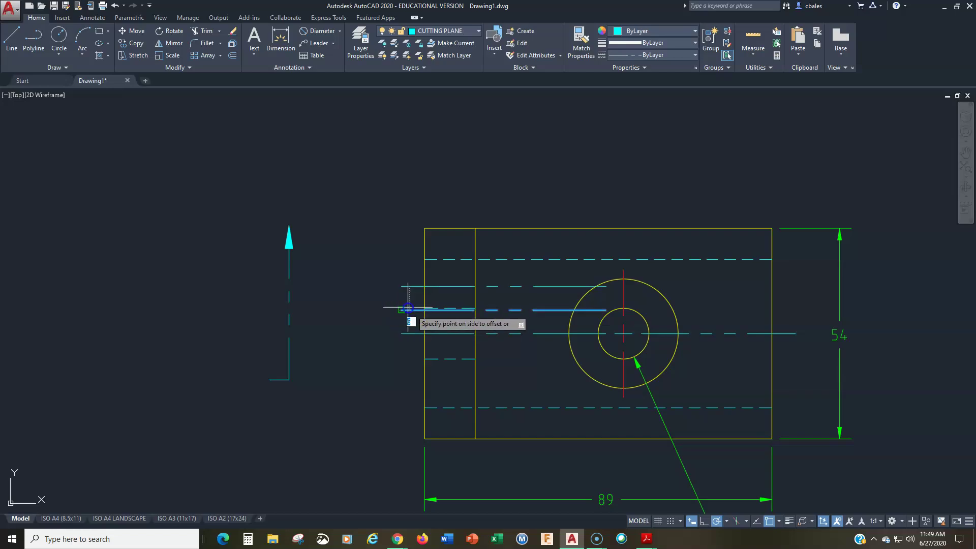
{"action": "left_click", "coordinate": [397, 267]}
Step: Delete the intermediate offset line between the cutting plane line and the upper offset copy
{"action": "left_click", "coordinate": [356, 390]}
{"action": "left_click", "coordinate": [412, 310]}
{"action": "key", "text": "Delete"}
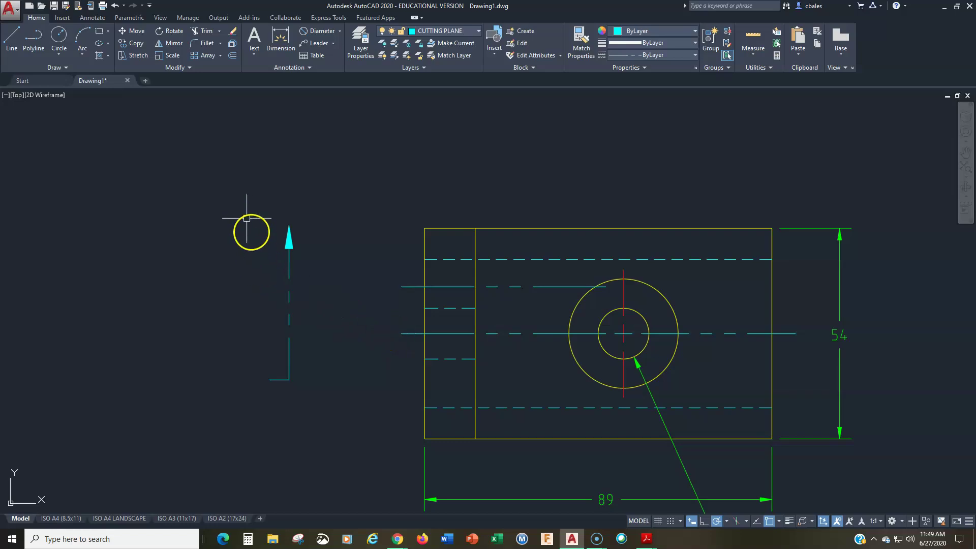
Step: Move the enlarged arrowhead and its vertical line by the tip to the upper offset line's left end, and delete the leftover landing line
{"action": "left_click", "coordinate": [138, 34]}
{"action": "left_click", "coordinate": [309, 197]}
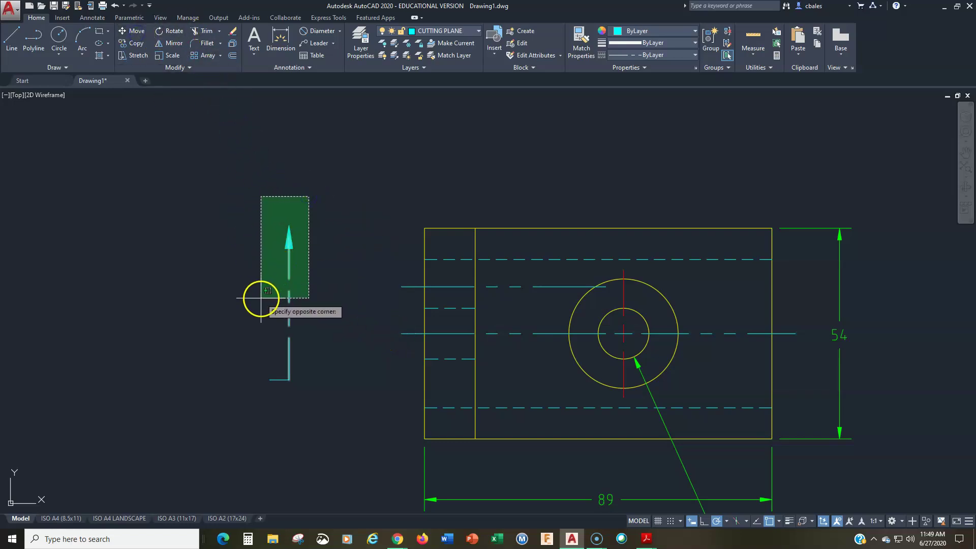
{"action": "left_click", "coordinate": [261, 298]}
{"action": "key", "text": "Return"}
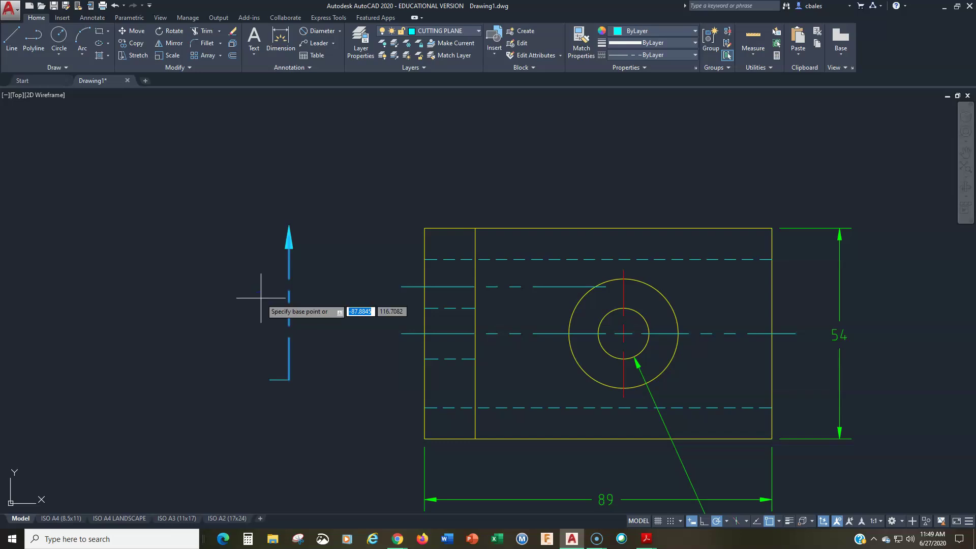
{"action": "left_click", "coordinate": [289, 225]}
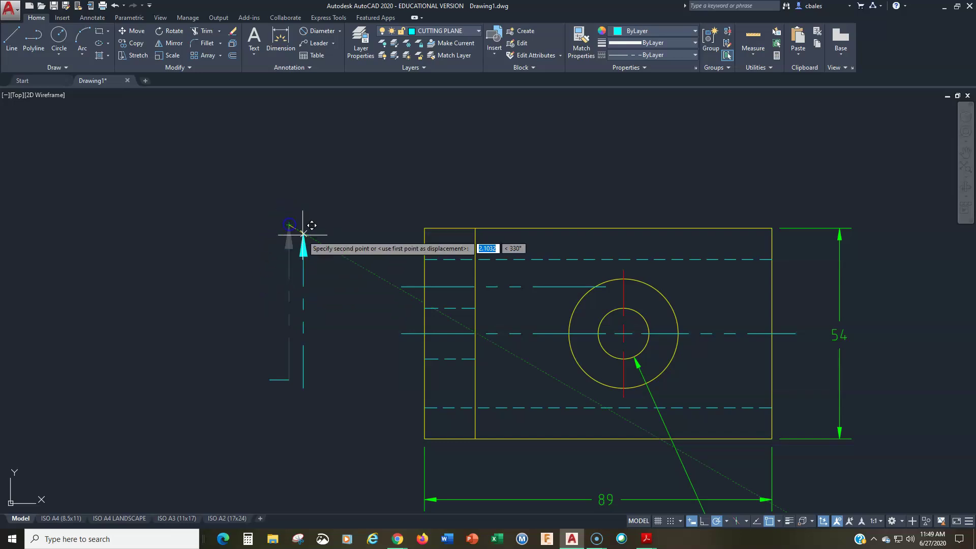
{"action": "left_click", "coordinate": [401, 286]}
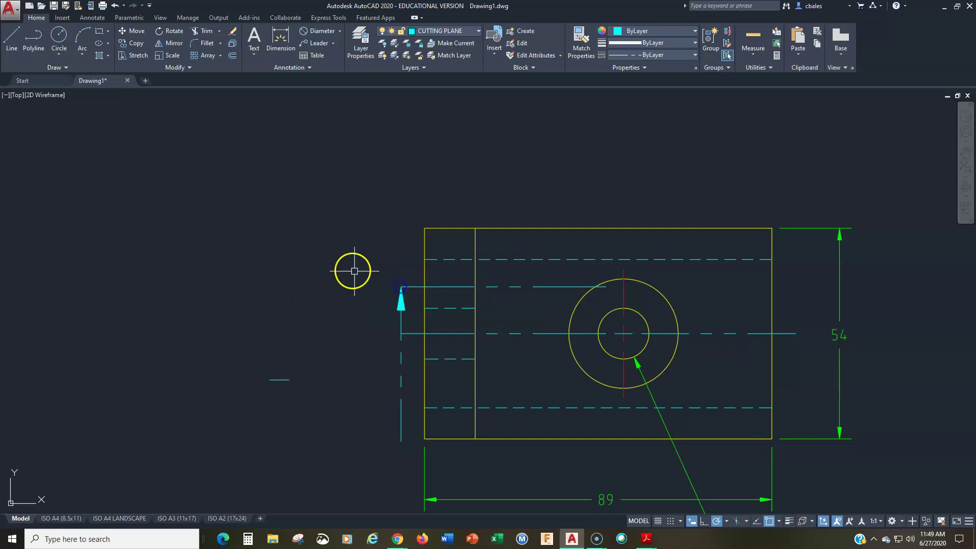
{"action": "left_click", "coordinate": [279, 380]}
{"action": "key", "text": "Delete"}
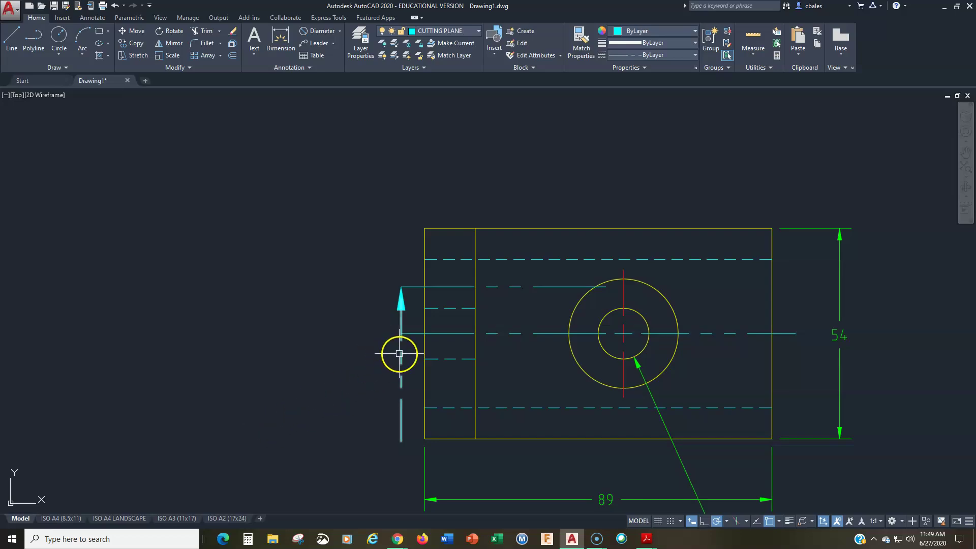
Step: Trim the arrow's vertical line below the top view's cutting plane line, and delete the upper offset guide line
{"action": "left_click", "coordinate": [203, 30]}
{"action": "left_click", "coordinate": [406, 334]}
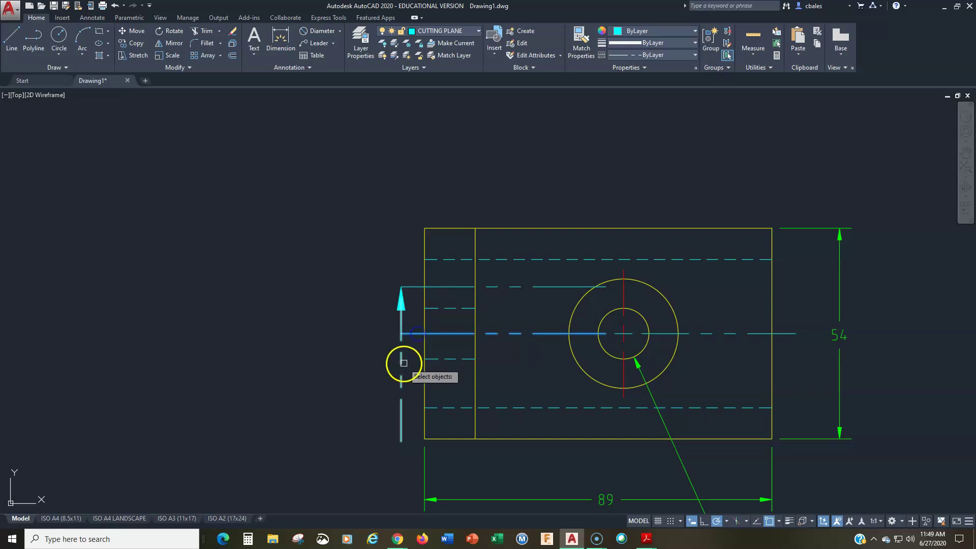
{"action": "key", "text": "Return"}
{"action": "left_click", "coordinate": [400, 363]}
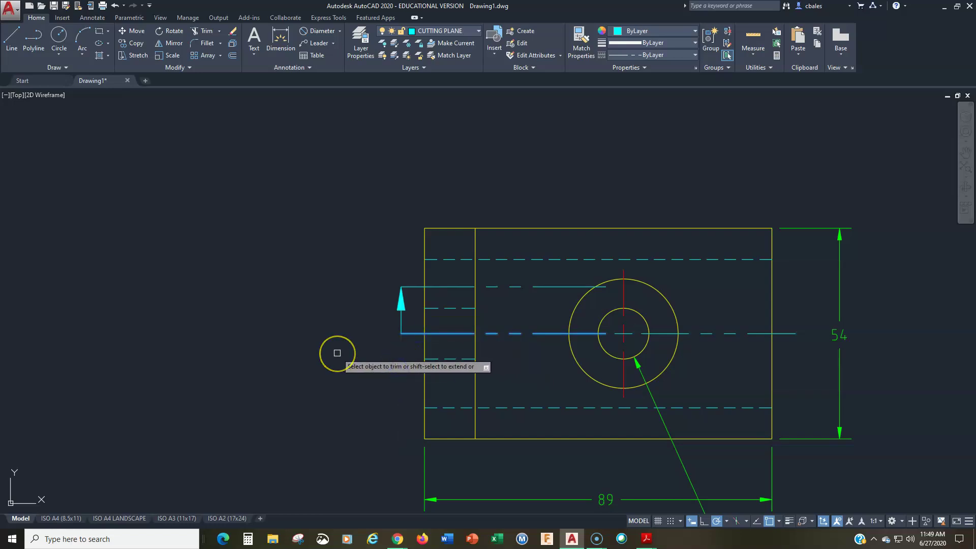
{"action": "key", "text": "Return"}
{"action": "left_click", "coordinate": [414, 288]}
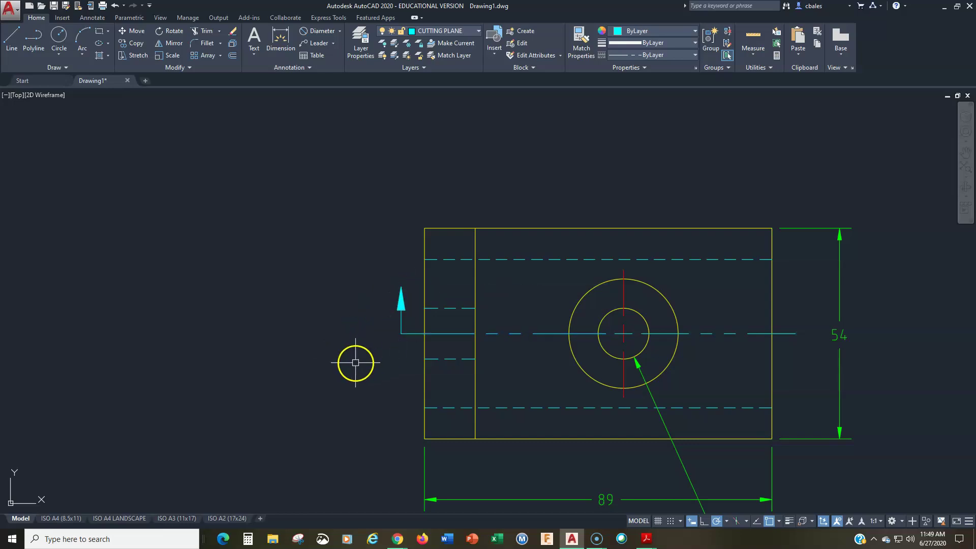
Step: Copy the arrowhead and its vertical line from the left end to the right end of the cutting plane line
{"action": "middle_click_drag", "start_coordinate": [447, 356], "coordinate": [218, 343]}
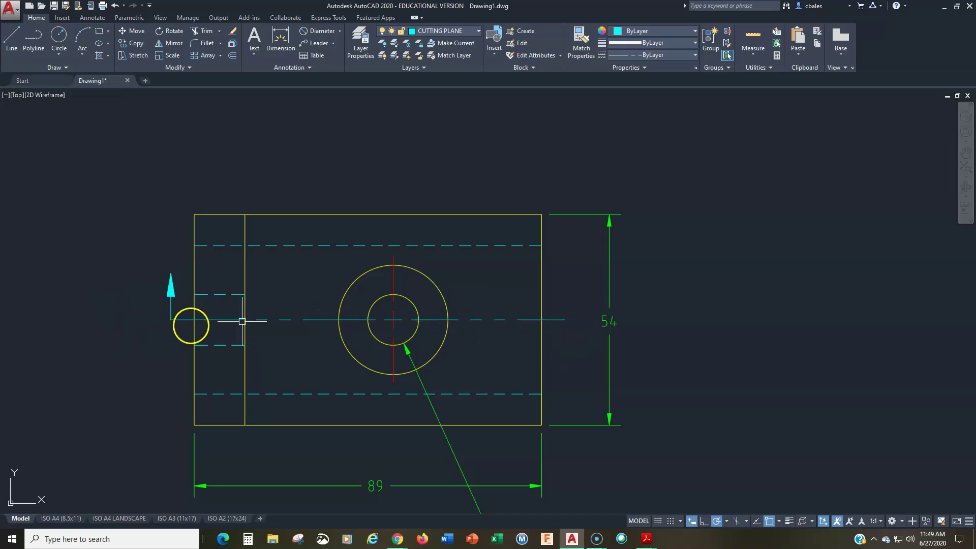
{"action": "left_click", "coordinate": [134, 43]}
{"action": "left_click", "coordinate": [137, 248]}
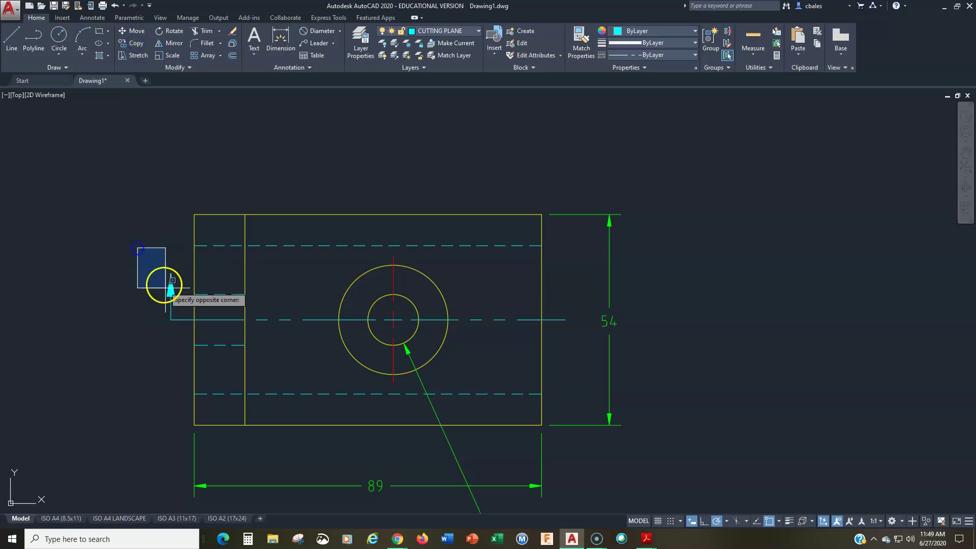
{"action": "left_click", "coordinate": [181, 339]}
{"action": "key", "text": "Return"}
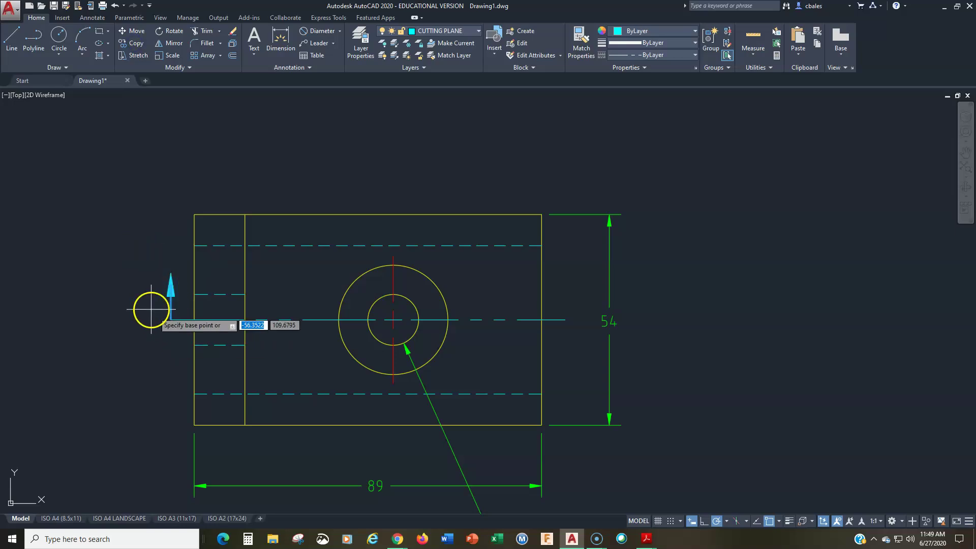
{"action": "left_click", "coordinate": [172, 320]}
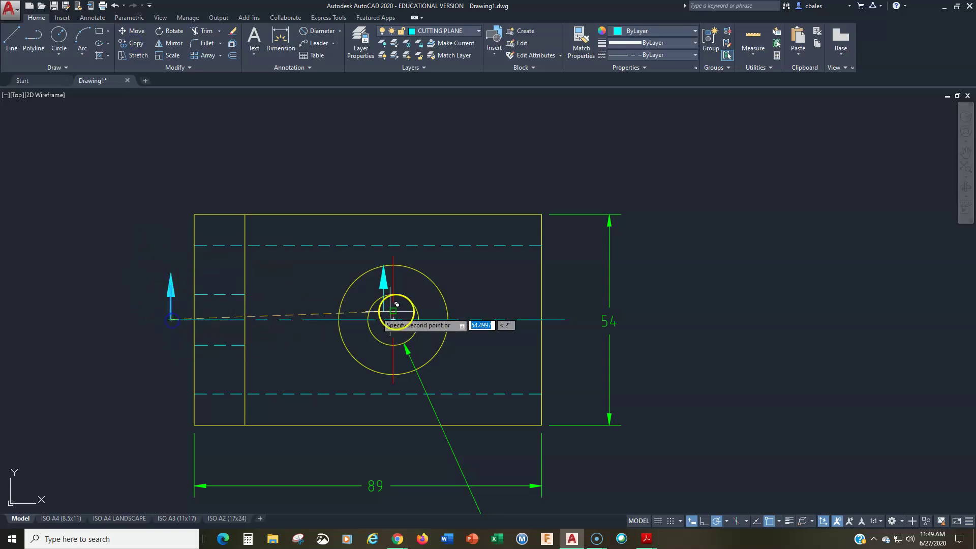
{"action": "left_click", "coordinate": [565, 320]}
{"action": "key", "text": "Return"}
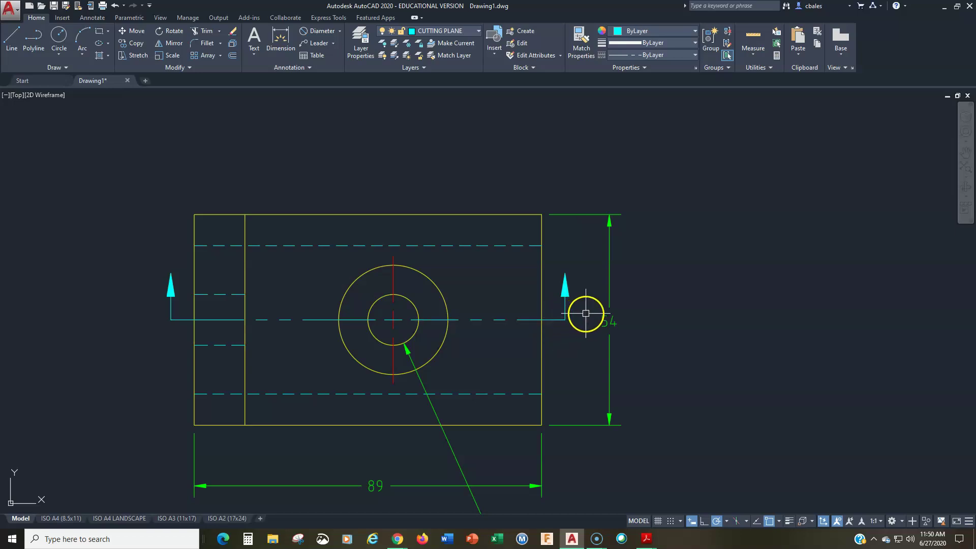
{"action": "left_click", "coordinate": [566, 319]}
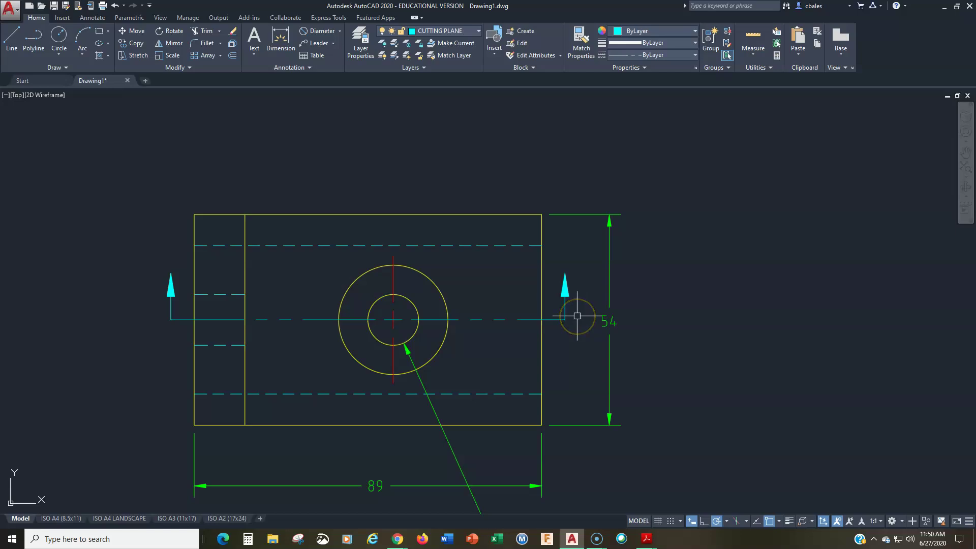
{"action": "left_click", "coordinate": [556, 263]}
{"action": "left_click", "coordinate": [575, 318]}
{"action": "key", "text": "Return"}
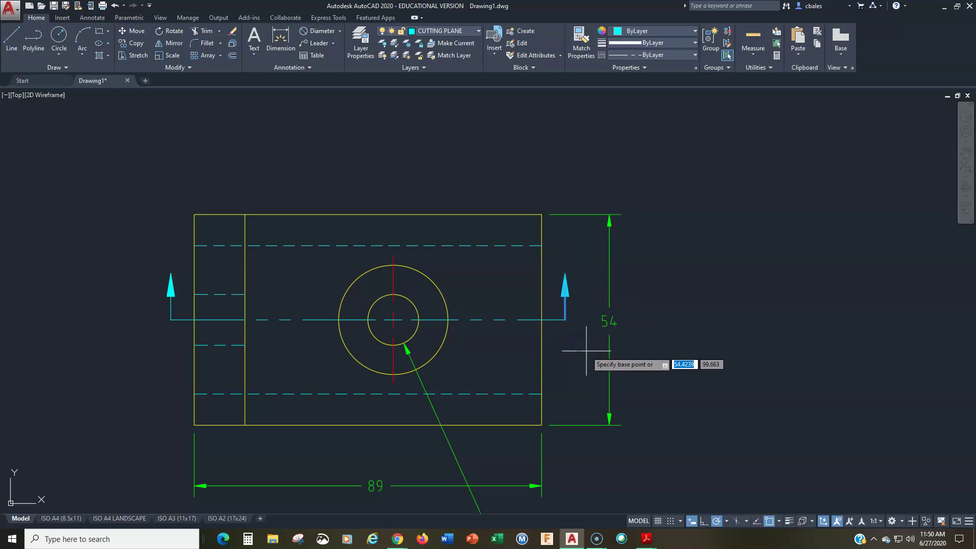
{"action": "left_click", "coordinate": [686, 374]}
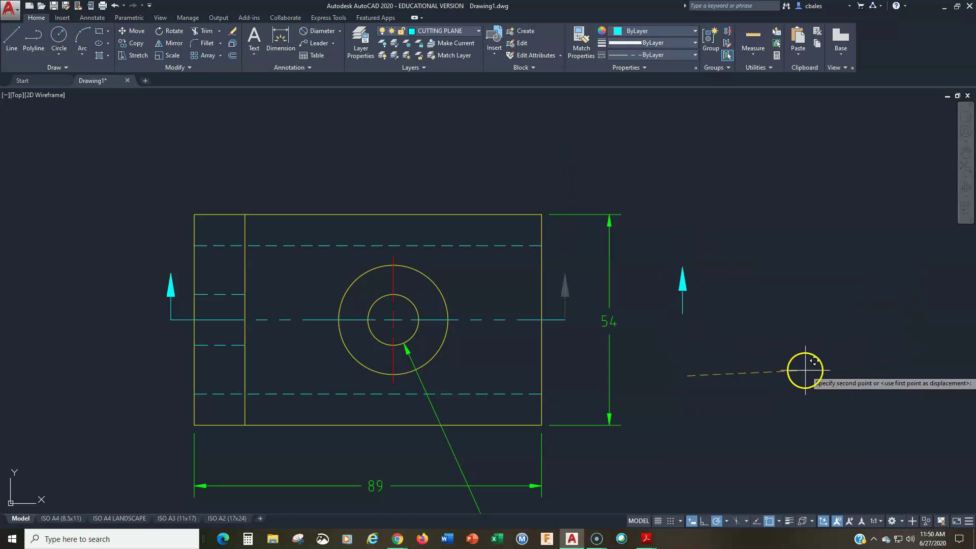
{"action": "key", "text": "Escape"}
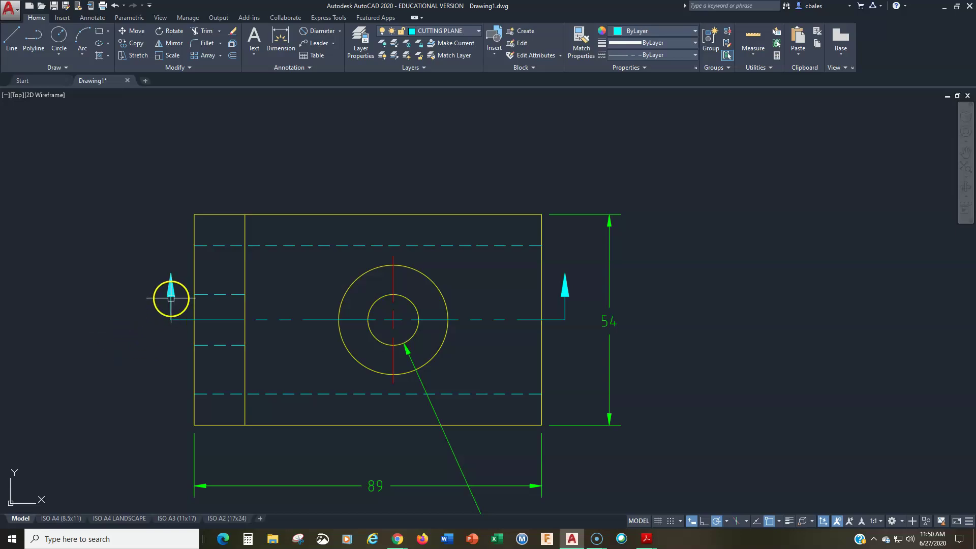
Step: Check the finished cutting plane line with lineweights displayed, and turn the lineweight display off again
{"action": "mouse_move", "coordinate": [171, 299]}
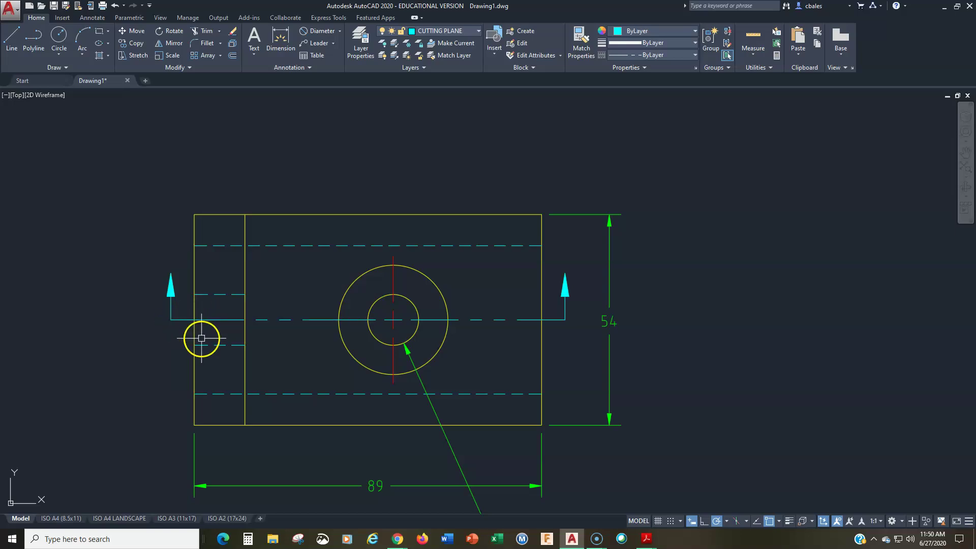
{"action": "scroll", "coordinate": [445, 414], "scroll_direction": "down", "scroll_amount": 2}
{"action": "middle_click_drag", "start_coordinate": [482, 443], "coordinate": [490, 306]}
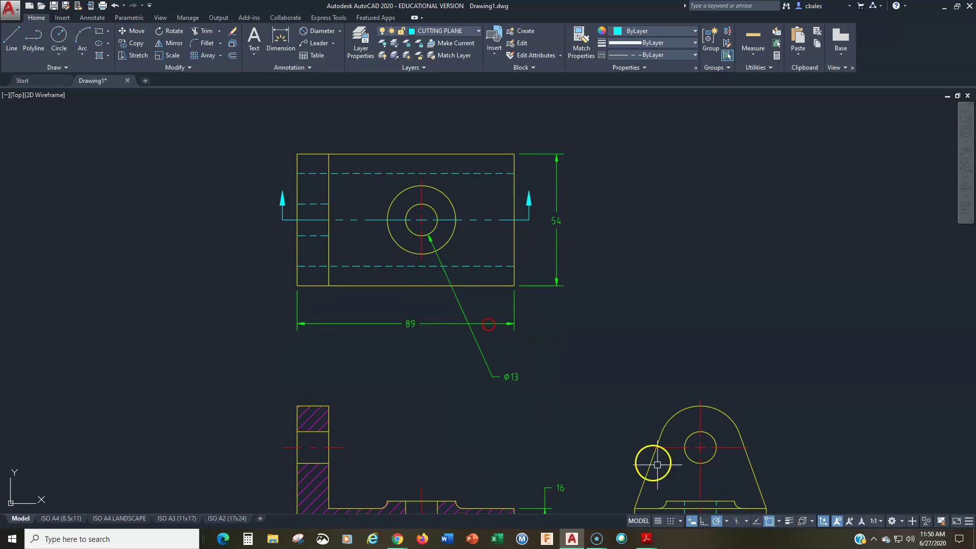
{"action": "left_click", "coordinate": [789, 521]}
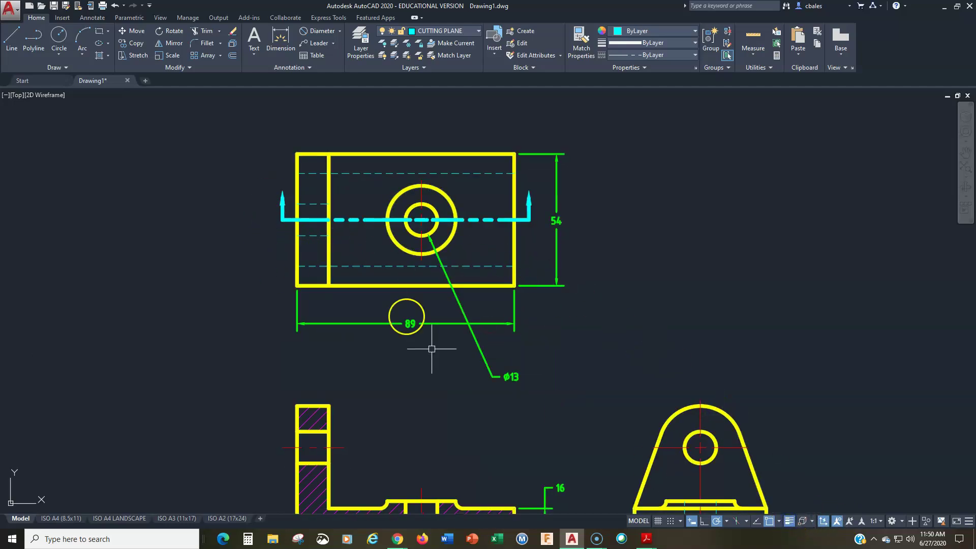
{"action": "left_click", "coordinate": [789, 521]}
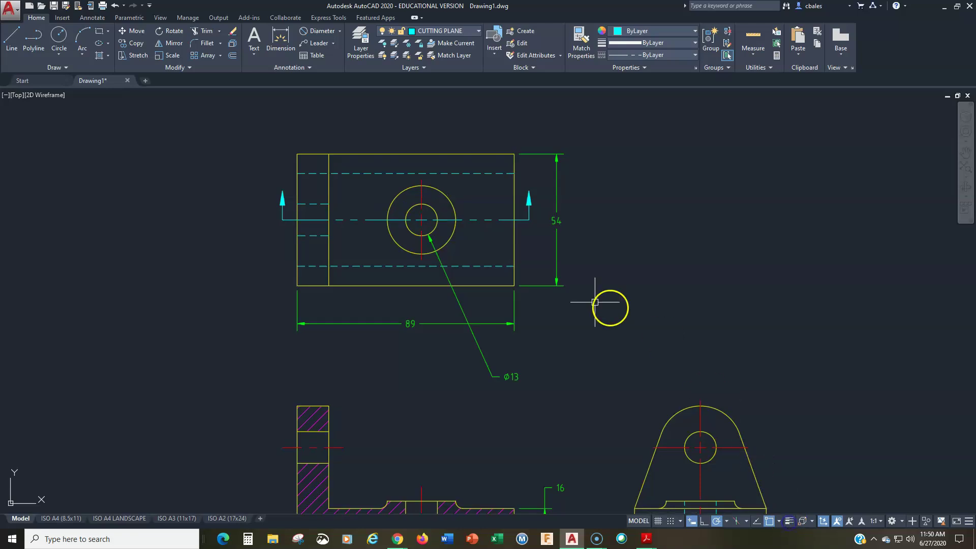
Step: On the CUTTING PLANE layer, draw a vertical ISO-LEADER multileader without text beside the top view, with its arrowhead pointing up
{"action": "middle_click_drag", "start_coordinate": [333, 248], "coordinate": [424, 312]}
{"action": "scroll", "coordinate": [400, 331], "scroll_direction": "up", "scroll_amount": 2}
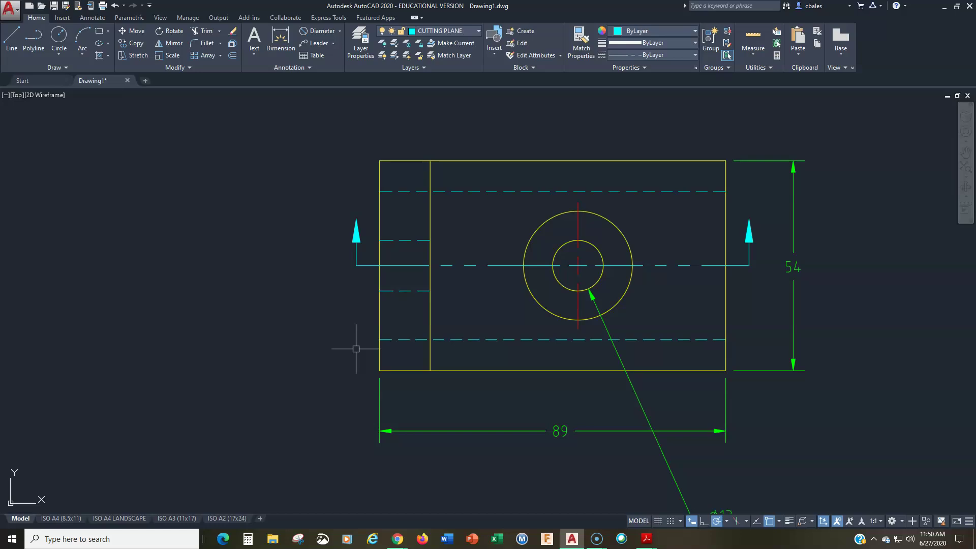
{"action": "middle_click_drag", "start_coordinate": [315, 269], "coordinate": [330, 268]}
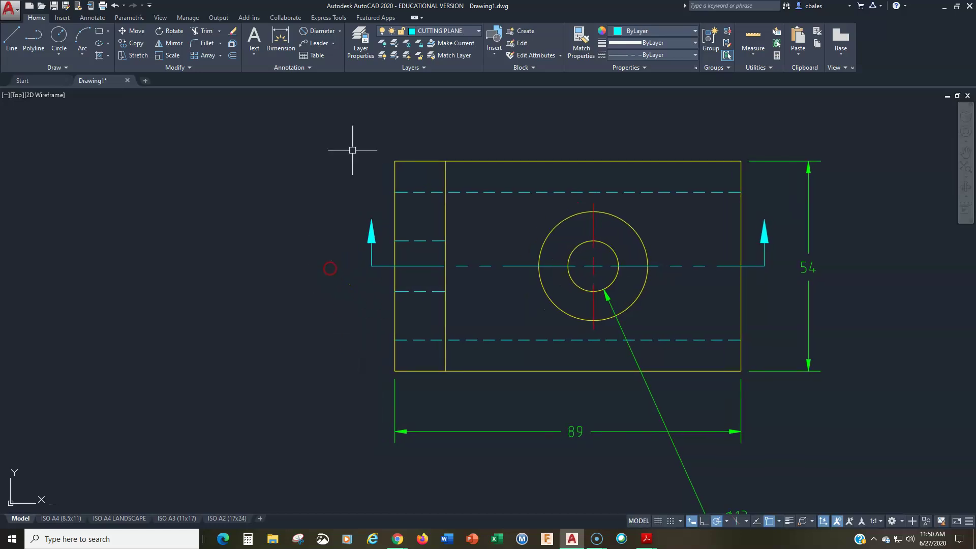
{"action": "left_click", "coordinate": [465, 31]}
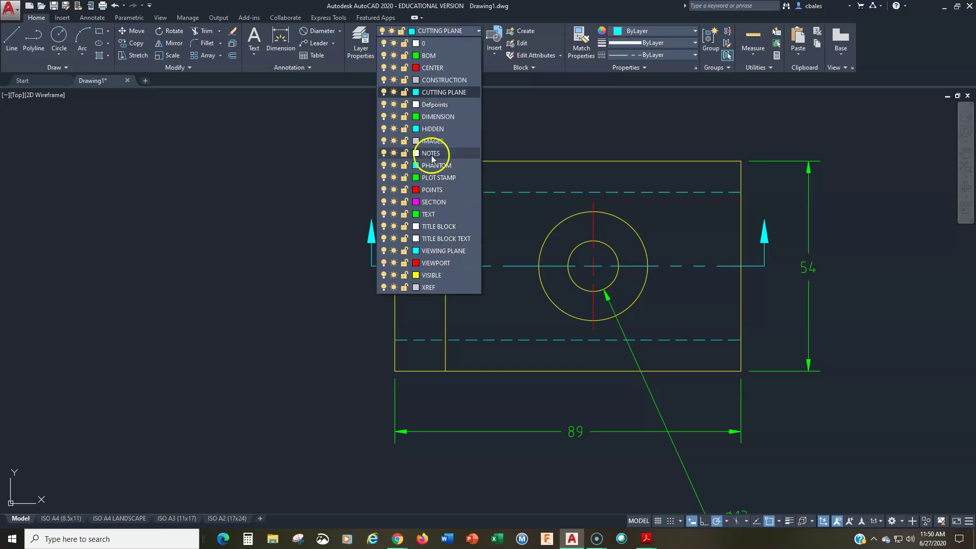
{"action": "left_click", "coordinate": [436, 92]}
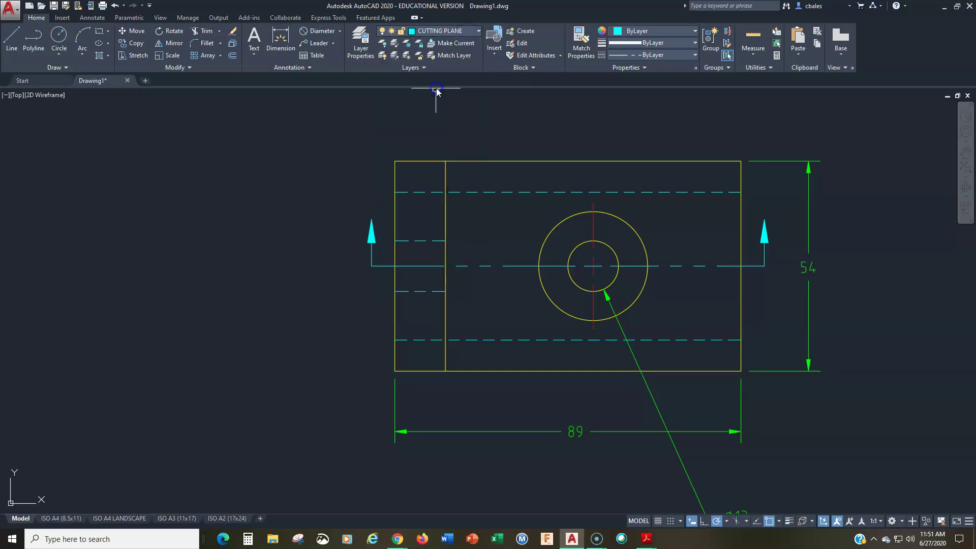
{"action": "left_click", "coordinate": [93, 18]}
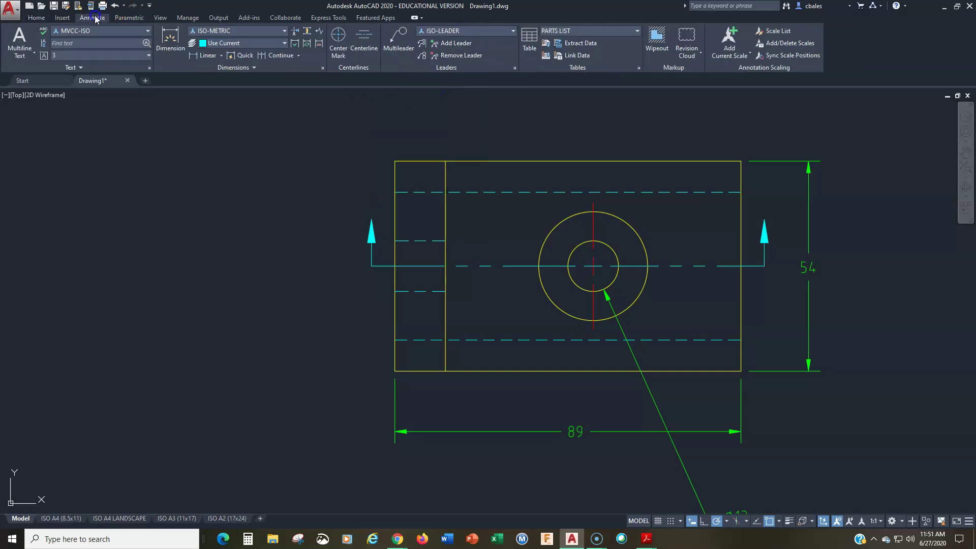
{"action": "left_click", "coordinate": [399, 41]}
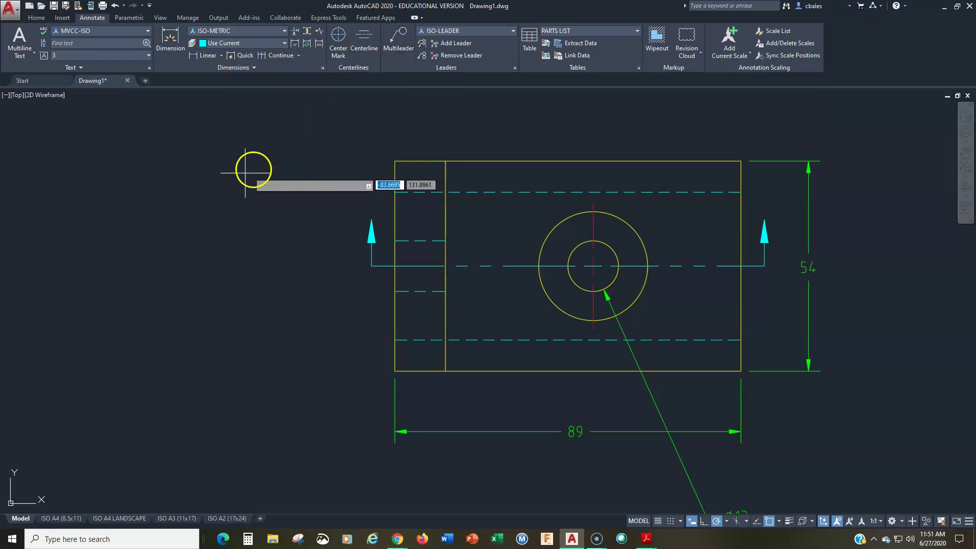
{"action": "left_click", "coordinate": [184, 192]}
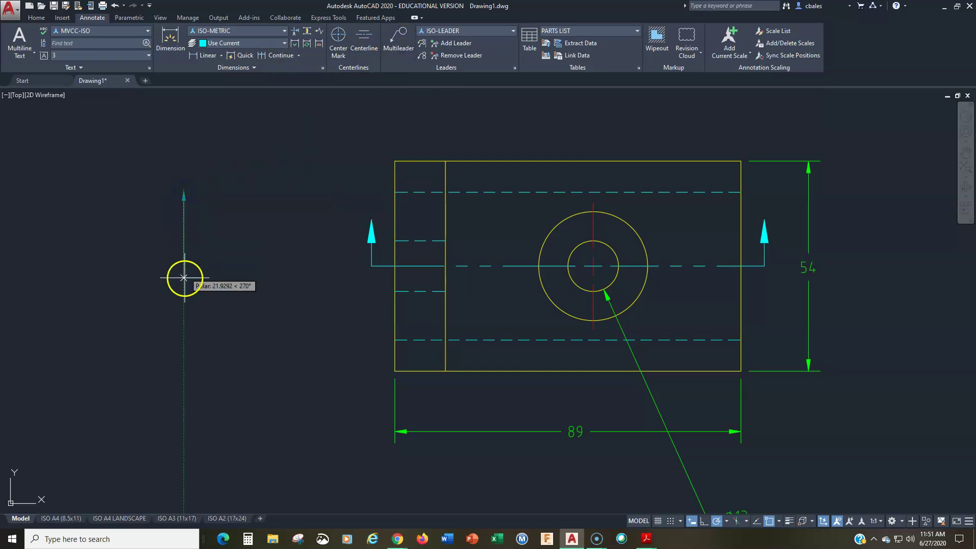
{"action": "left_click", "coordinate": [183, 313]}
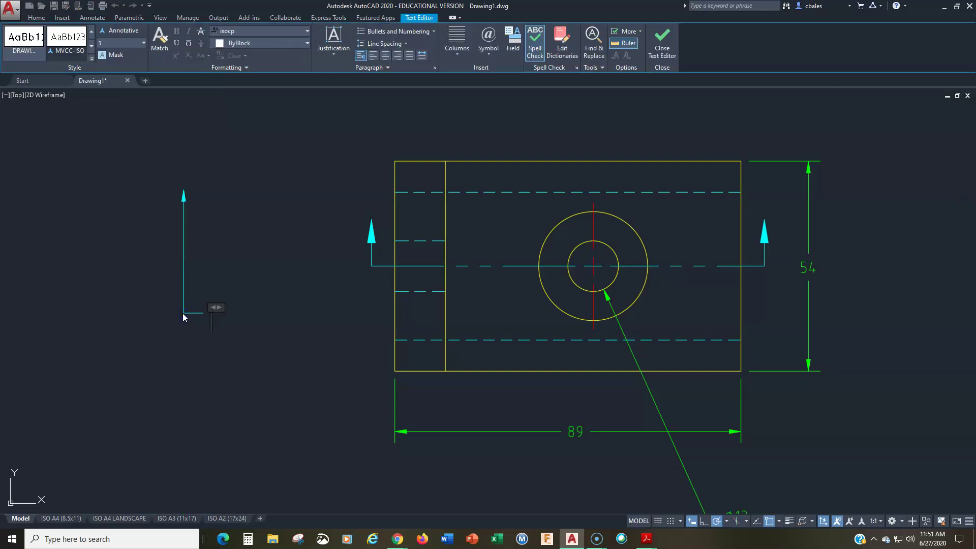
{"action": "key", "text": "Escape"}
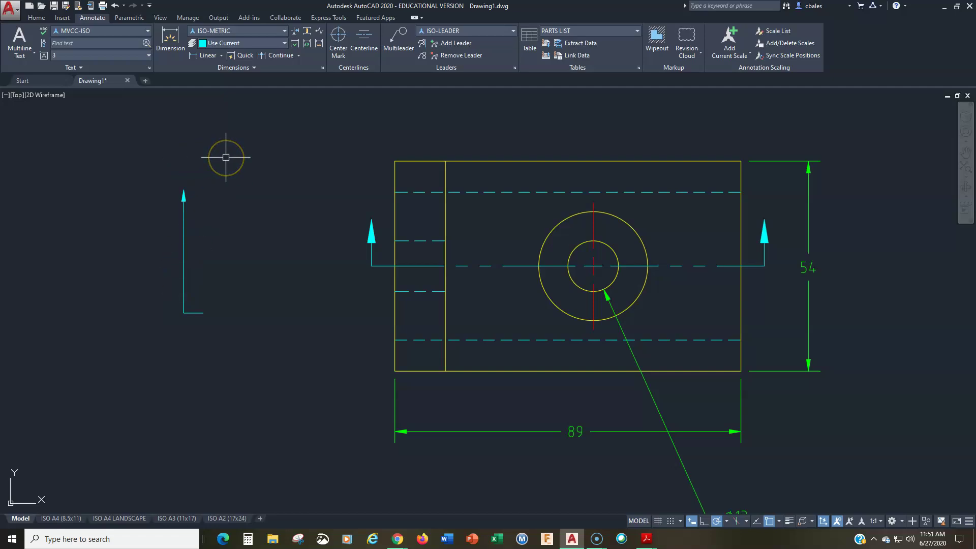
Step: Explode the new multileader into separate arrowhead and line objects
{"action": "left_click", "coordinate": [36, 18]}
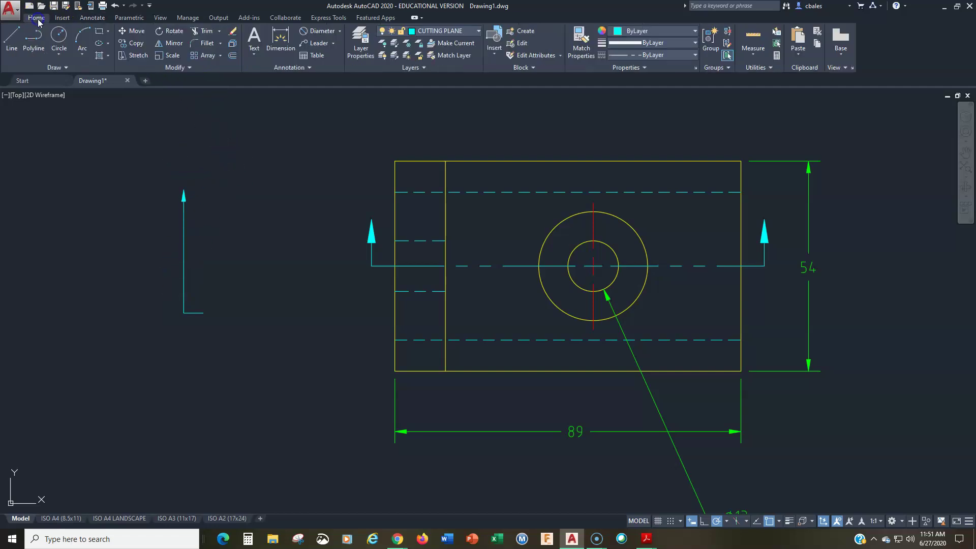
{"action": "left_click", "coordinate": [232, 43]}
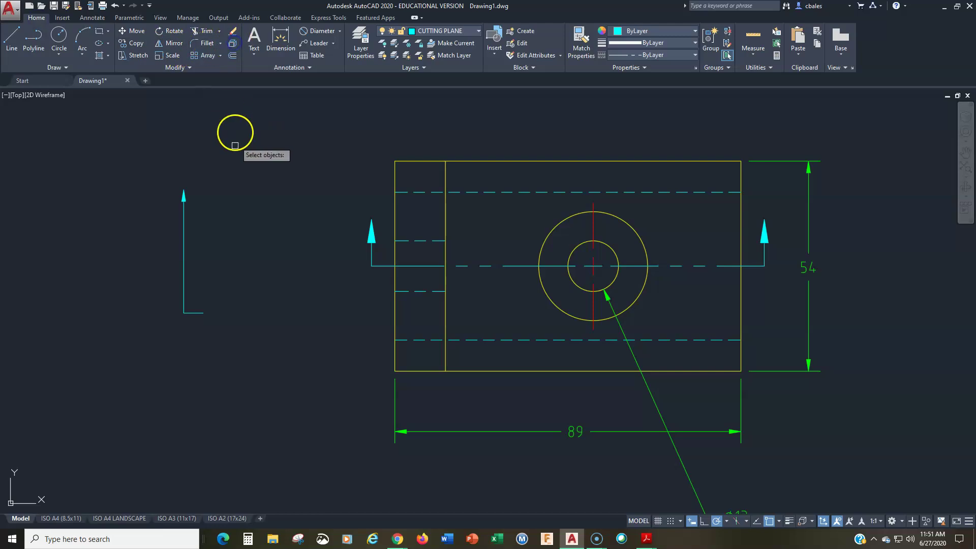
{"action": "left_click", "coordinate": [225, 169]}
{"action": "left_click", "coordinate": [168, 249]}
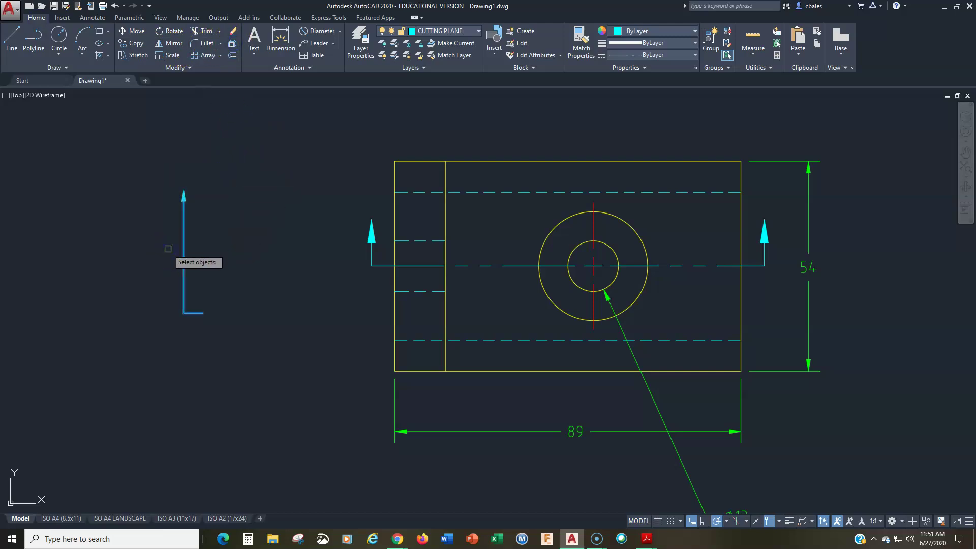
{"action": "key", "text": "Return"}
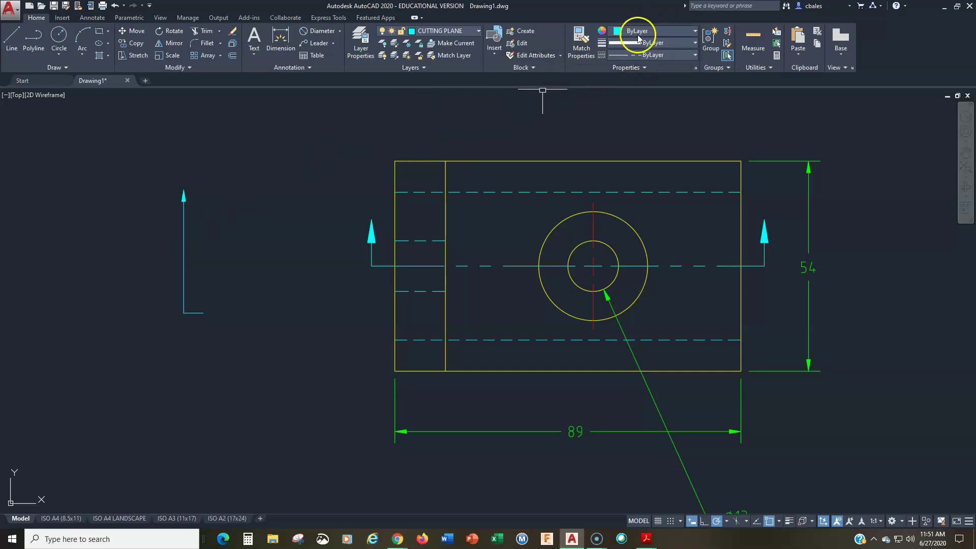
Step: Set the colour, lineweight and linetype of the exploded arrowhead and its vertical line to ByLayer
{"action": "left_click", "coordinate": [209, 167]}
{"action": "left_click", "coordinate": [158, 246]}
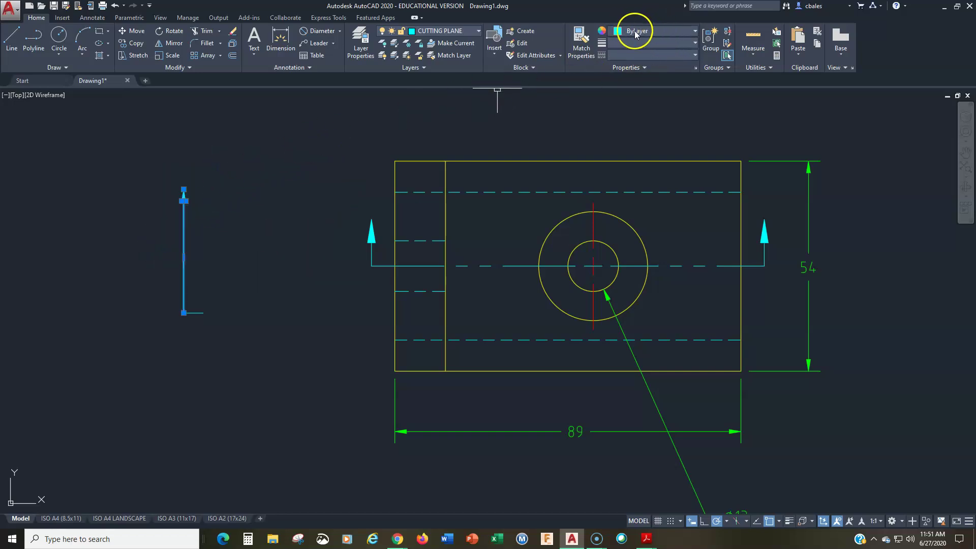
{"action": "left_click", "coordinate": [660, 31]}
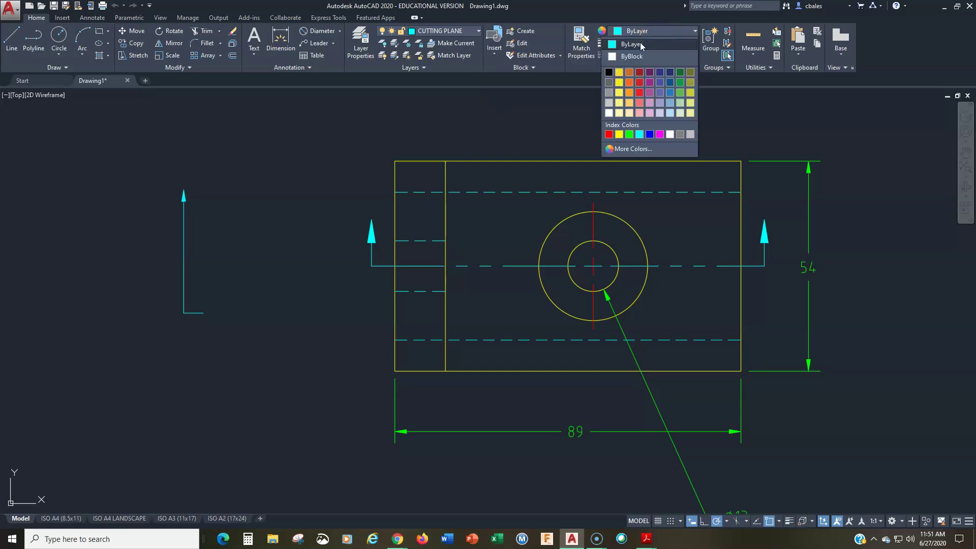
{"action": "left_click", "coordinate": [642, 44]}
{"action": "left_click", "coordinate": [639, 43]}
{"action": "left_click", "coordinate": [639, 55]}
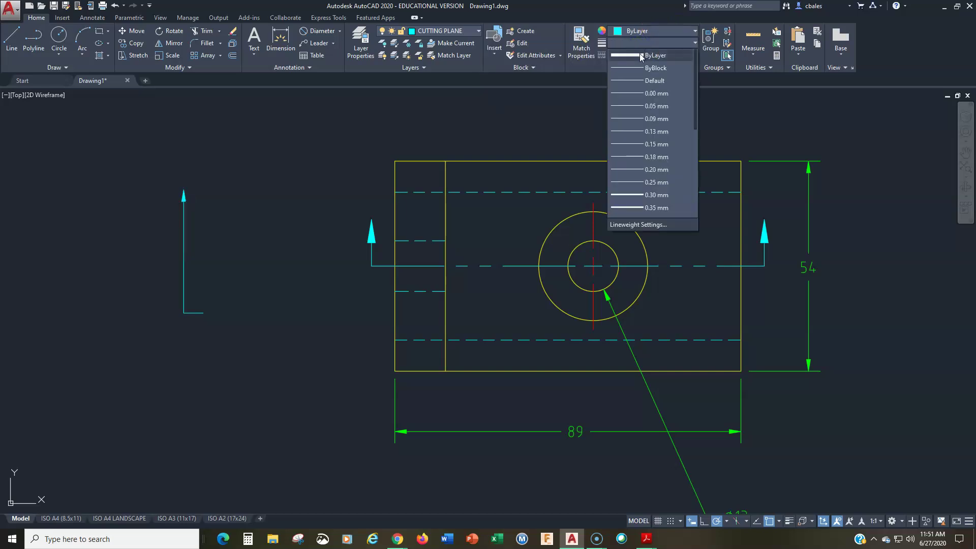
{"action": "left_click", "coordinate": [643, 55]}
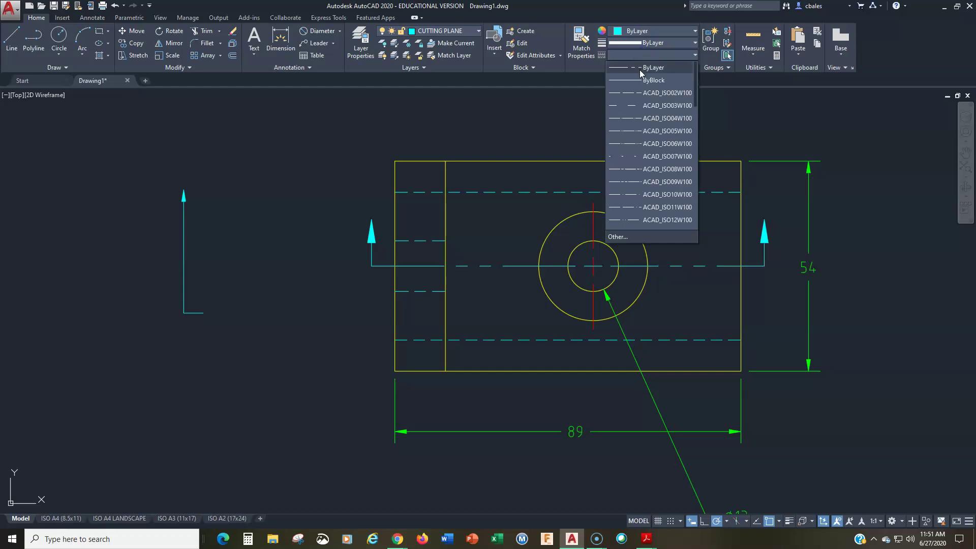
{"action": "left_click", "coordinate": [640, 69]}
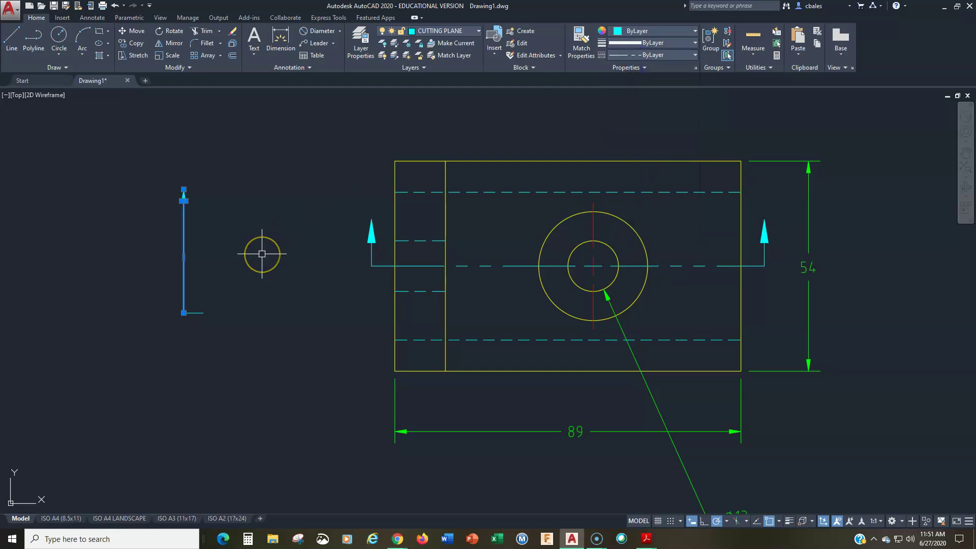
{"action": "left_click", "coordinate": [263, 253]}
{"action": "left_click", "coordinate": [266, 263]}
{"action": "key", "text": "Escape"}
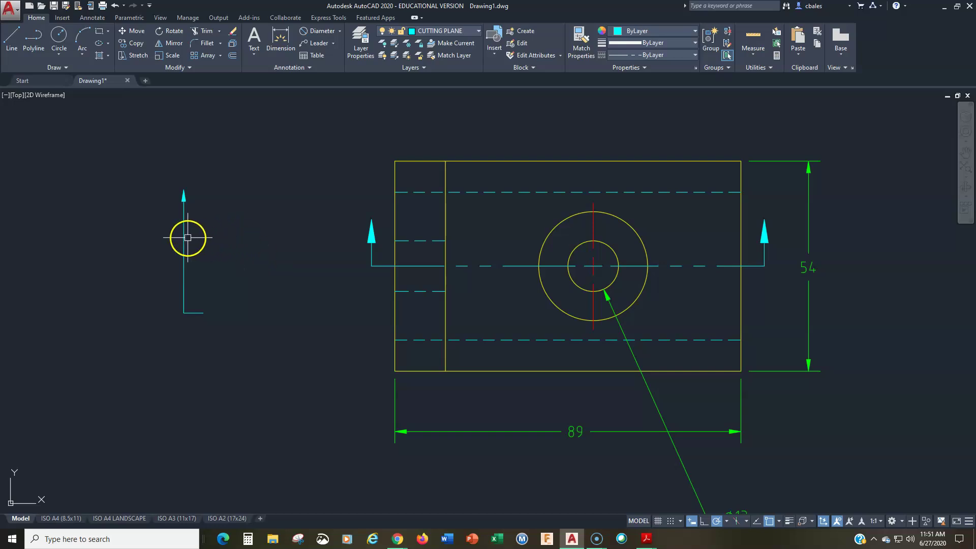
Step: Enlarge the exploded arrowhead beside the top view with Scale, using its tip as the base point
{"action": "left_click", "coordinate": [183, 238]}
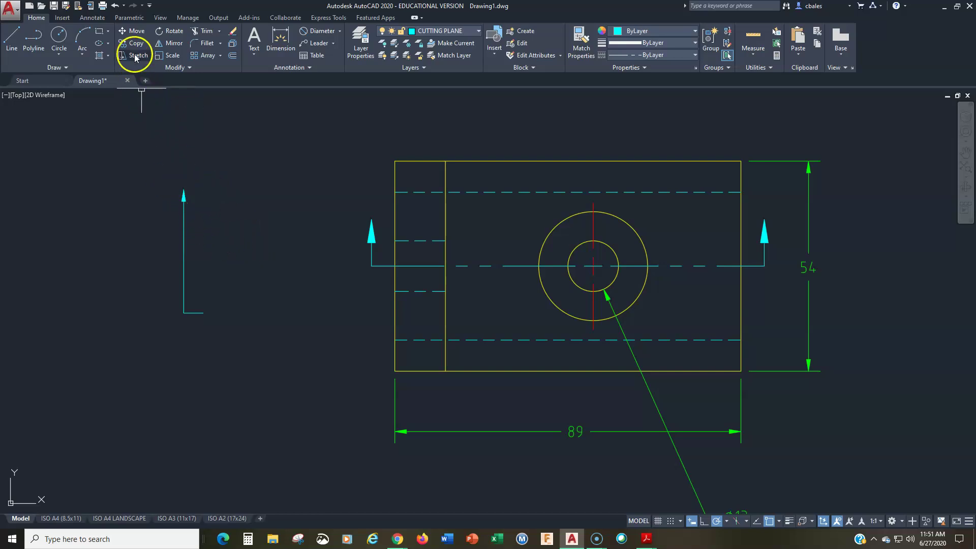
{"action": "left_click", "coordinate": [173, 56]}
{"action": "left_click", "coordinate": [208, 165]}
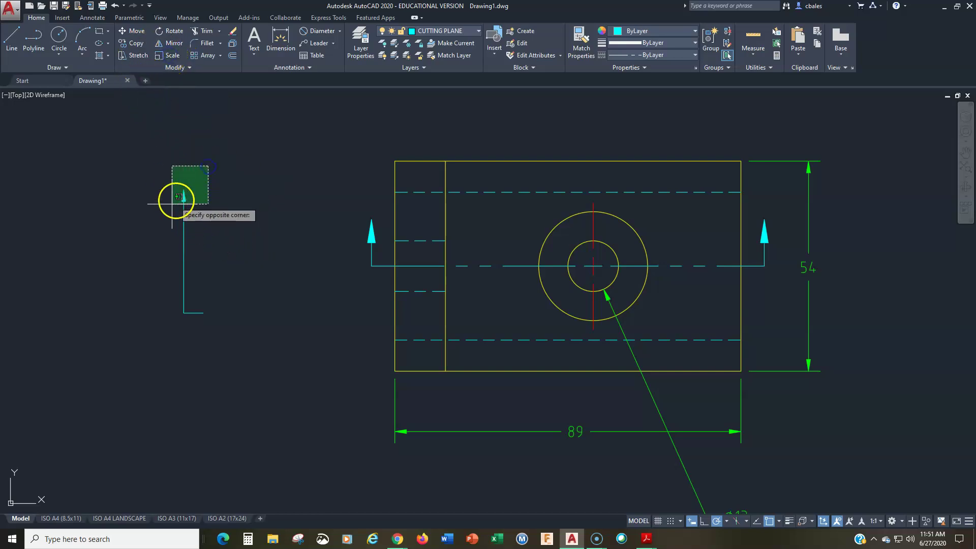
{"action": "left_click", "coordinate": [153, 162]}
{"action": "left_click", "coordinate": [147, 156]}
{"action": "left_click", "coordinate": [209, 239]}
{"action": "key", "text": "Return"}
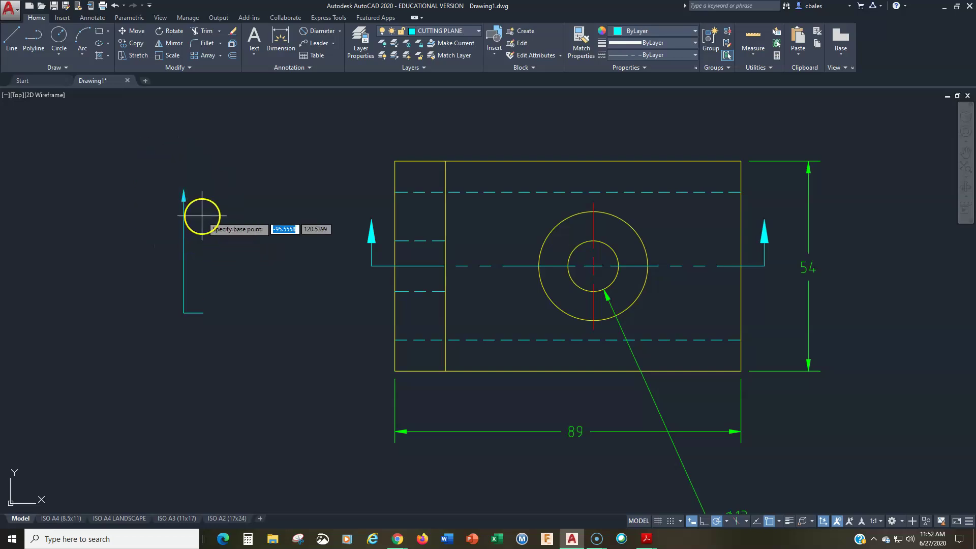
{"action": "left_click", "coordinate": [184, 189]}
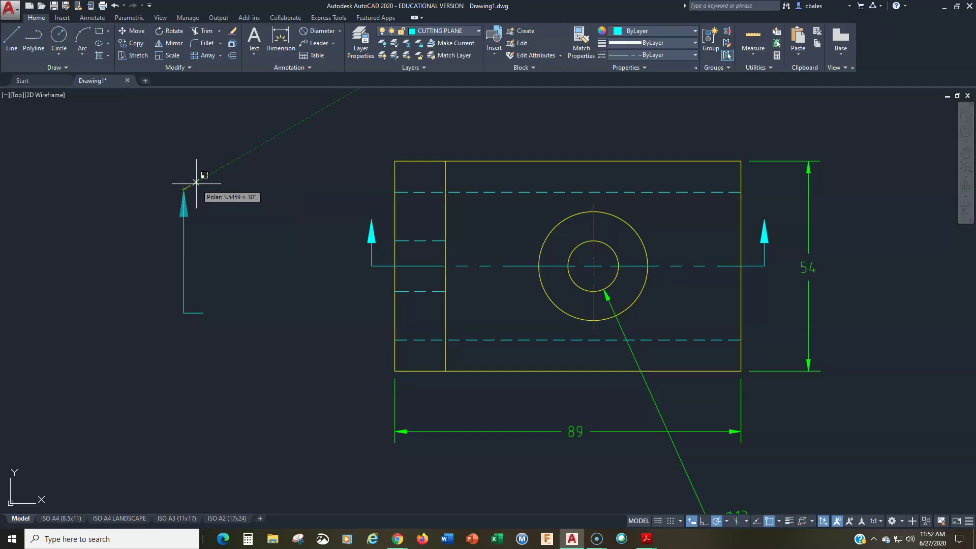
{"action": "key", "text": "Escape"}
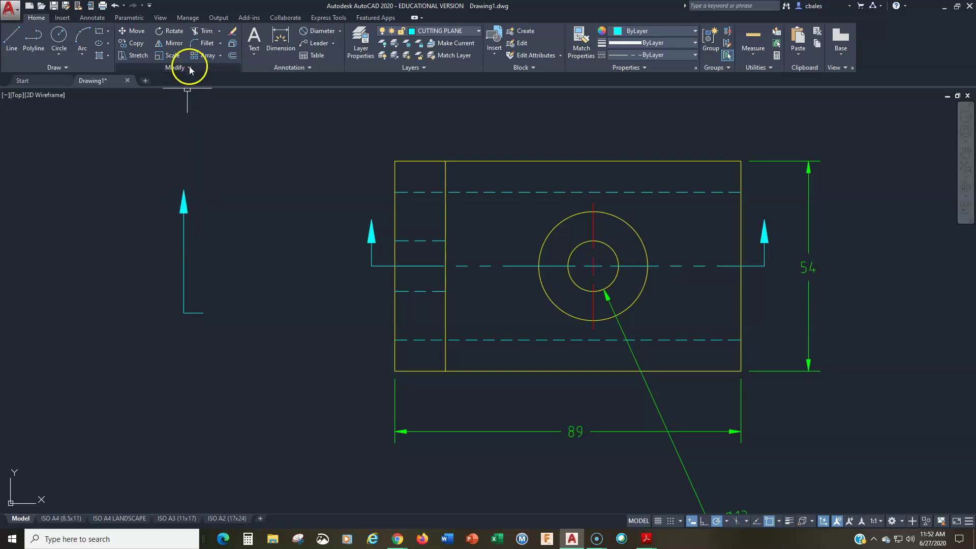
Step: Move the enlarged arrowhead and its vertical line away from the short horizontal landing, closer to the top view
{"action": "left_click", "coordinate": [169, 42]}
{"action": "left_click", "coordinate": [153, 177]}
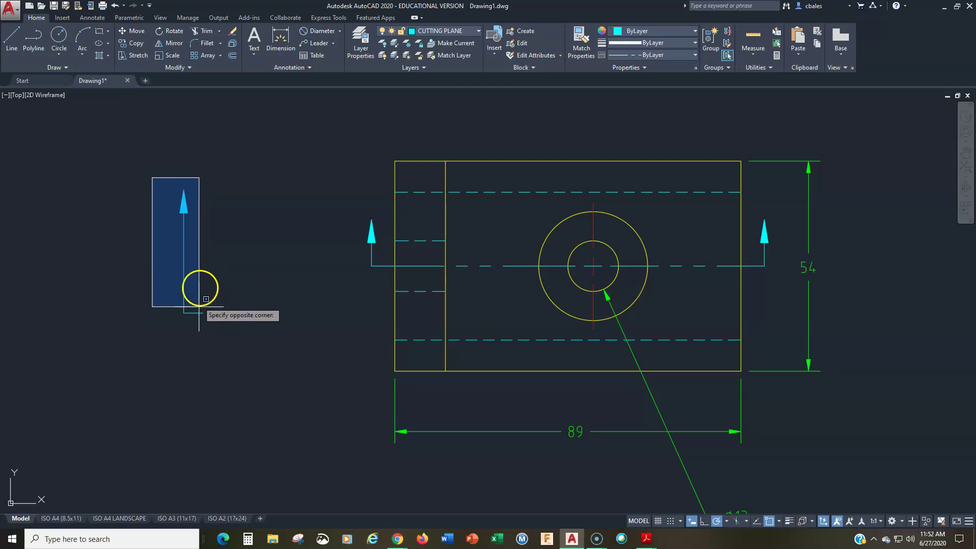
{"action": "left_click", "coordinate": [193, 323]}
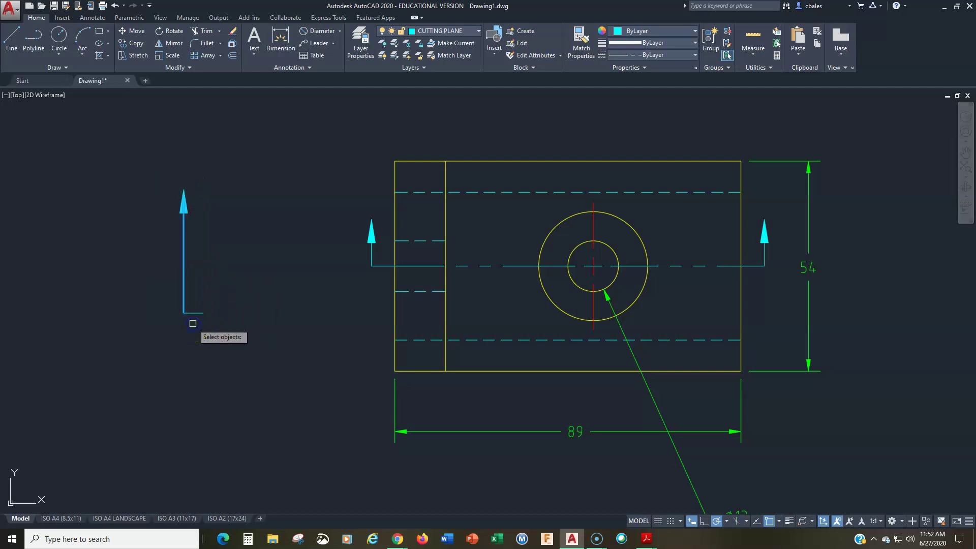
{"action": "right_click", "coordinate": [191, 300]}
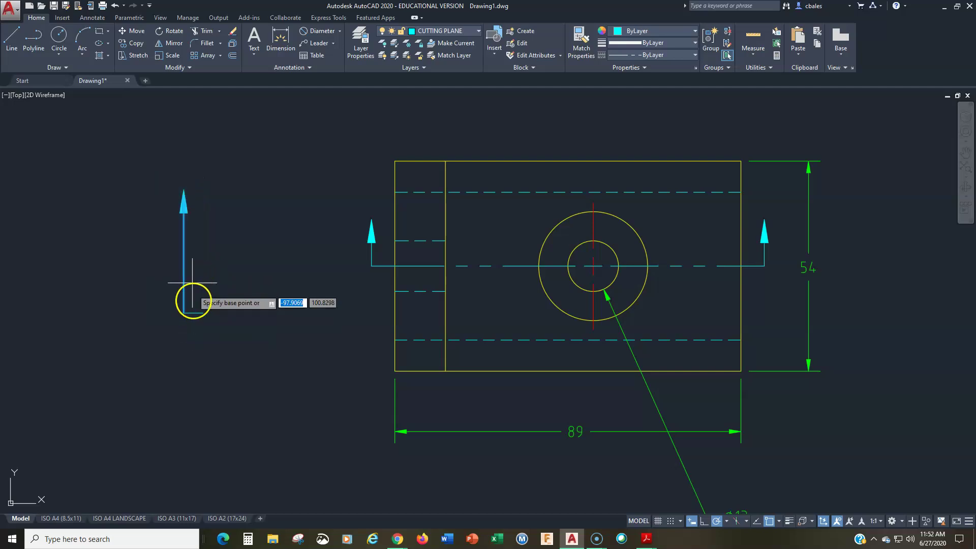
{"action": "left_click", "coordinate": [184, 190]}
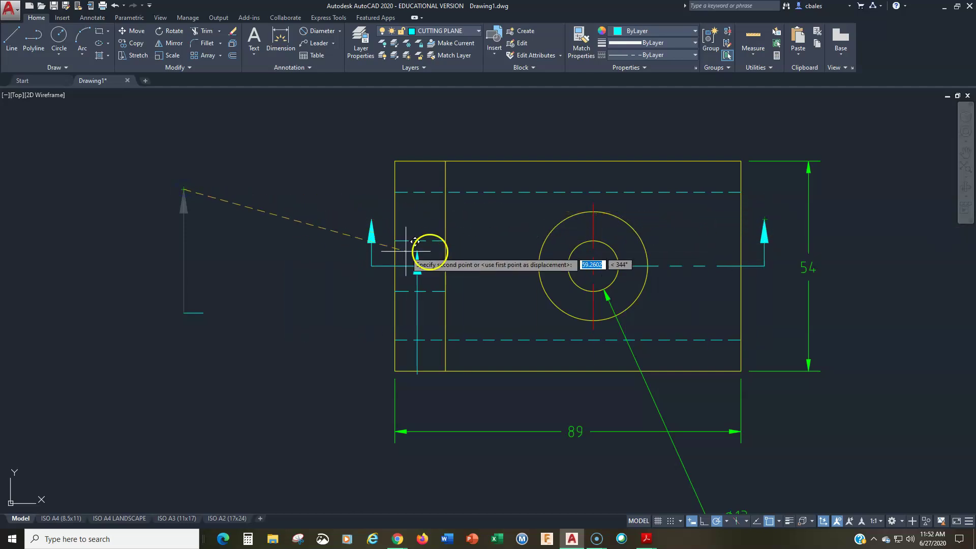
{"action": "left_click", "coordinate": [312, 251]}
{"action": "left_click", "coordinate": [326, 323]}
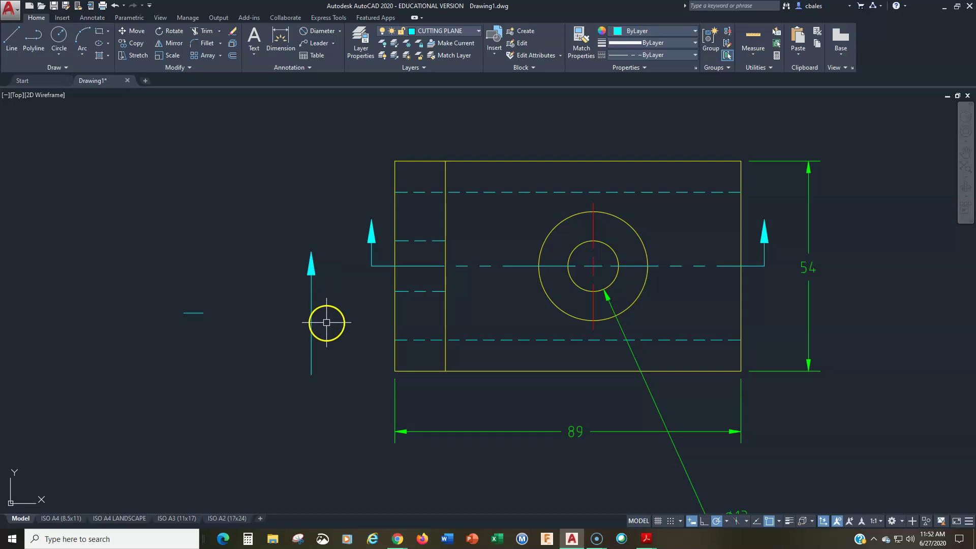
Step: Draw a short horizontal line across the moved arrow's vertical line and trim both overhanging ends to form a corner
{"action": "type", "text": "l"}
{"action": "key", "text": "Return"}
{"action": "left_click", "coordinate": [344, 316]}
{"action": "left_click", "coordinate": [278, 316]}
{"action": "key", "text": "Return"}
{"action": "type", "text": "tr"}
{"action": "key", "text": "Return"}
{"action": "key", "text": "Return"}
{"action": "left_click", "coordinate": [297, 316]}
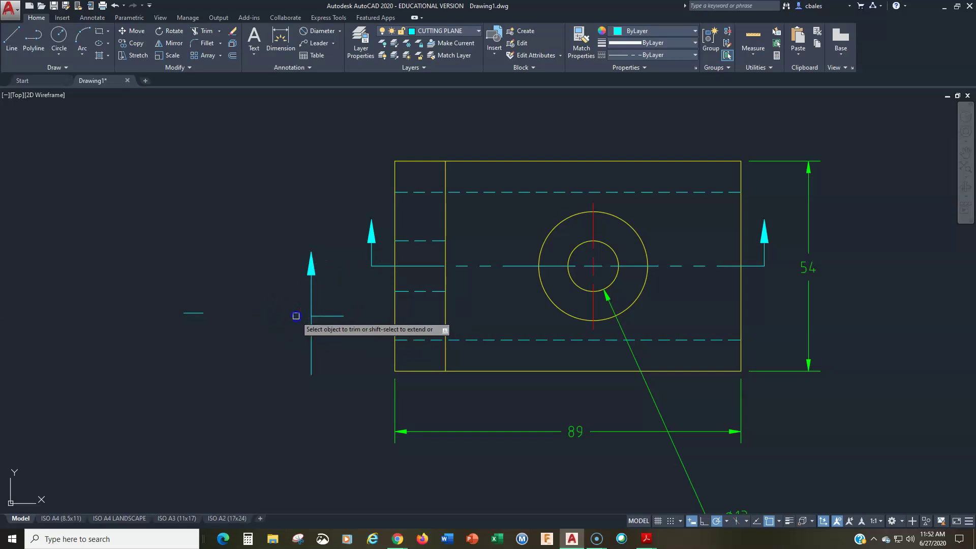
{"action": "left_click", "coordinate": [309, 329]}
{"action": "key", "text": "Return"}
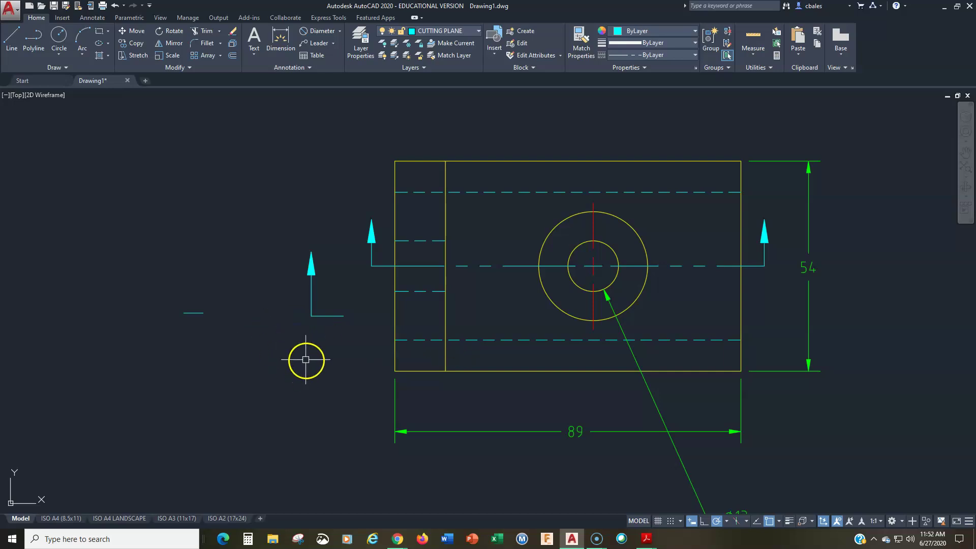
Step: Delete the leftover leader landing and the practice arrow with its corner lines beside the top view
{"action": "left_click", "coordinate": [236, 276]}
{"action": "left_click", "coordinate": [136, 362]}
{"action": "key", "text": "Delete"}
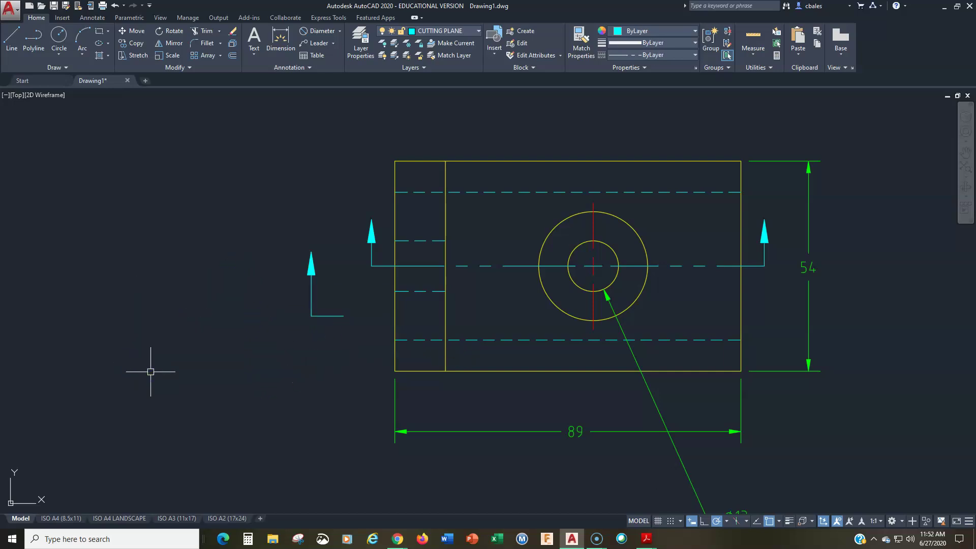
{"action": "left_click", "coordinate": [347, 229]}
{"action": "left_click", "coordinate": [261, 374]}
{"action": "key", "text": "Delete"}
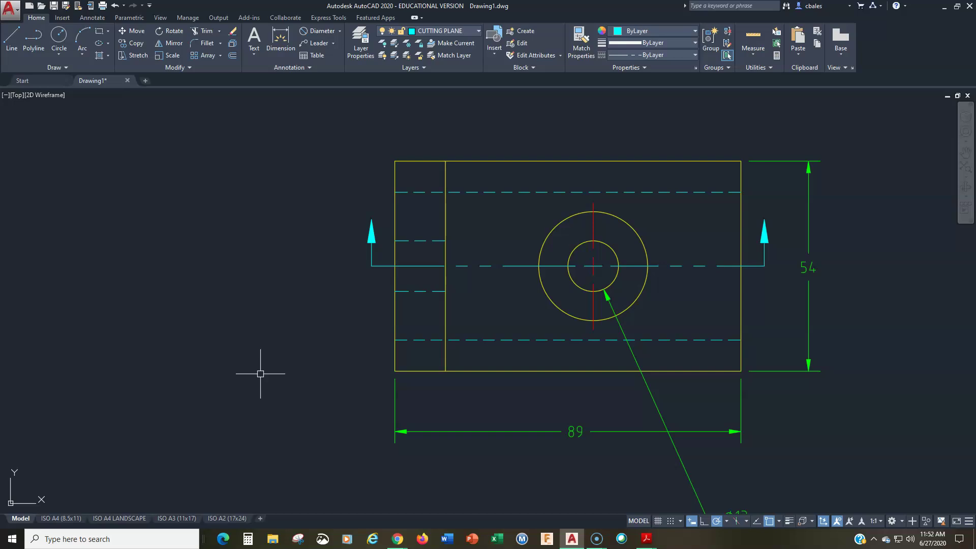
Step: Show the full extents of the drawing in model space and switch to the ISO A3 (11x17) layout
{"action": "type", "text": "z"}
{"action": "key", "text": "Return"}
{"action": "type", "text": "e"}
{"action": "key", "text": "Return"}
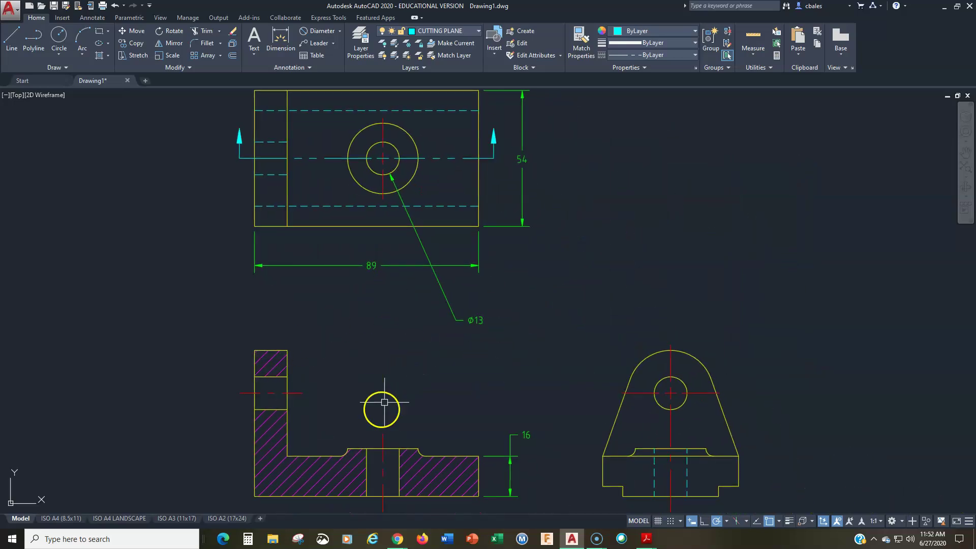
{"action": "left_click", "coordinate": [177, 519]}
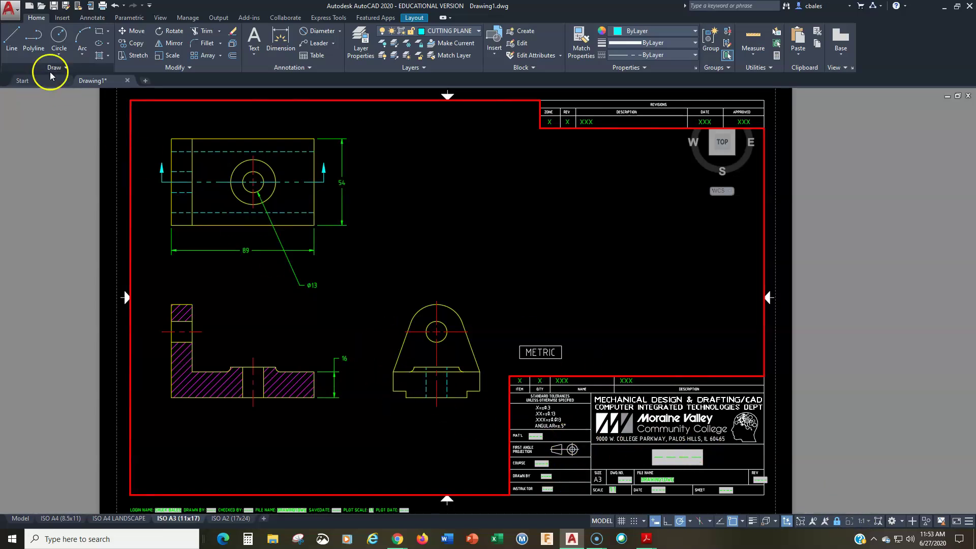
{"action": "left_click", "coordinate": [13, 14]}
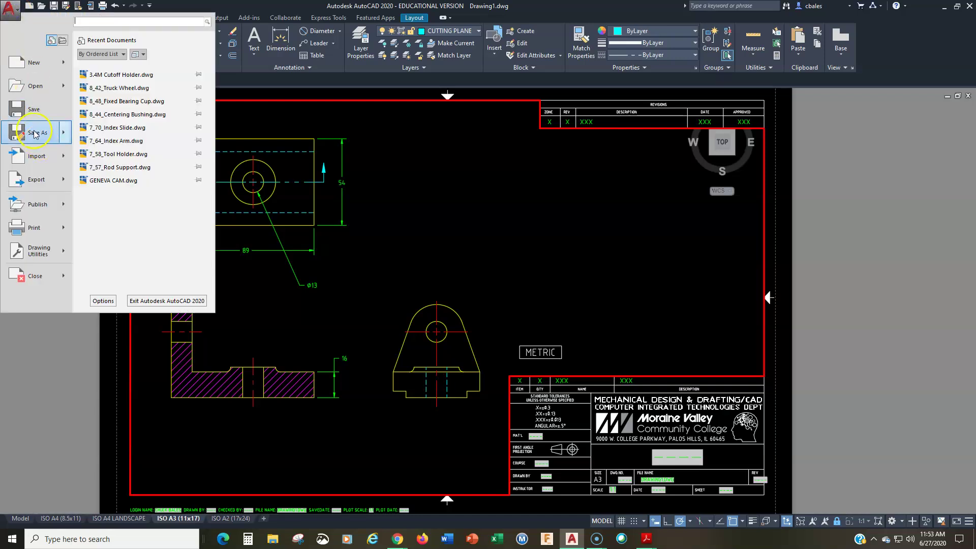
{"action": "left_click", "coordinate": [34, 133]}
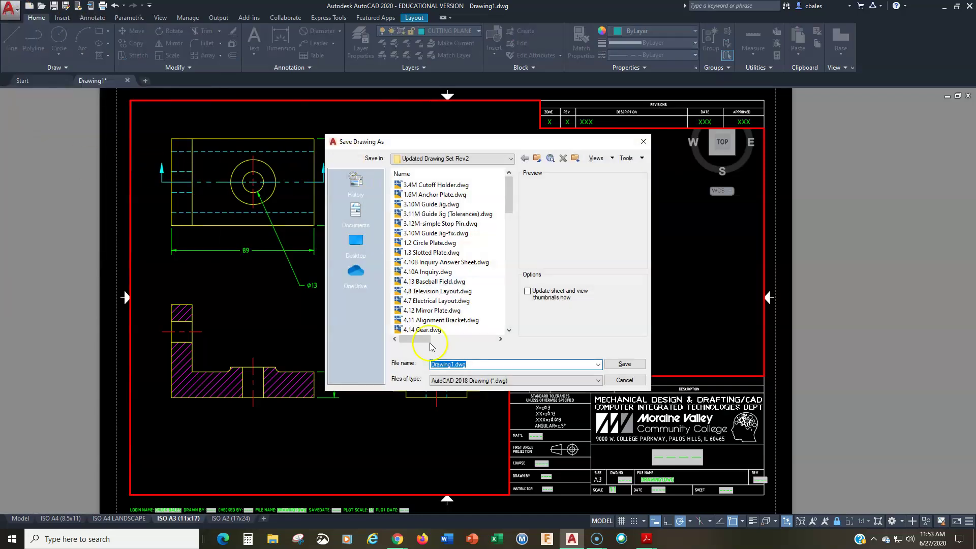
{"action": "left_click", "coordinate": [612, 381]}
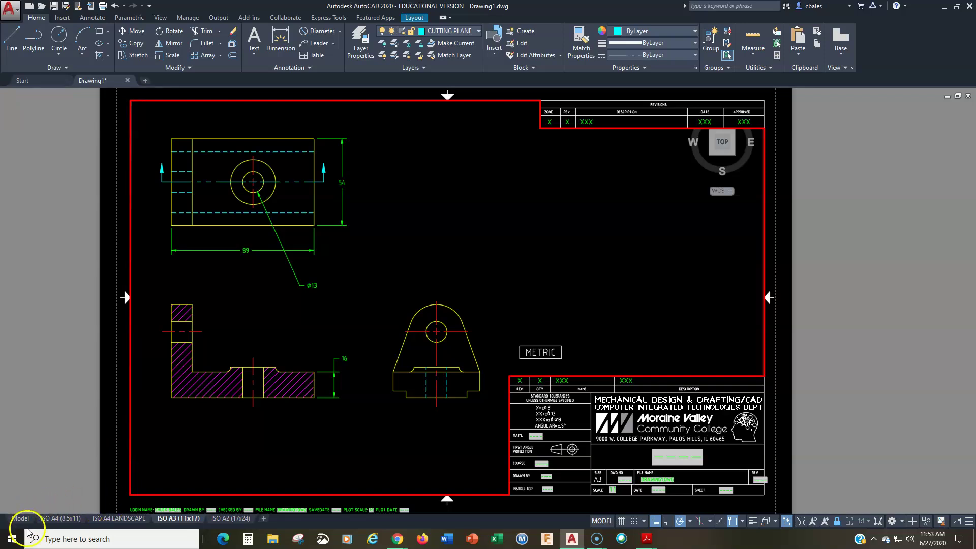
{"action": "mouse_move", "coordinate": [43, 527]}
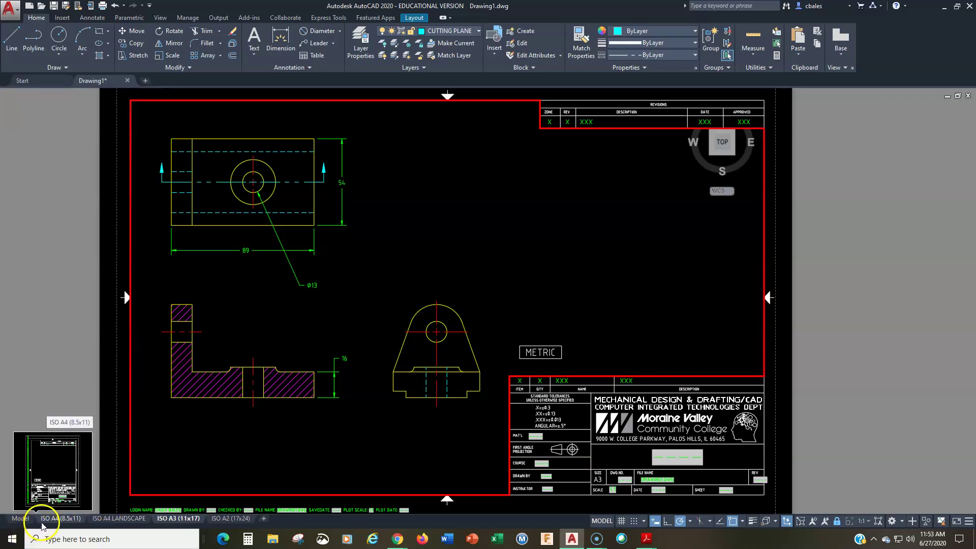